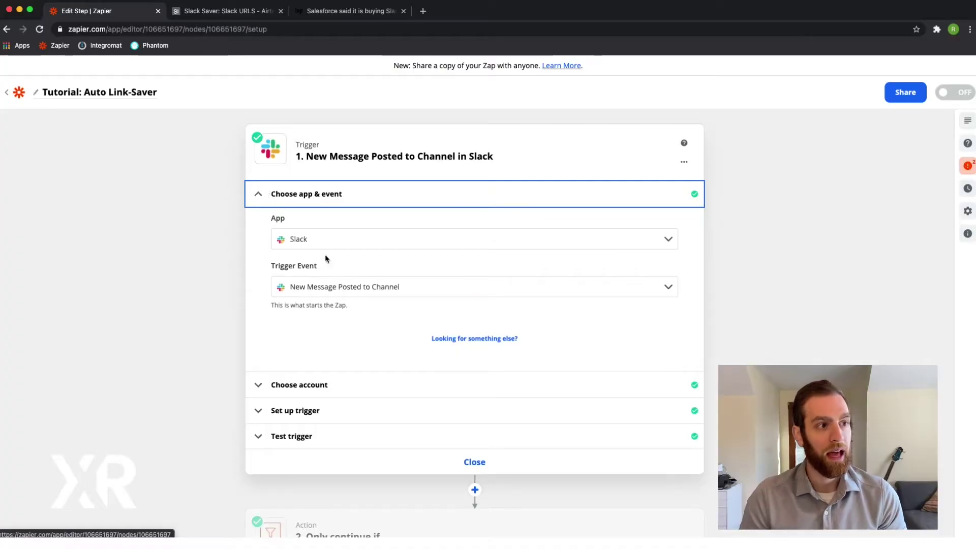
Step: Keep 'New Message Posted to Channel' as the Slack trigger event and expand the trigger setup
{"action": "left_click", "coordinate": [317, 292]}
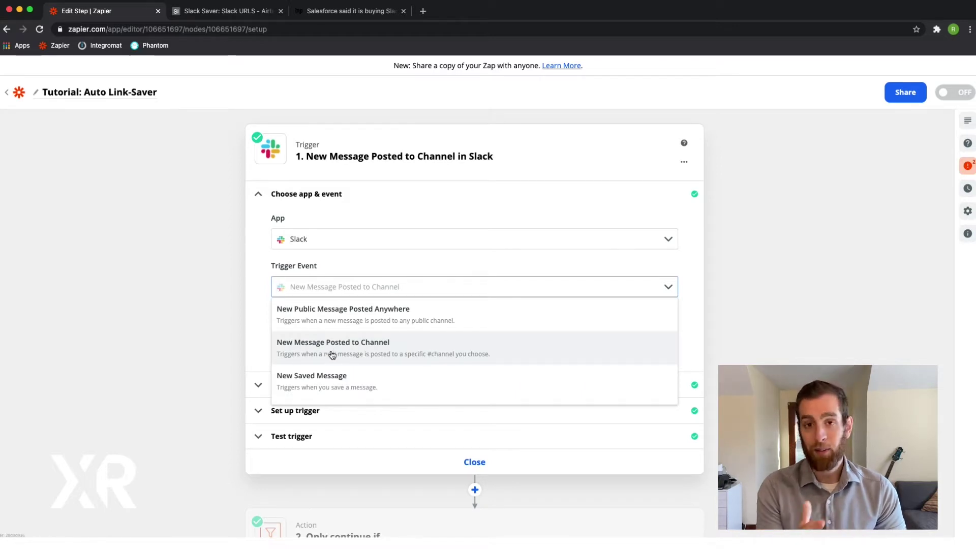
{"action": "scroll", "coordinate": [333, 350], "scroll_direction": "down", "scroll_amount": 5}
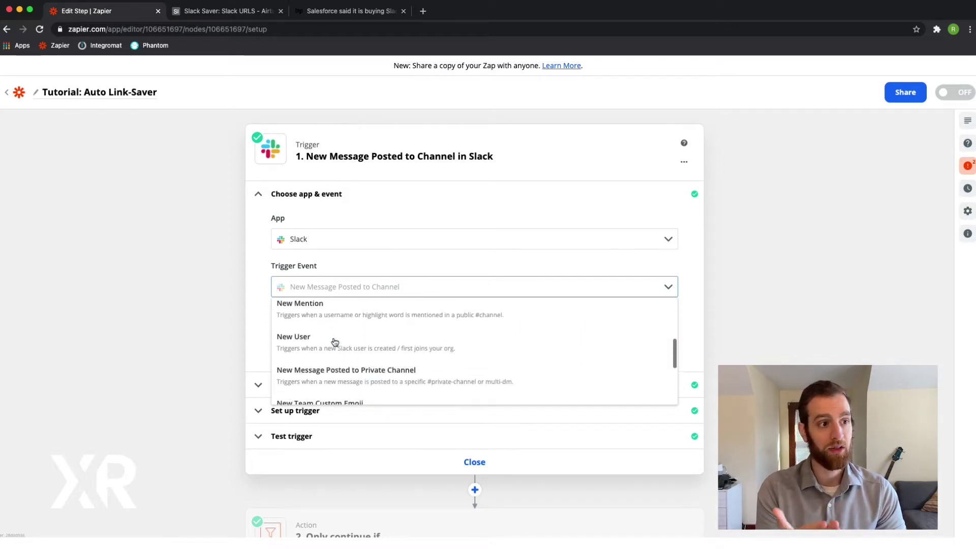
{"action": "scroll", "coordinate": [334, 342], "scroll_direction": "down", "scroll_amount": 3}
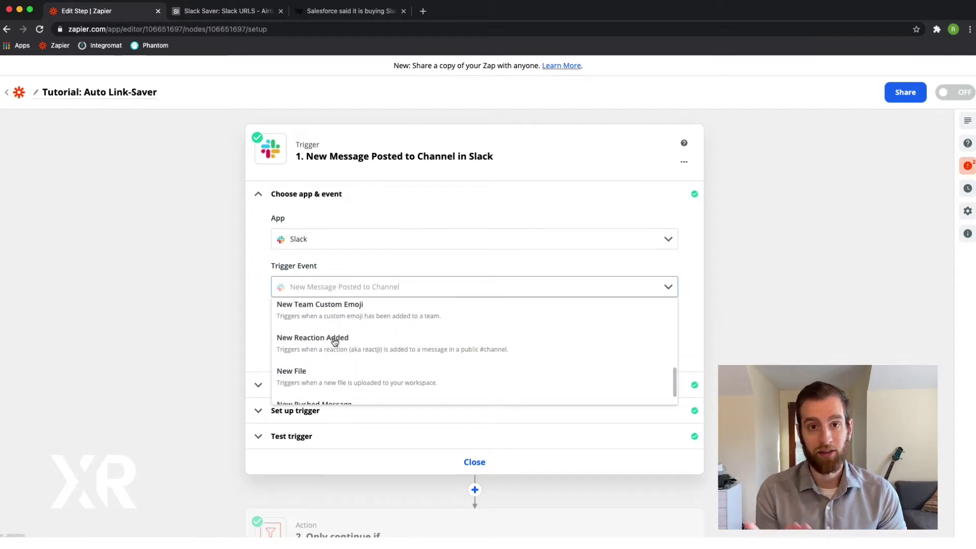
{"action": "scroll", "coordinate": [334, 342], "scroll_direction": "down", "scroll_amount": 1}
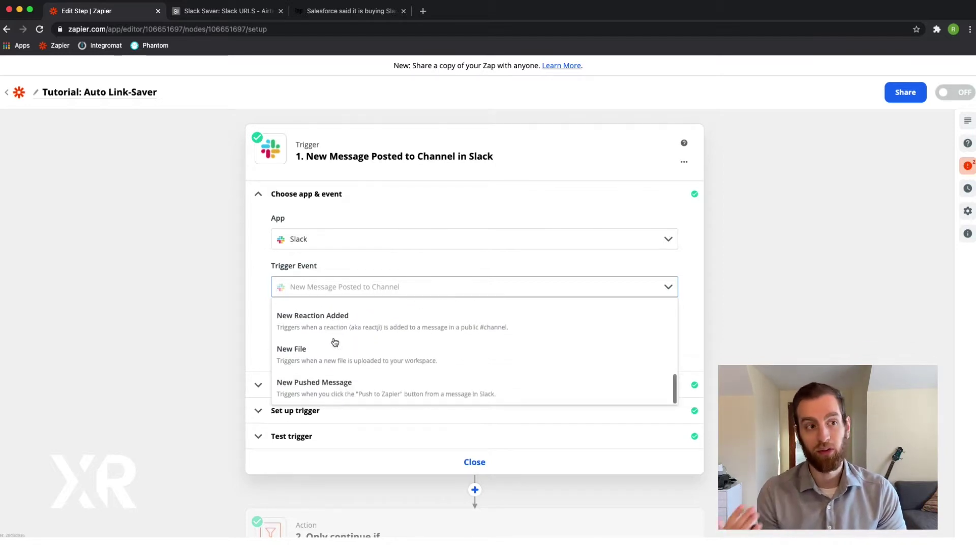
{"action": "scroll", "coordinate": [335, 341], "scroll_direction": "up", "scroll_amount": 10}
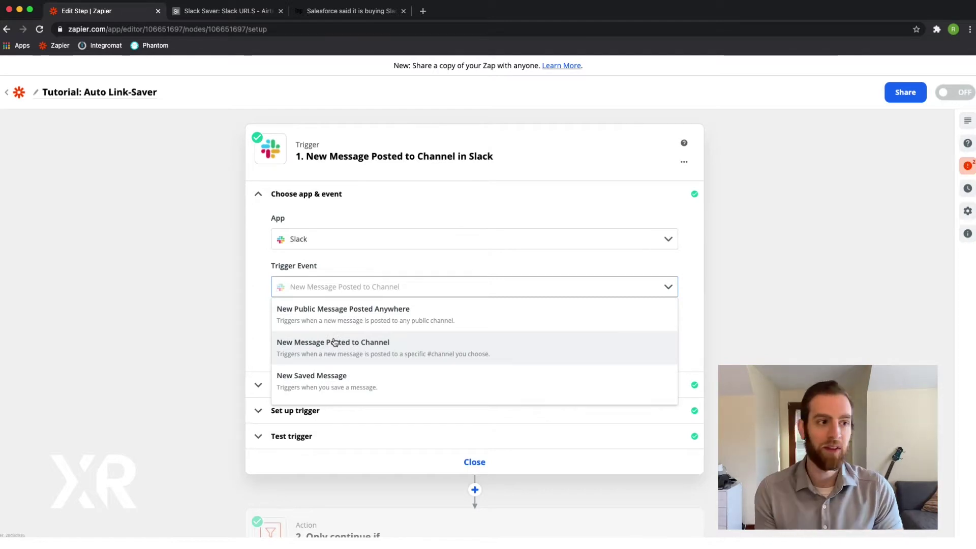
{"action": "left_click", "coordinate": [334, 342]}
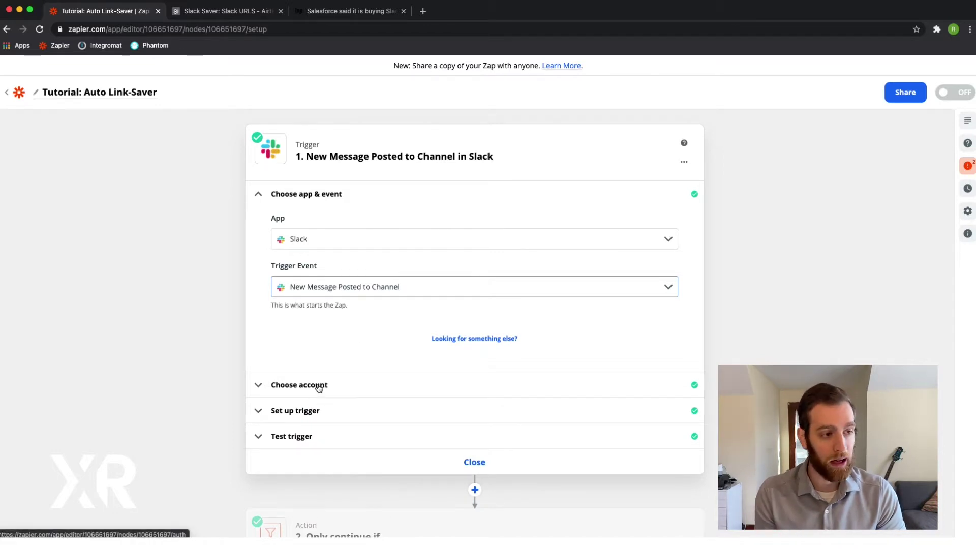
{"action": "left_click", "coordinate": [320, 409]}
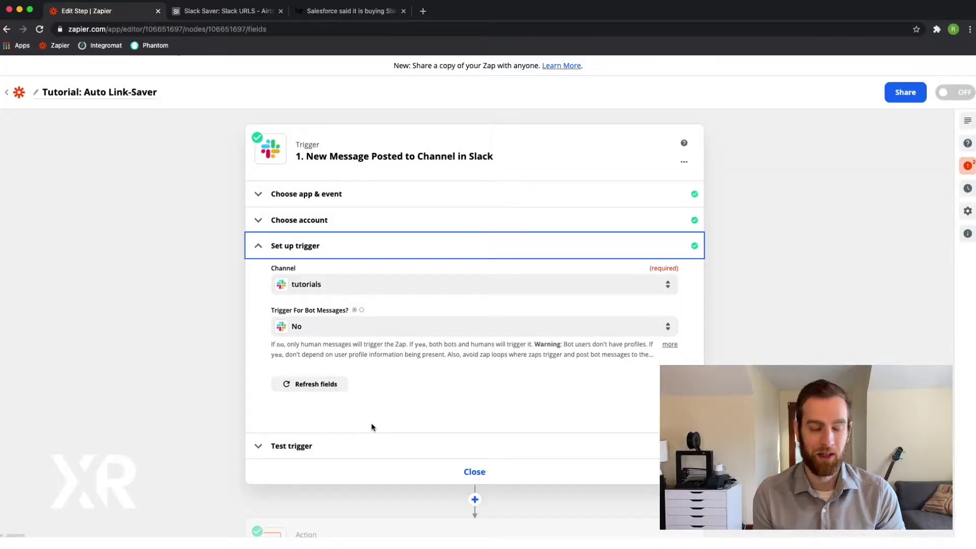
Step: Scroll down to the Slack trigger's Test trigger section to load sample messages
{"action": "scroll", "coordinate": [371, 427], "scroll_direction": "down", "scroll_amount": 1}
Step: Run the trigger test, load more samples, and pick Message Posted D as test data
{"action": "left_click", "coordinate": [371, 409]}
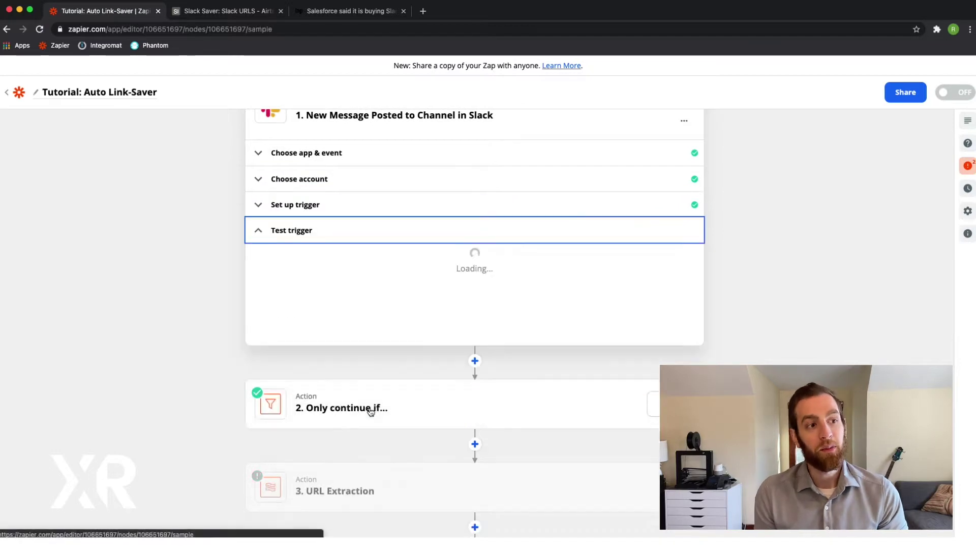
{"action": "scroll", "coordinate": [351, 297], "scroll_direction": "down", "scroll_amount": 1}
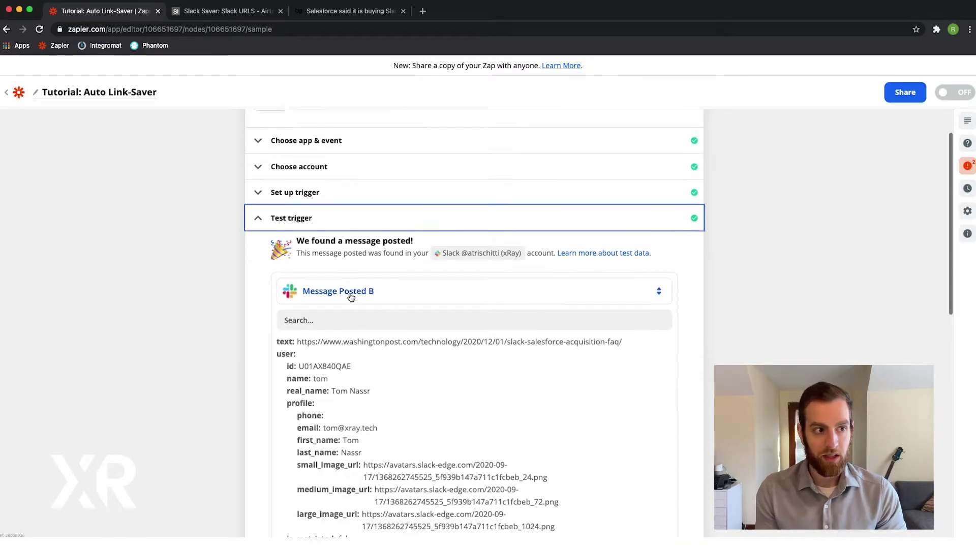
{"action": "scroll", "coordinate": [351, 297], "scroll_direction": "down", "scroll_amount": 2}
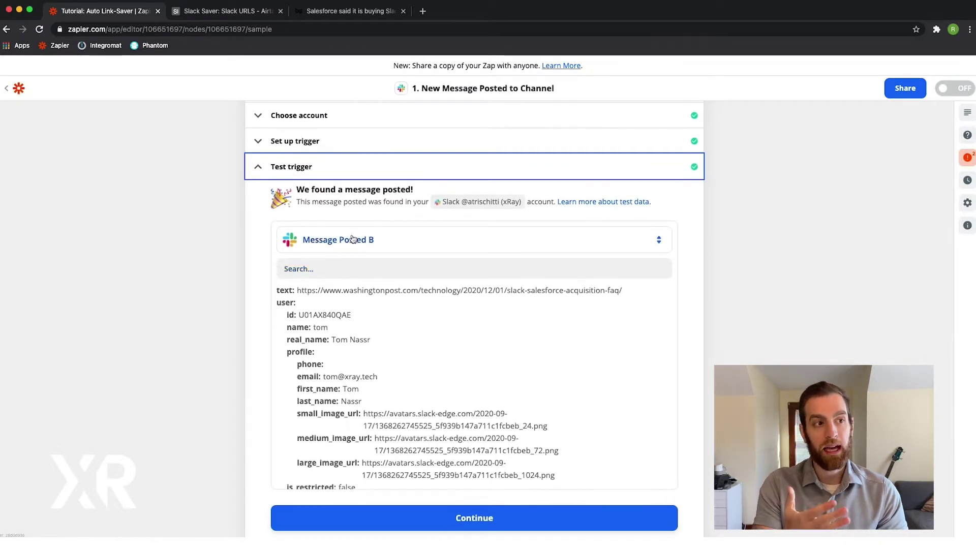
{"action": "left_click", "coordinate": [367, 241]}
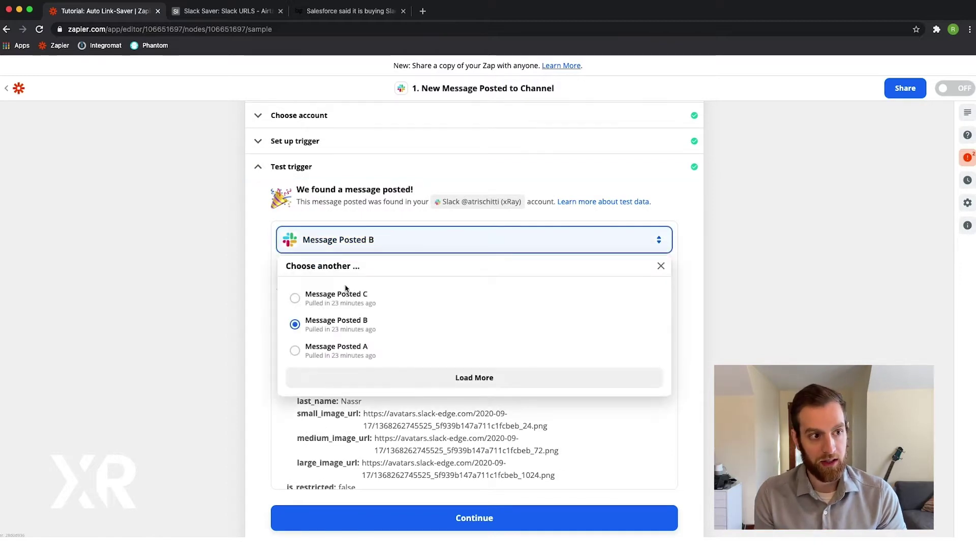
{"action": "left_click", "coordinate": [399, 378]}
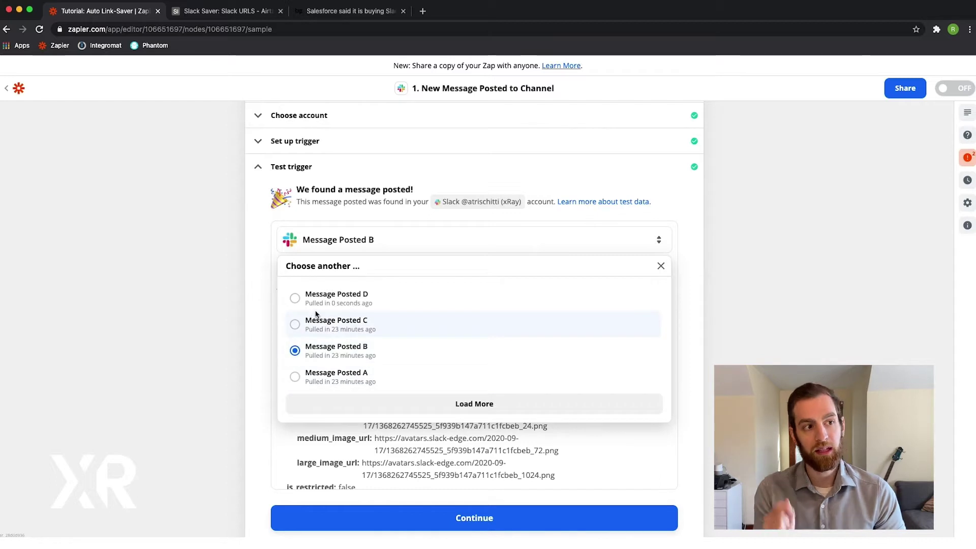
{"action": "left_click", "coordinate": [325, 297]}
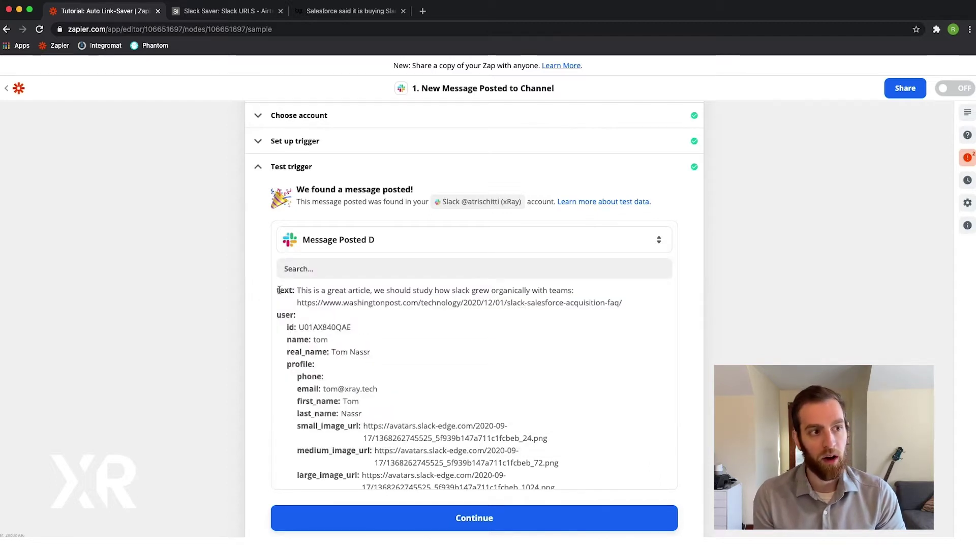
Step: Review Message Posted D's text, highlighting its Washington Post article link
{"action": "left_click_drag", "start_coordinate": [295, 290], "coordinate": [626, 304]}
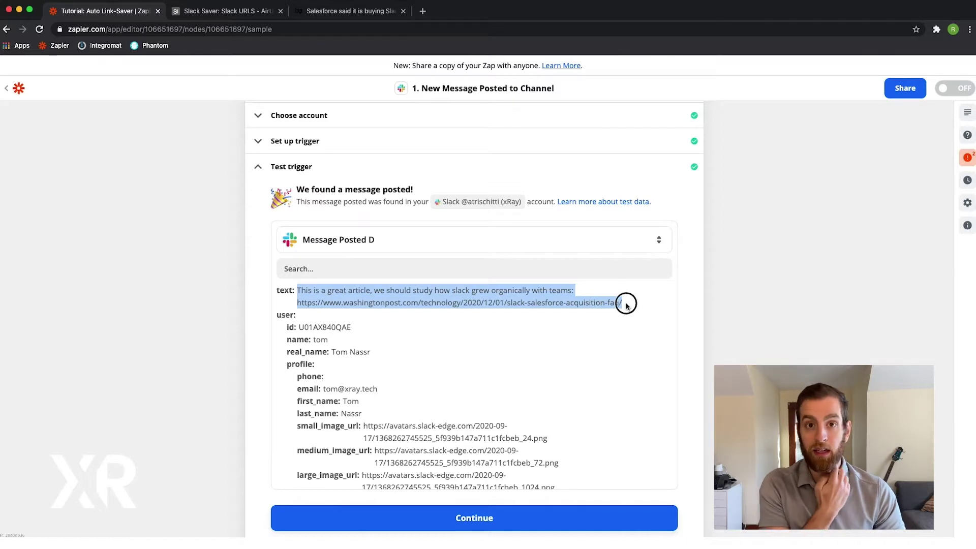
{"action": "left_click", "coordinate": [626, 305]}
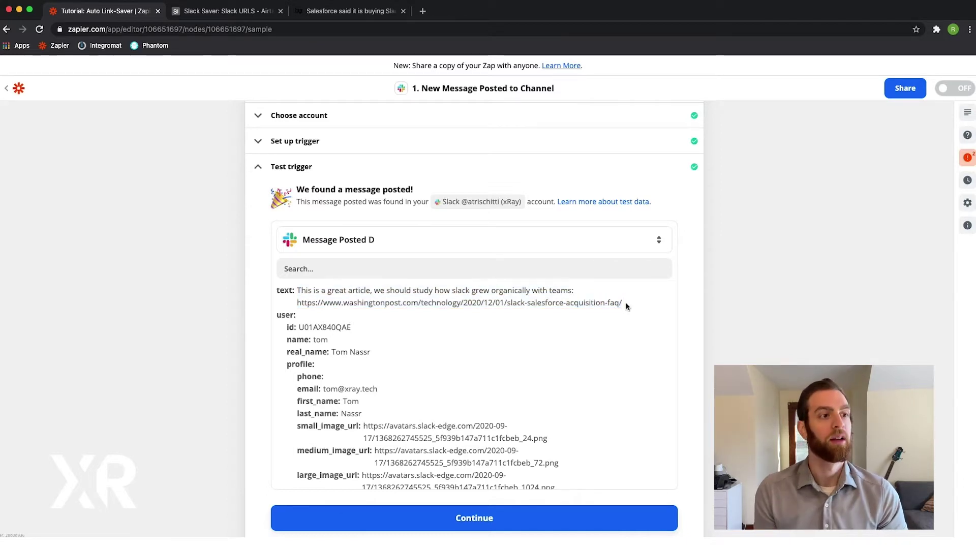
{"action": "triple_click", "coordinate": [322, 289]}
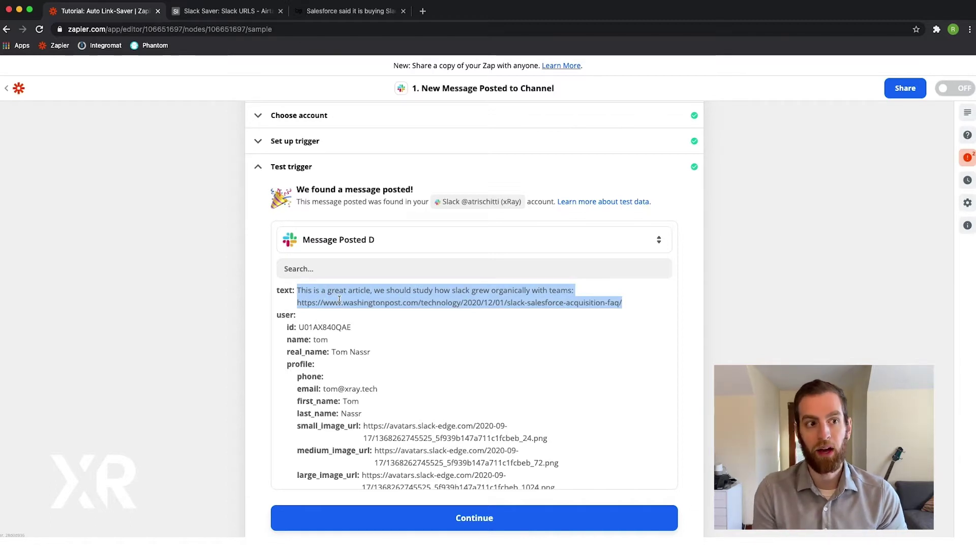
{"action": "scroll", "coordinate": [339, 300], "scroll_direction": "down", "scroll_amount": 1}
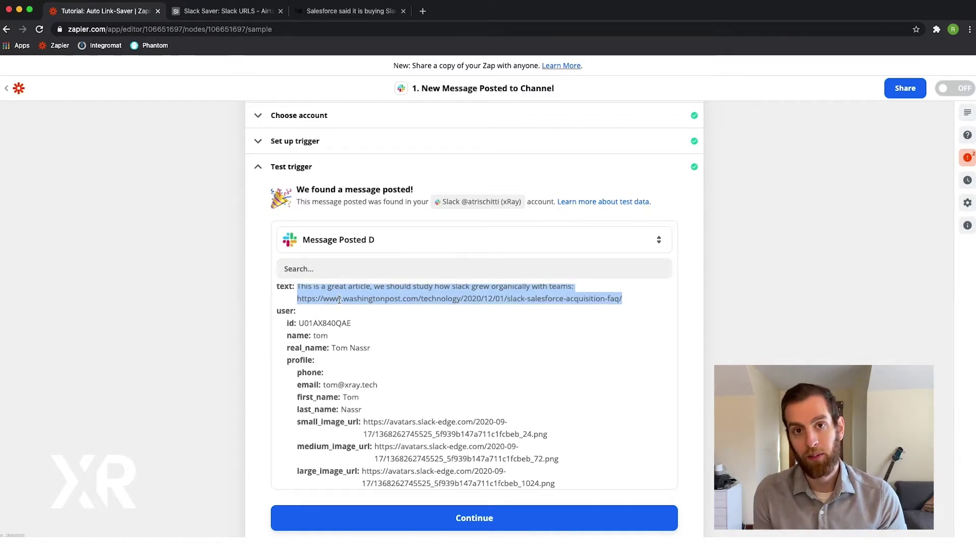
{"action": "scroll", "coordinate": [339, 299], "scroll_direction": "down", "scroll_amount": 2}
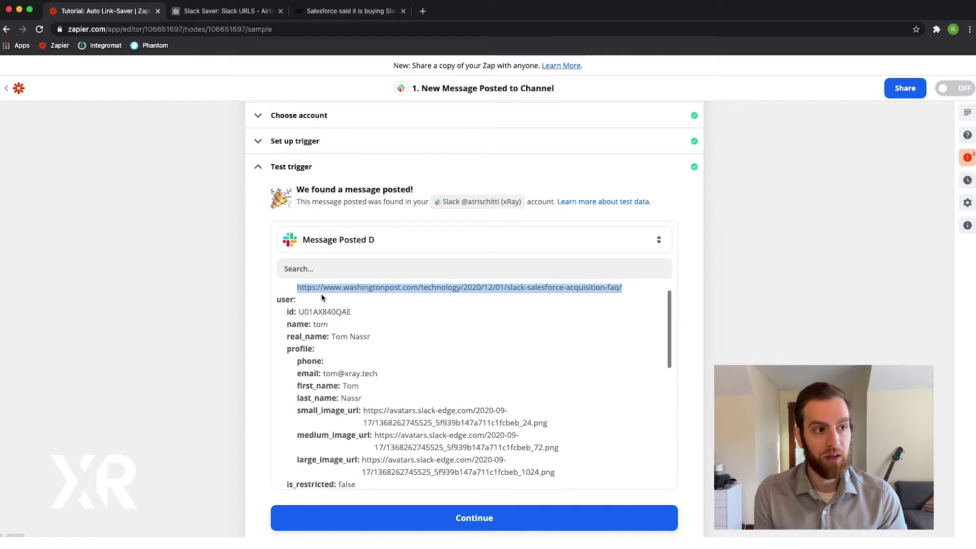
{"action": "scroll", "coordinate": [310, 284], "scroll_direction": "up", "scroll_amount": 2}
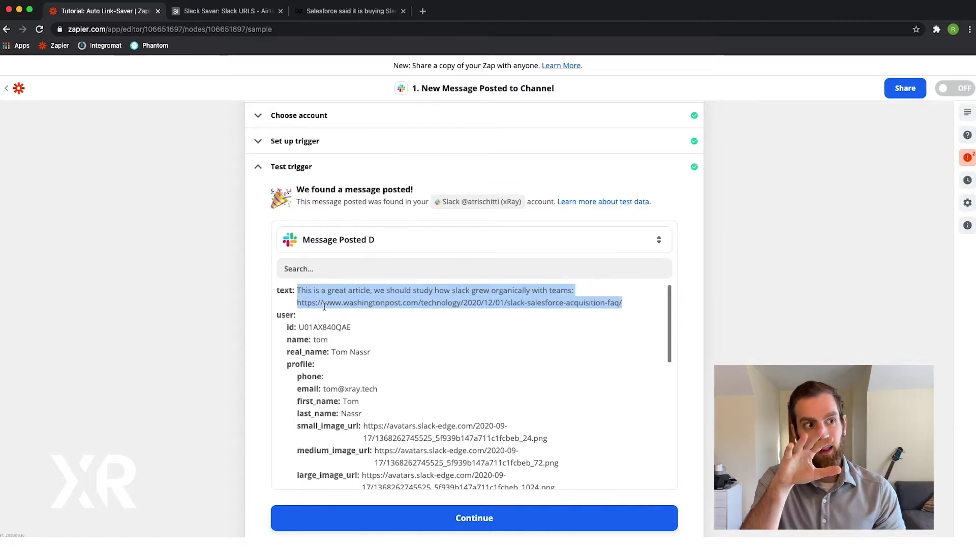
{"action": "scroll", "coordinate": [324, 316], "scroll_direction": "down", "scroll_amount": 5}
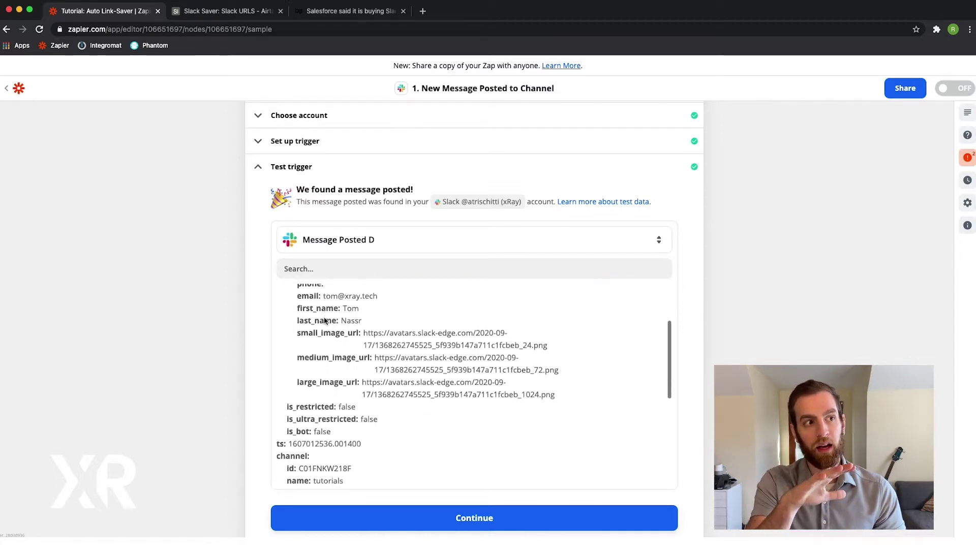
{"action": "scroll", "coordinate": [324, 321], "scroll_direction": "down", "scroll_amount": 5}
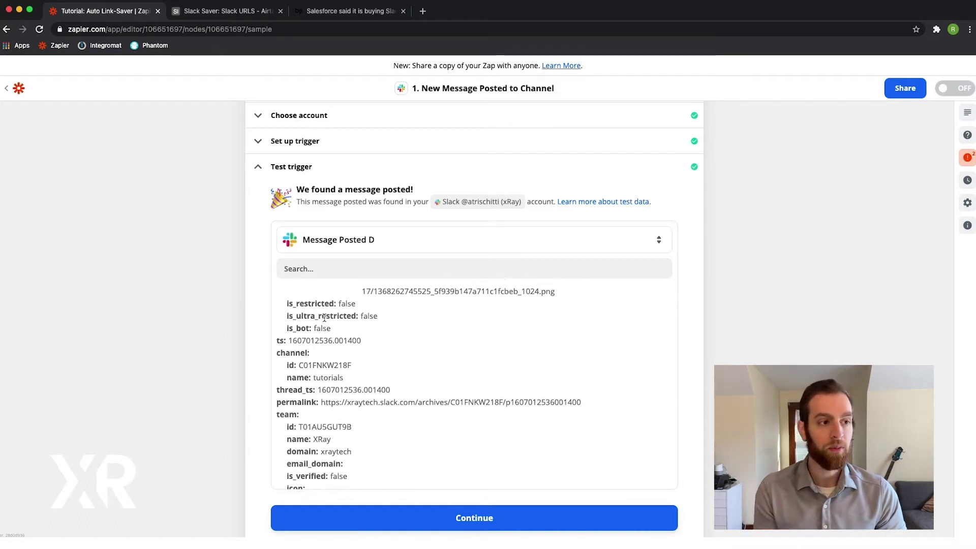
{"action": "scroll", "coordinate": [324, 318], "scroll_direction": "down", "scroll_amount": 6}
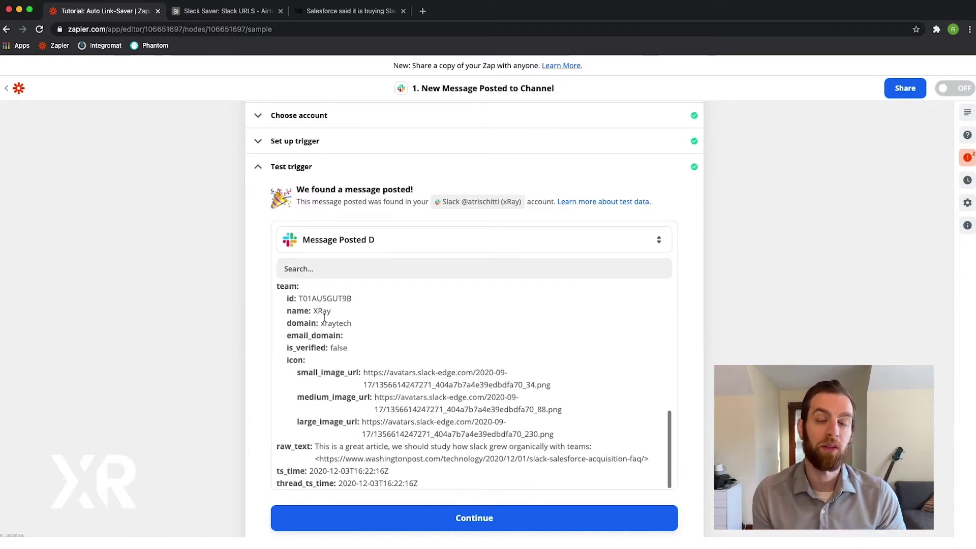
{"action": "scroll", "coordinate": [325, 317], "scroll_direction": "down", "scroll_amount": 3}
{"action": "scroll", "coordinate": [324, 316], "scroll_direction": "up", "scroll_amount": 5}
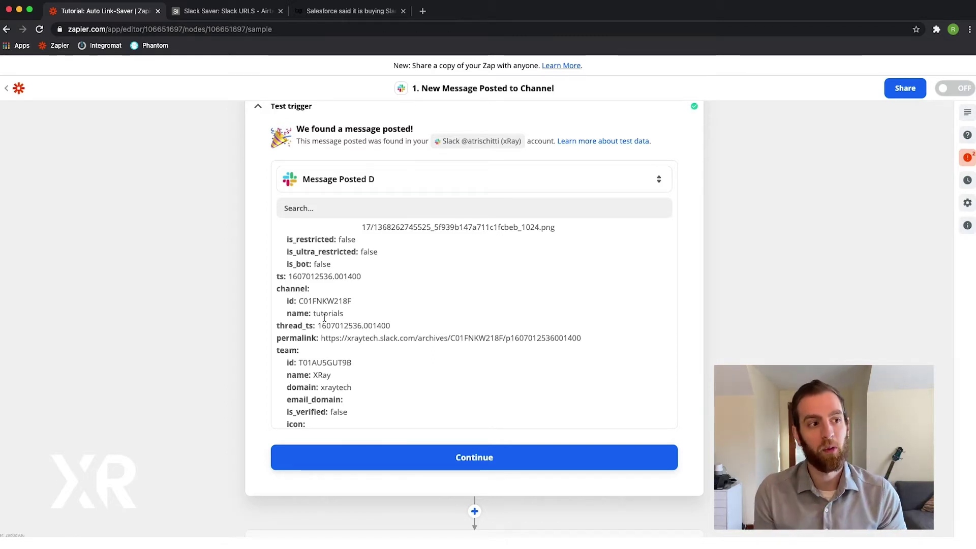
{"action": "scroll", "coordinate": [324, 317], "scroll_direction": "up", "scroll_amount": 5}
{"action": "left_click_drag", "start_coordinate": [622, 243], "coordinate": [279, 226]}
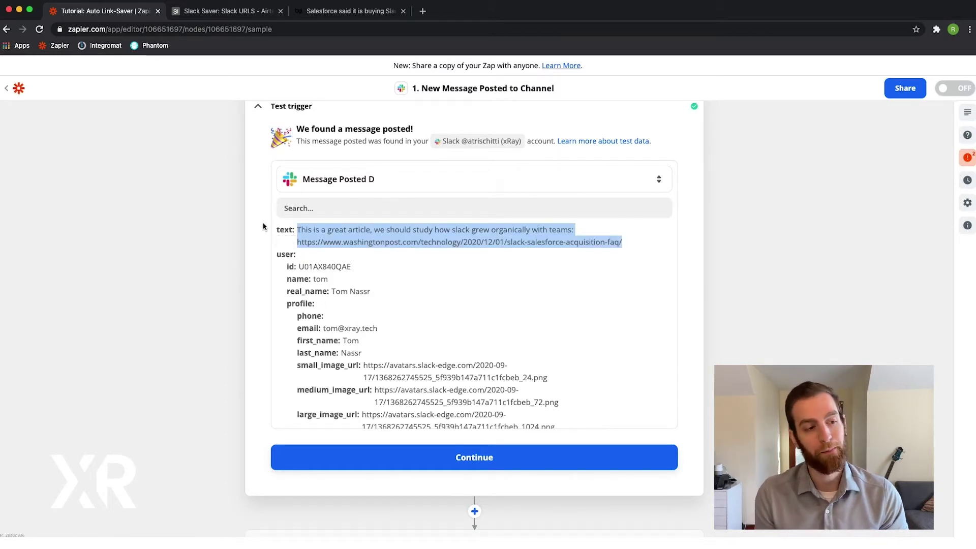
{"action": "scroll", "coordinate": [264, 226], "scroll_direction": "down", "scroll_amount": 1}
Step: Continue to the 'Only continue if…' step and confirm its app is Filter by Zapier
{"action": "left_click", "coordinate": [434, 462]}
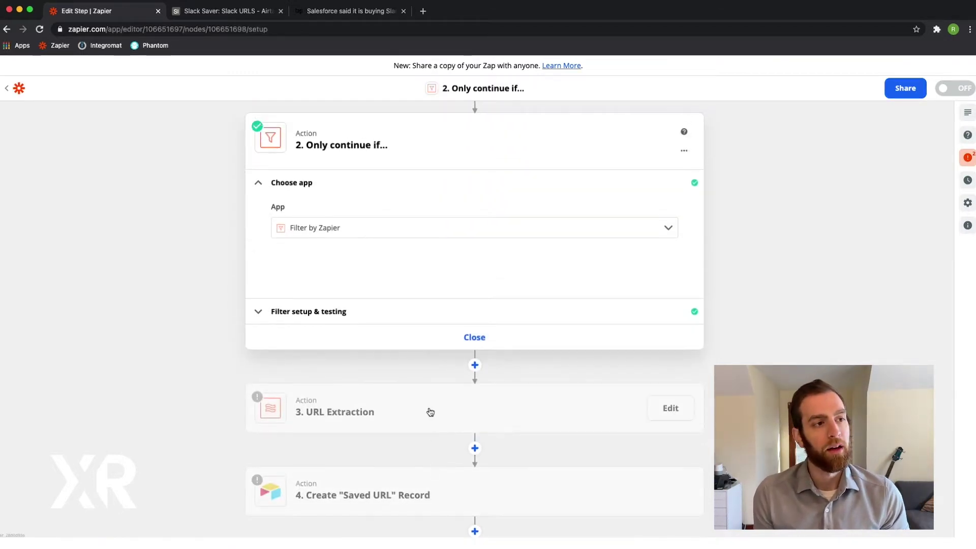
{"action": "left_click", "coordinate": [384, 228]}
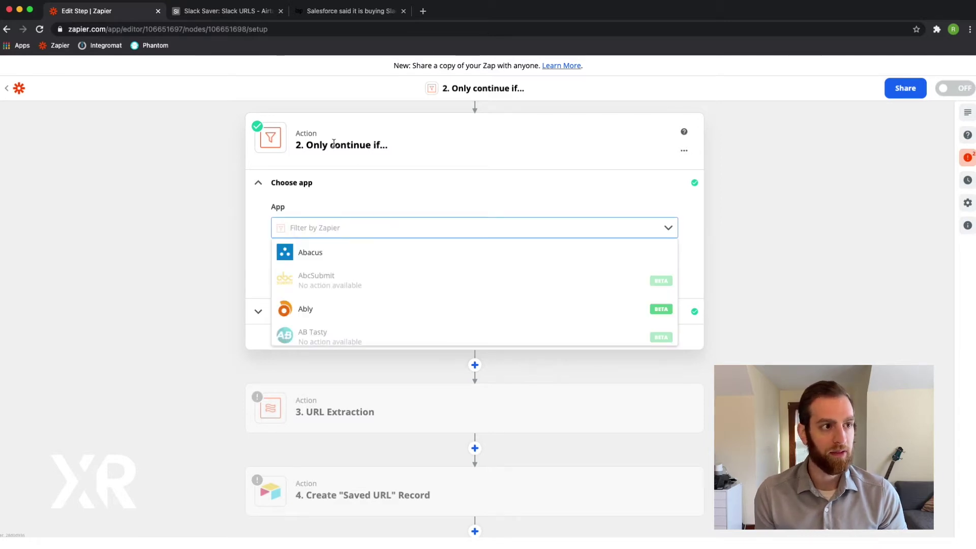
{"action": "left_click", "coordinate": [366, 186]}
{"action": "left_click", "coordinate": [368, 187]}
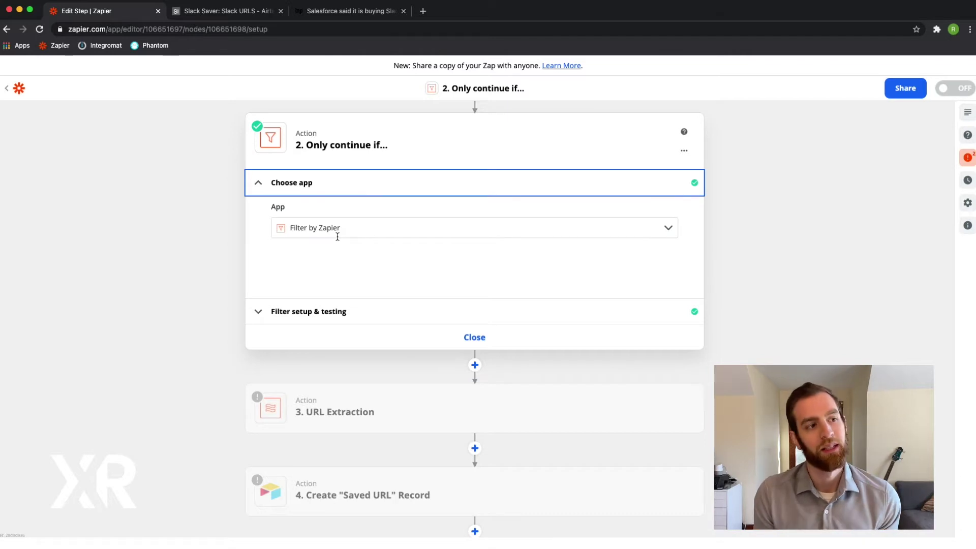
{"action": "left_click", "coordinate": [331, 312]}
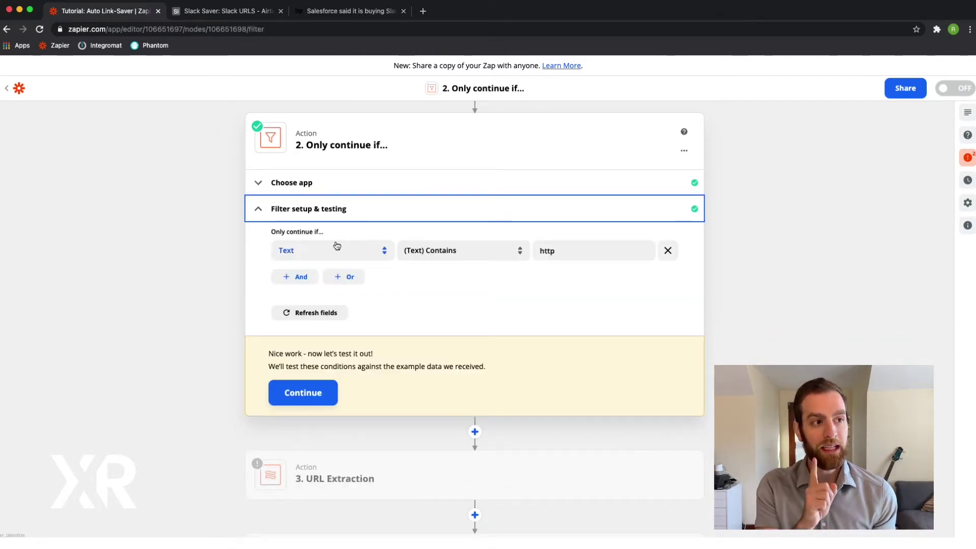
{"action": "left_click", "coordinate": [336, 246]}
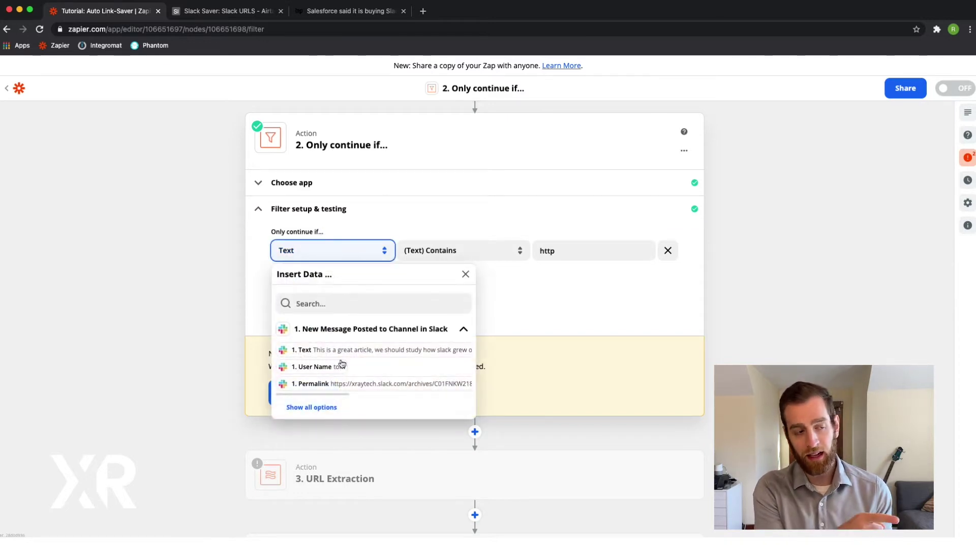
{"action": "left_click", "coordinate": [316, 407]}
{"action": "scroll", "coordinate": [319, 413], "scroll_direction": "down", "scroll_amount": 5}
{"action": "scroll", "coordinate": [319, 413], "scroll_direction": "down", "scroll_amount": 4}
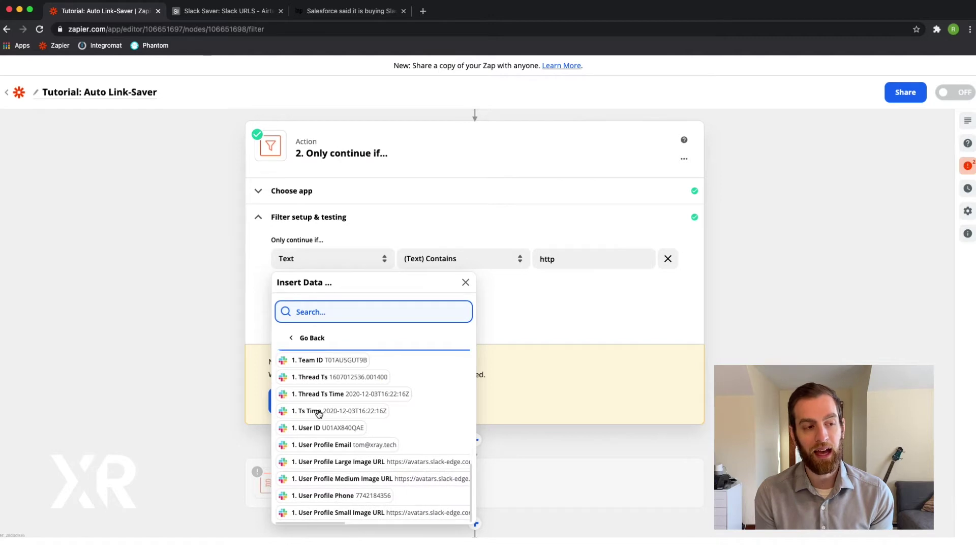
{"action": "scroll", "coordinate": [318, 414], "scroll_direction": "up", "scroll_amount": 15}
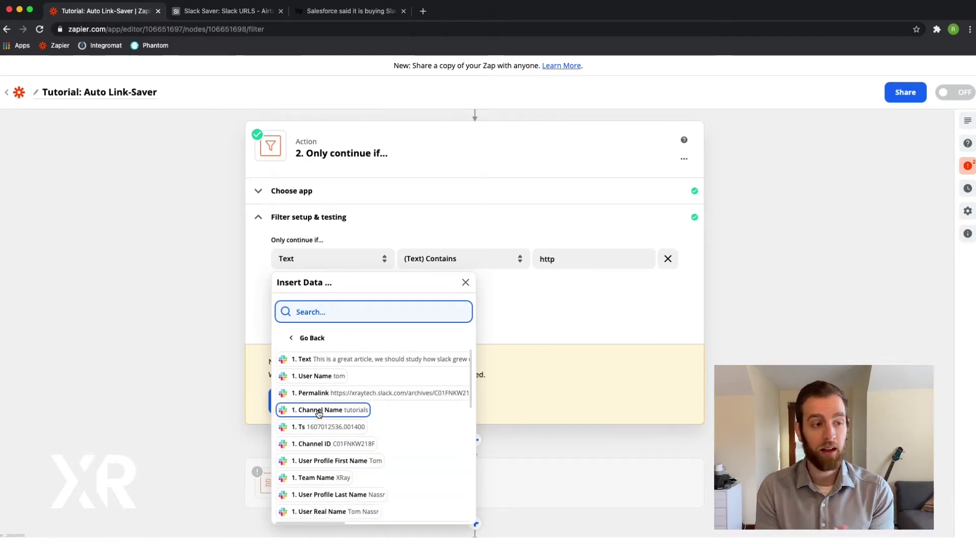
{"action": "left_click", "coordinate": [312, 361]}
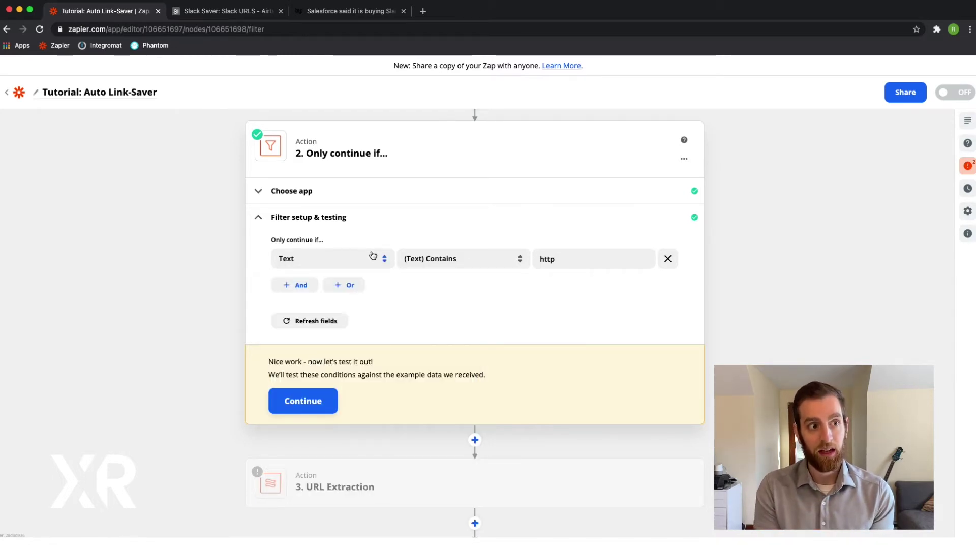
{"action": "left_click", "coordinate": [423, 261]}
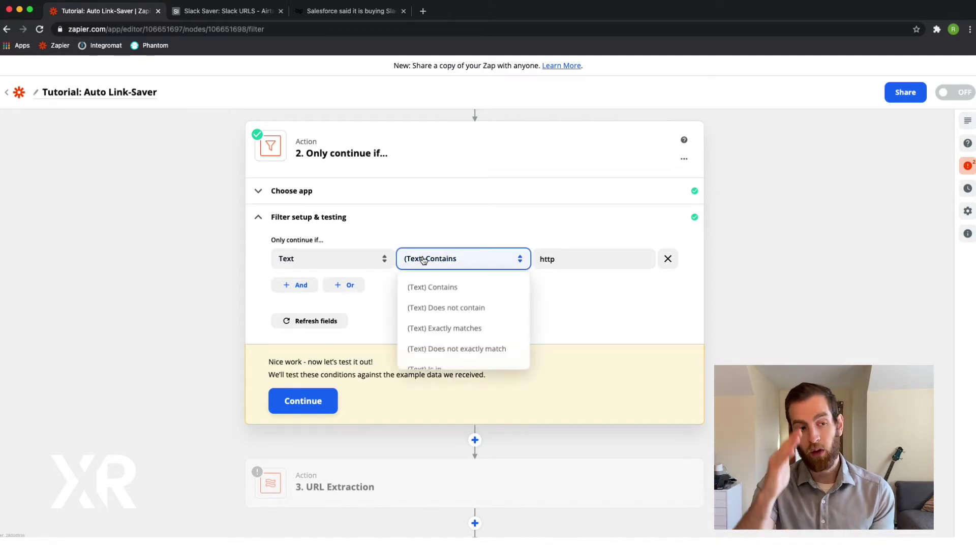
{"action": "scroll", "coordinate": [457, 326], "scroll_direction": "down", "scroll_amount": 3}
{"action": "scroll", "coordinate": [475, 326], "scroll_direction": "down", "scroll_amount": 4}
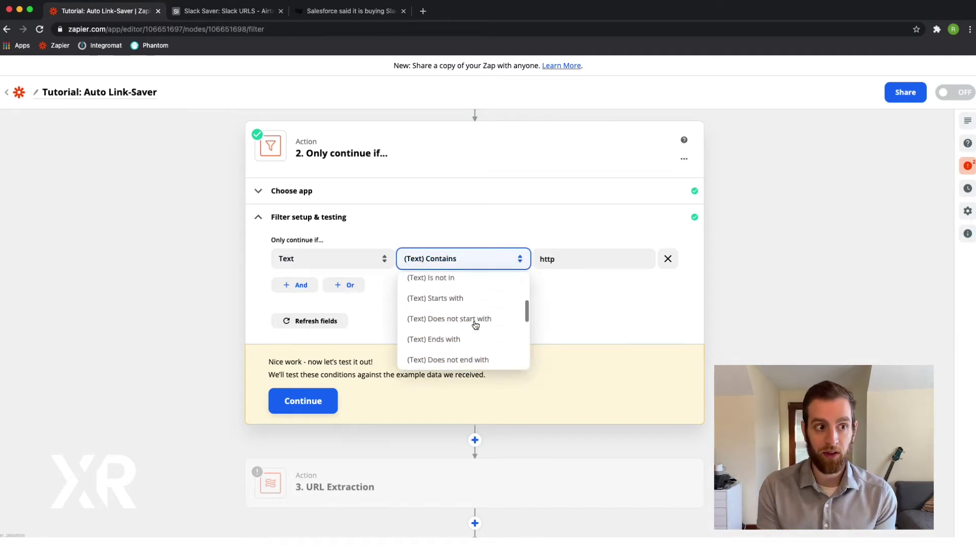
{"action": "scroll", "coordinate": [476, 325], "scroll_direction": "up", "scroll_amount": 7}
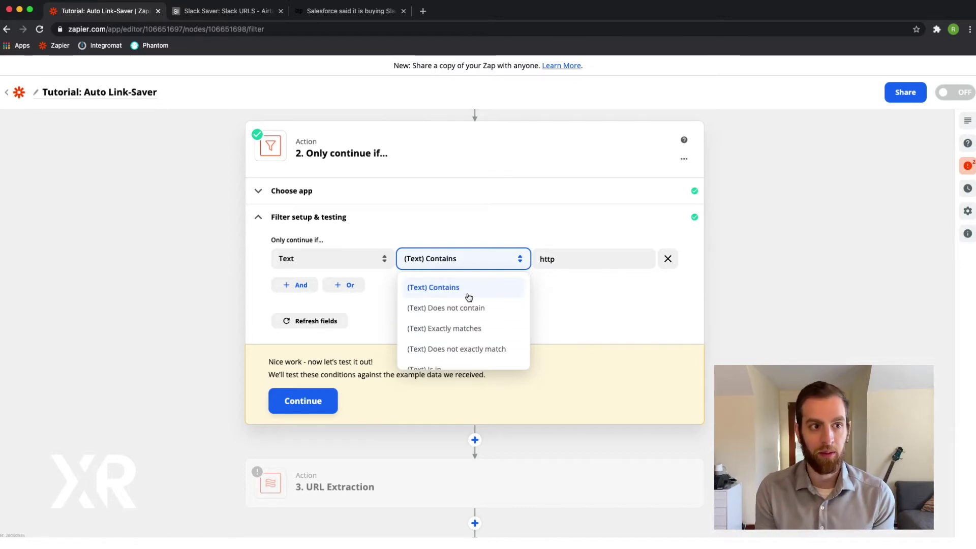
{"action": "left_click", "coordinate": [574, 280]}
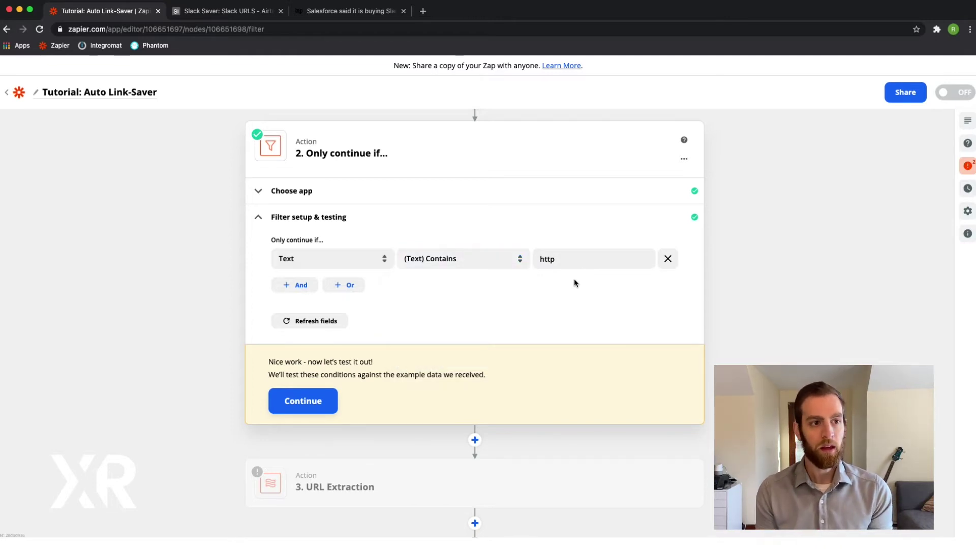
{"action": "left_click", "coordinate": [574, 257]}
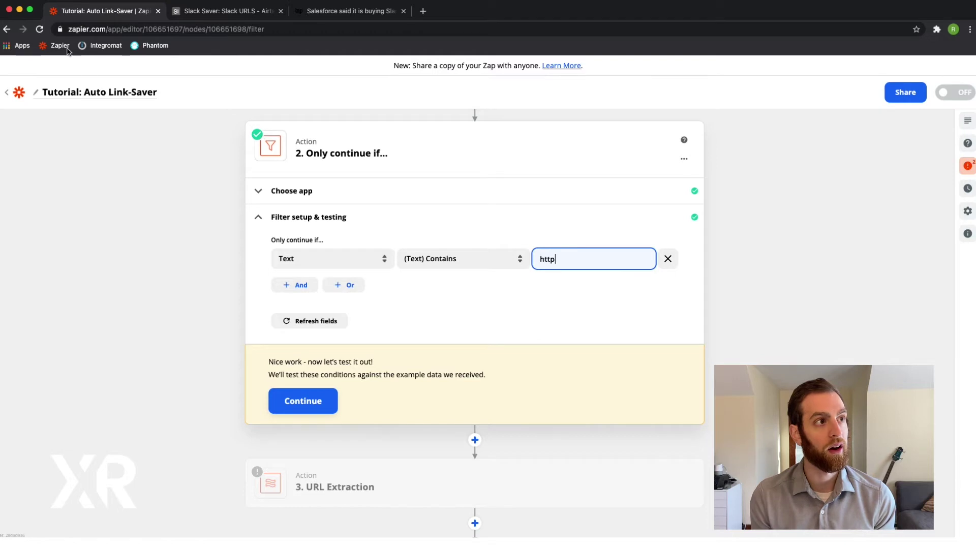
{"action": "left_click", "coordinate": [279, 29]}
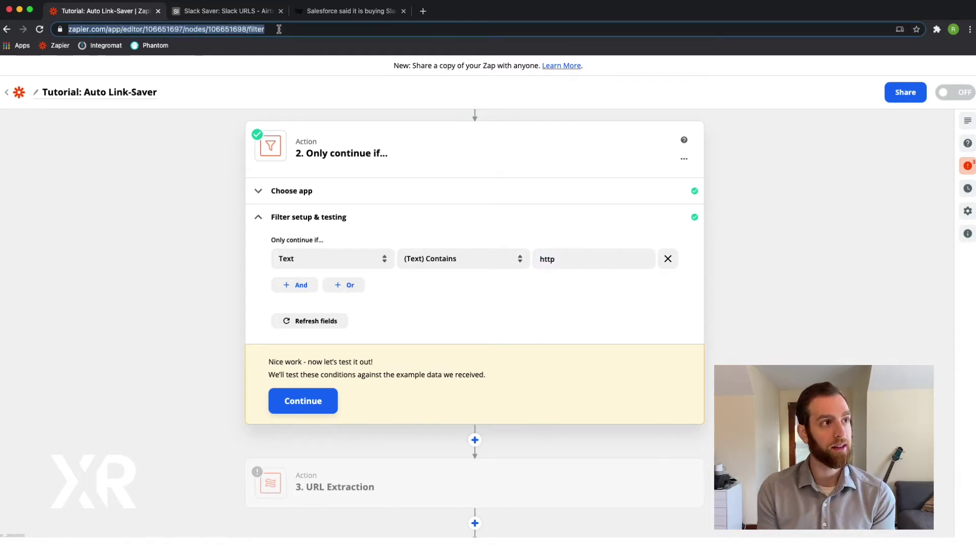
{"action": "key", "text": "Escape"}
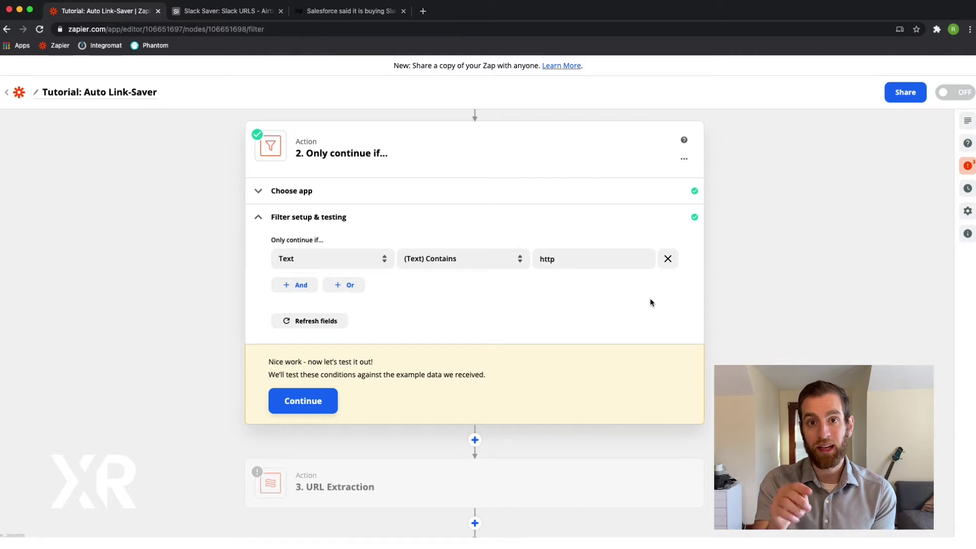
{"action": "left_click", "coordinate": [324, 402]}
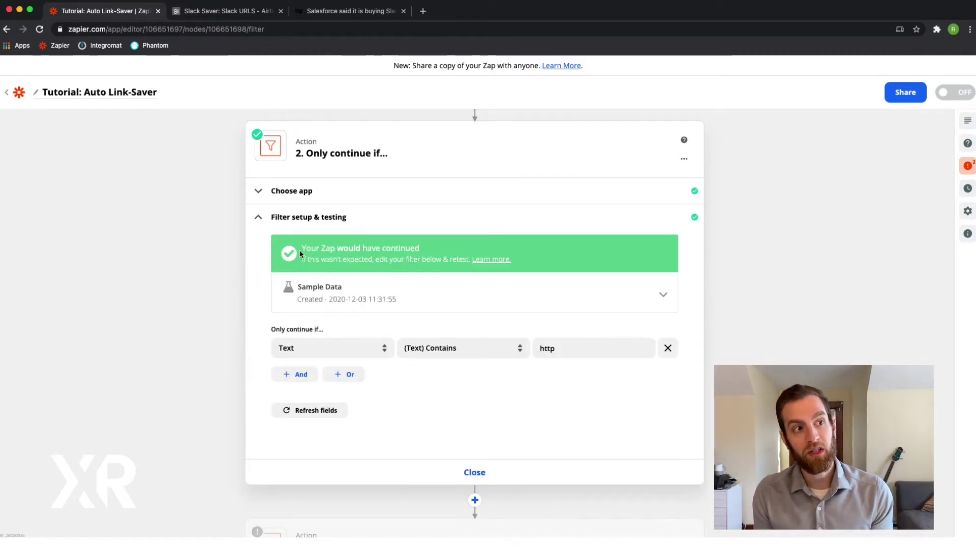
Step: Check the filter test result and the http condition value against Message Posted D
{"action": "left_click_drag", "start_coordinate": [293, 249], "coordinate": [512, 260]}
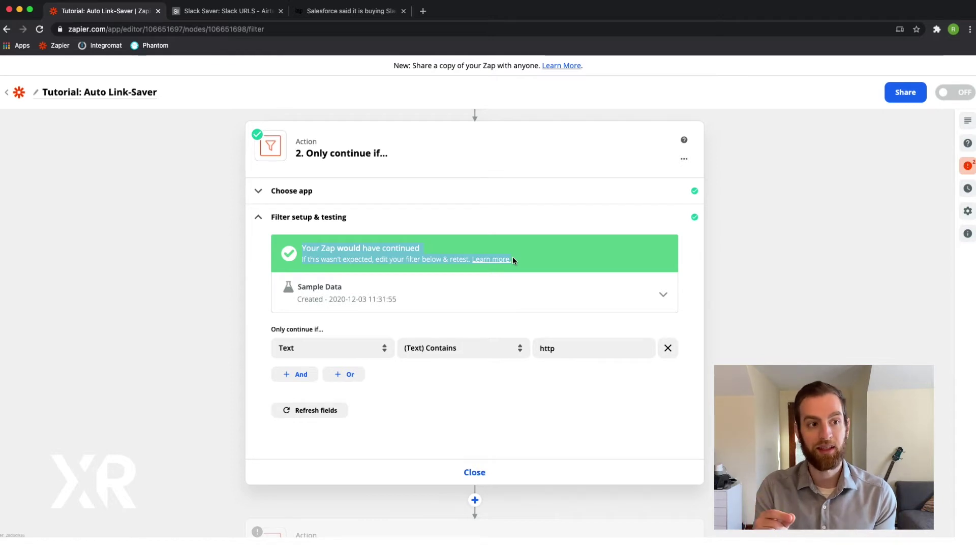
{"action": "double_click", "coordinate": [567, 351]}
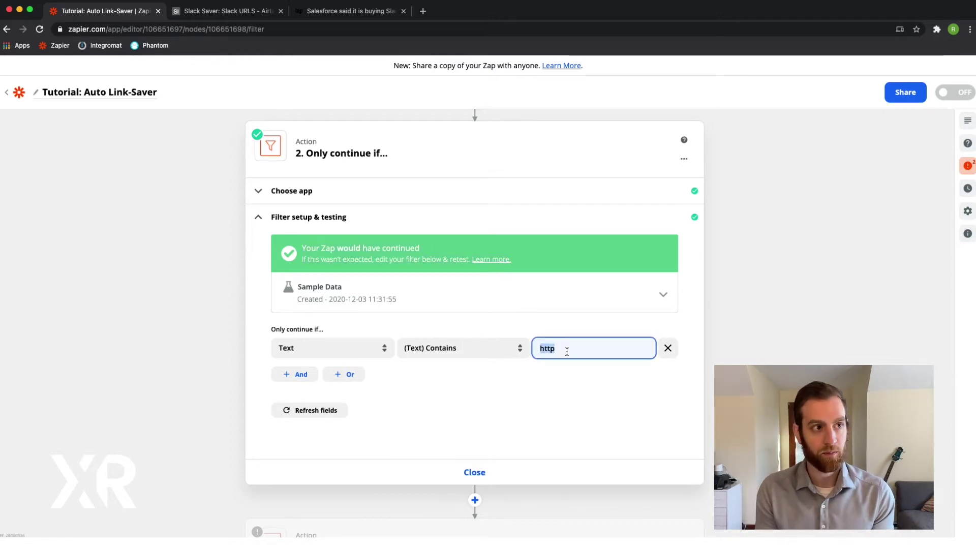
{"action": "scroll", "coordinate": [567, 351], "scroll_direction": "up", "scroll_amount": 2}
Step: In the trigger's Test trigger dropdown, replace Message Posted D with Message Posted C
{"action": "left_click", "coordinate": [407, 153]}
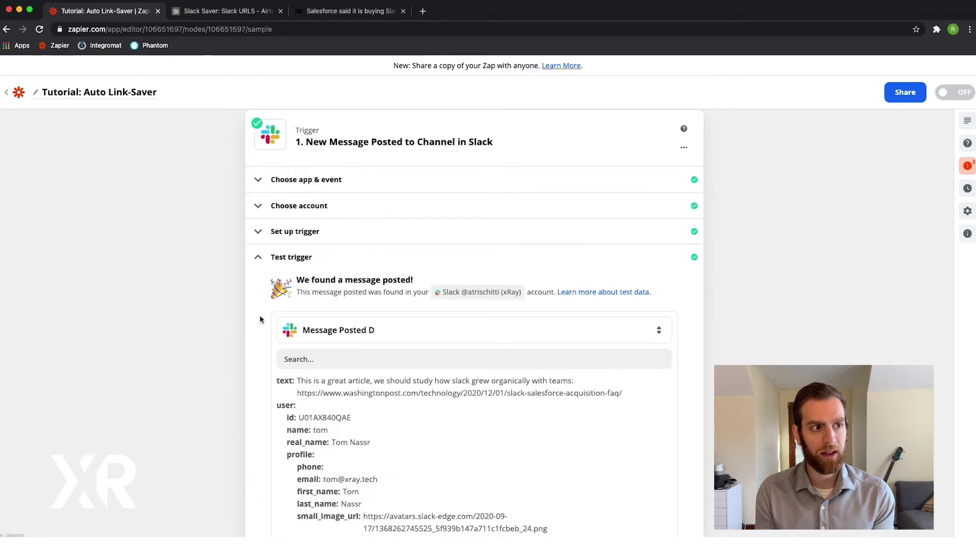
{"action": "scroll", "coordinate": [209, 376], "scroll_direction": "down", "scroll_amount": 4}
{"action": "scroll", "coordinate": [209, 376], "scroll_direction": "down", "scroll_amount": 1}
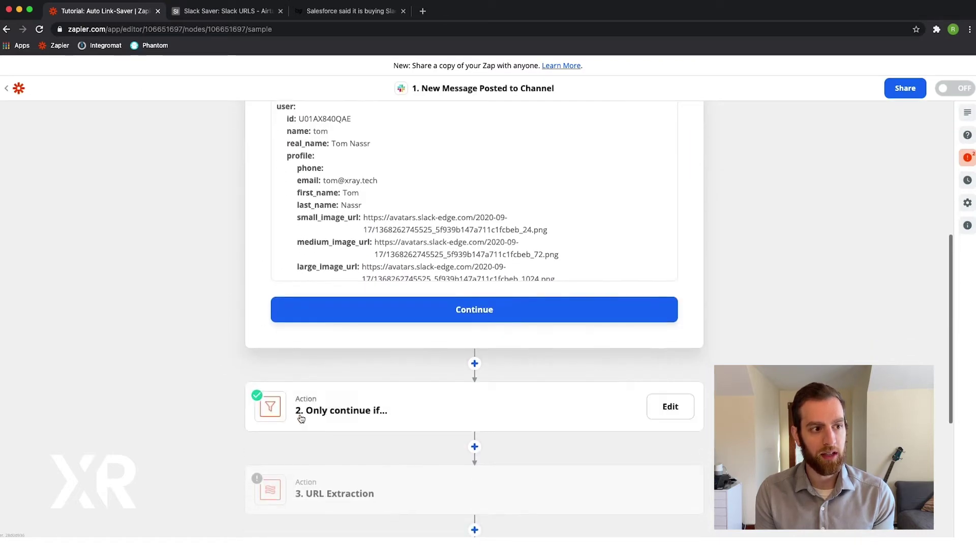
{"action": "scroll", "coordinate": [300, 414], "scroll_direction": "up", "scroll_amount": 6}
{"action": "left_click", "coordinate": [365, 330]}
{"action": "left_click", "coordinate": [363, 413]}
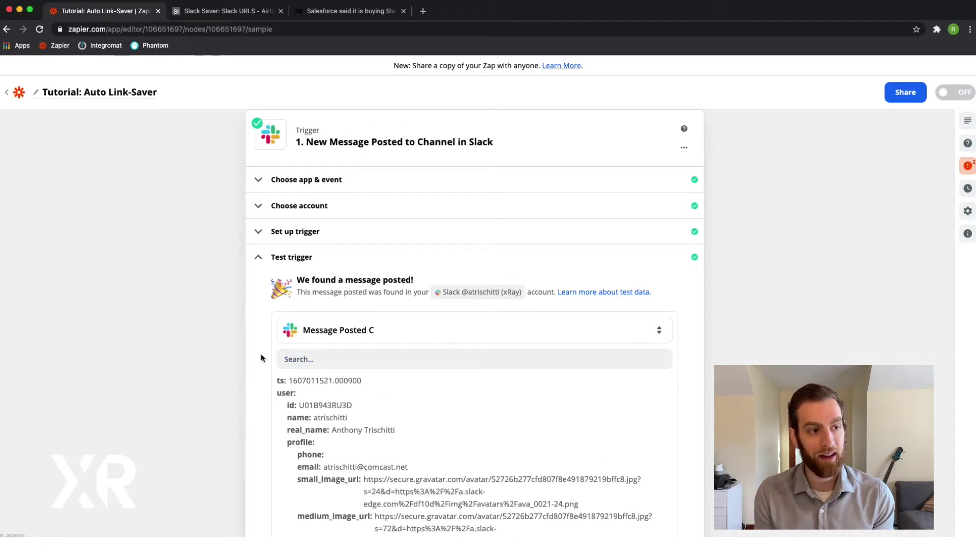
{"action": "scroll", "coordinate": [316, 386], "scroll_direction": "down", "scroll_amount": 2}
{"action": "scroll", "coordinate": [316, 385], "scroll_direction": "up", "scroll_amount": 2}
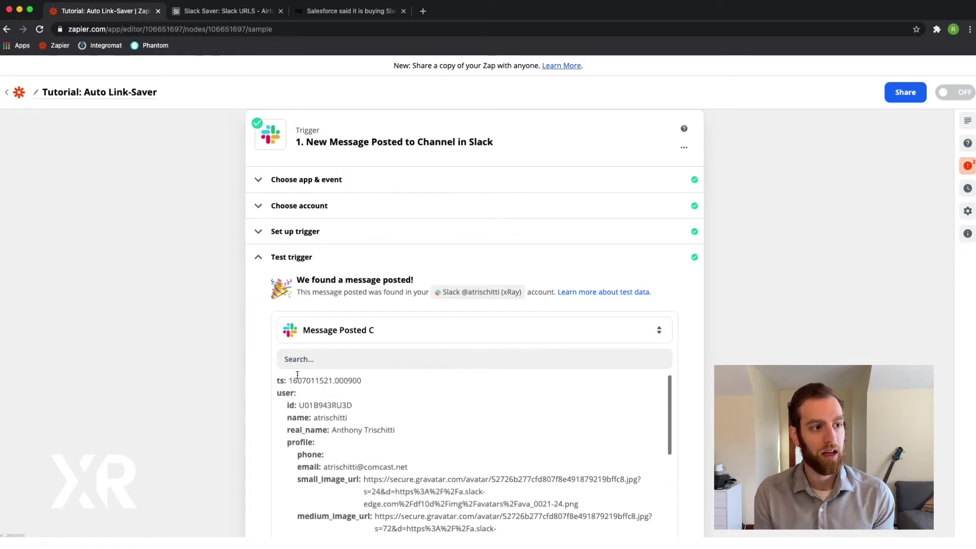
{"action": "scroll", "coordinate": [257, 368], "scroll_direction": "down", "scroll_amount": 5}
Step: Rerun the filter test on Message Posted C, see it fail, and reopen the Slack trigger
{"action": "left_click", "coordinate": [343, 404]}
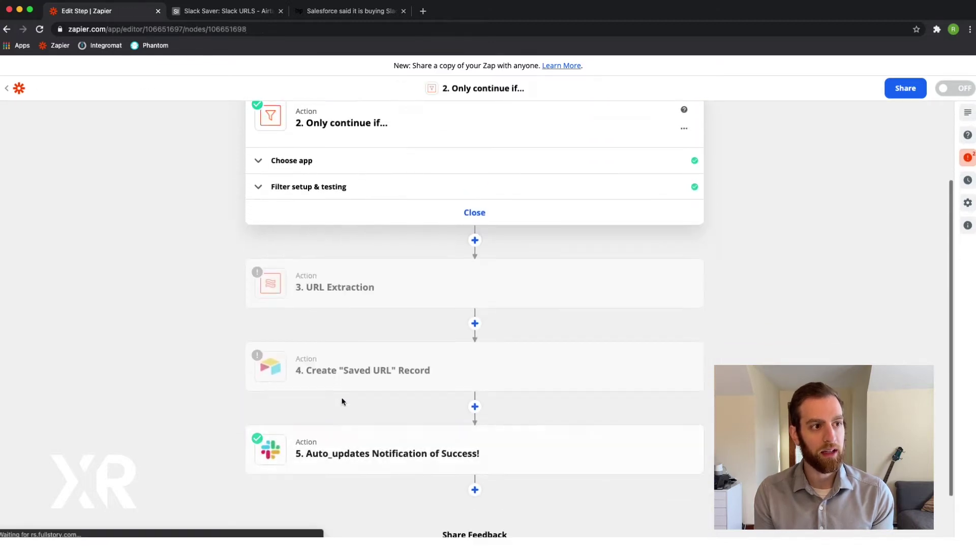
{"action": "left_click", "coordinate": [290, 210]}
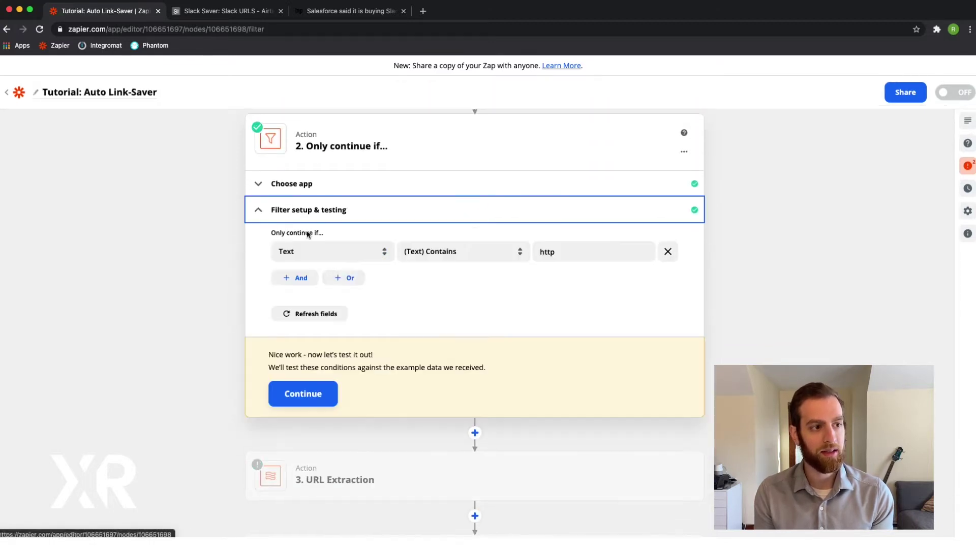
{"action": "left_click", "coordinate": [285, 400]}
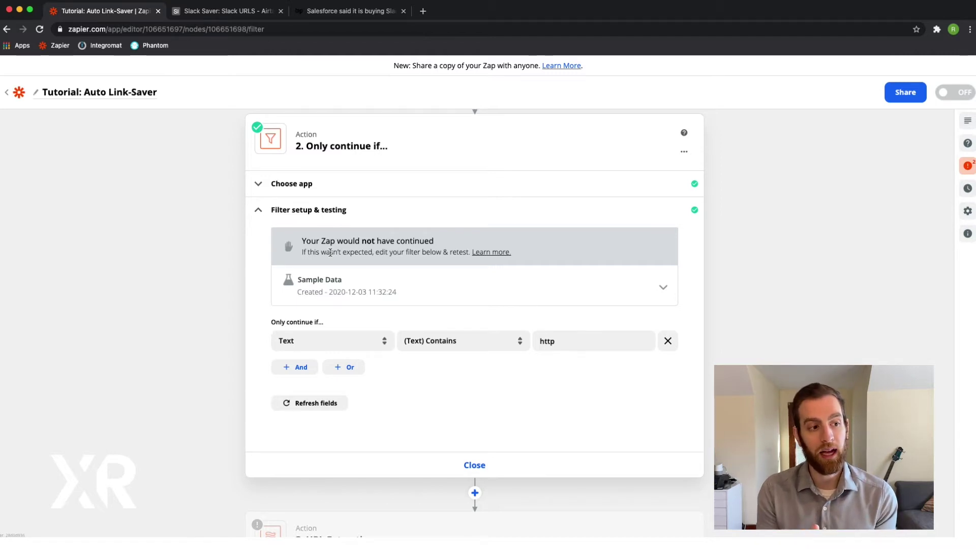
{"action": "scroll", "coordinate": [330, 253], "scroll_direction": "down", "scroll_amount": 6}
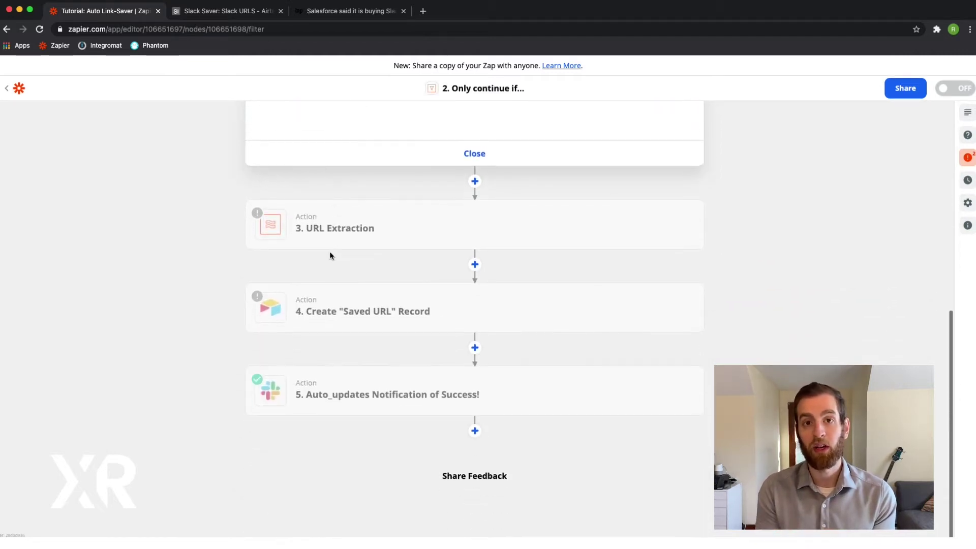
{"action": "scroll", "coordinate": [330, 251], "scroll_direction": "up", "scroll_amount": 8}
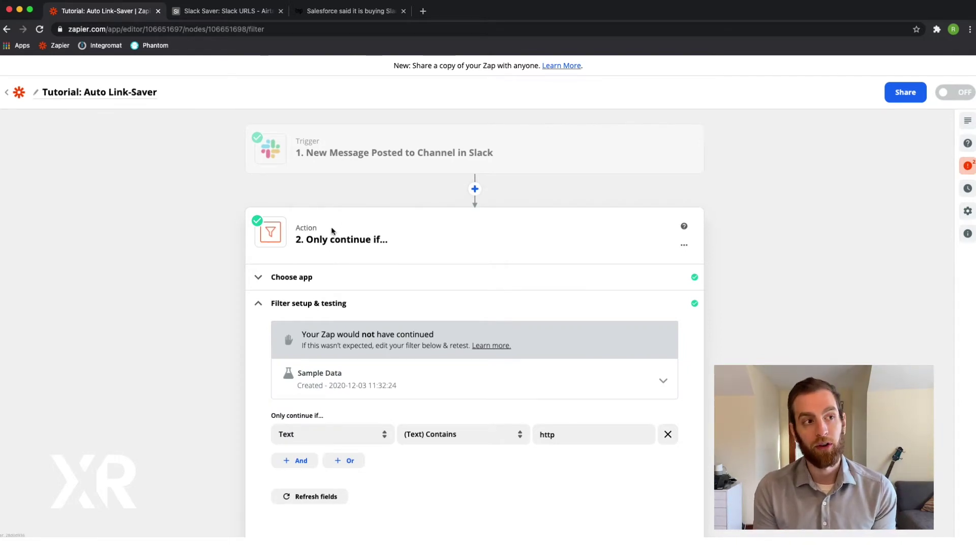
{"action": "mouse_move", "coordinate": [366, 155]}
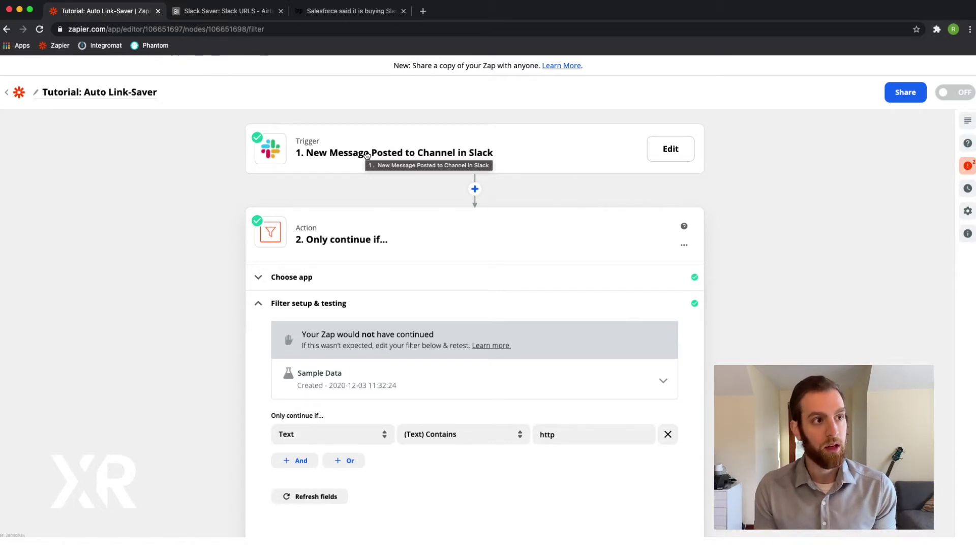
{"action": "left_click", "coordinate": [331, 141]}
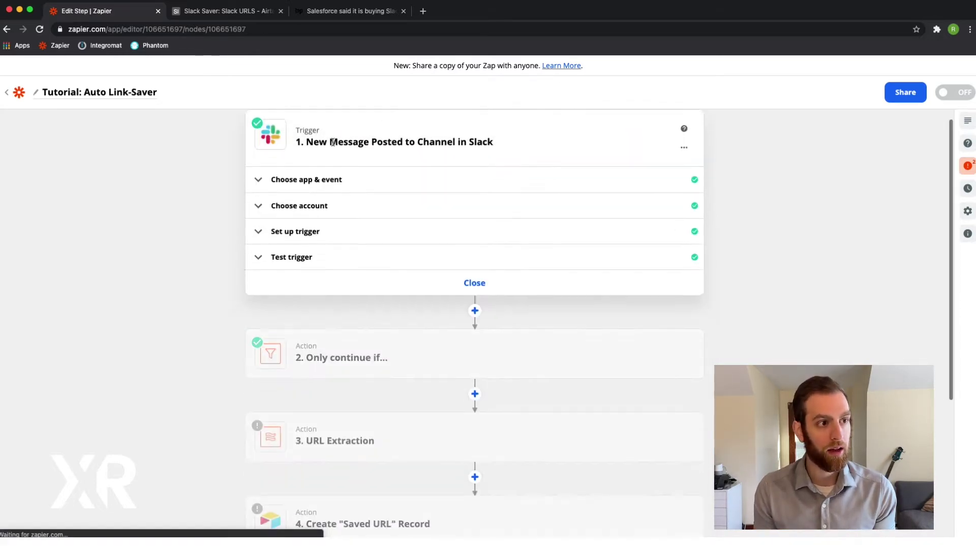
Step: Switch the Slack trigger's sample back to Message Posted D
{"action": "left_click", "coordinate": [310, 254]}
{"action": "left_click", "coordinate": [304, 330]}
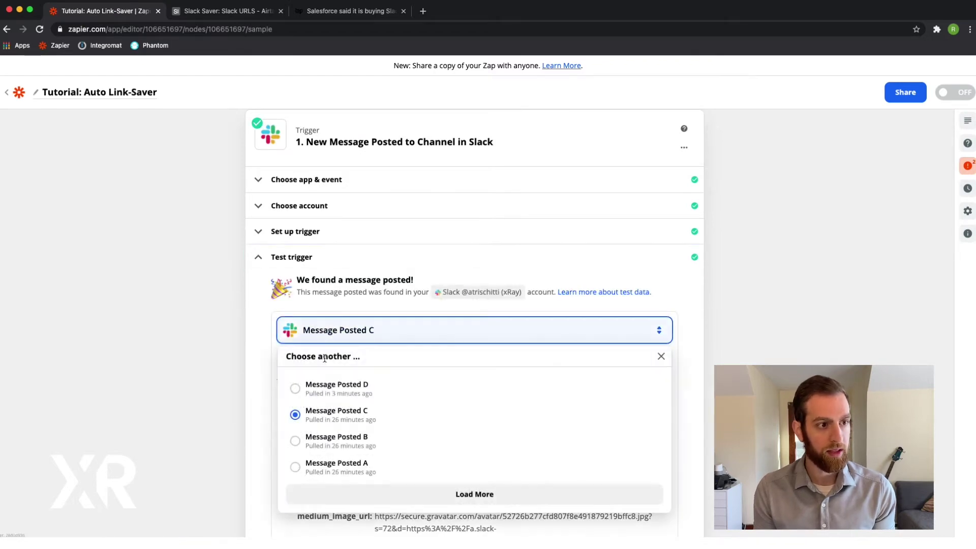
{"action": "left_click", "coordinate": [350, 392]}
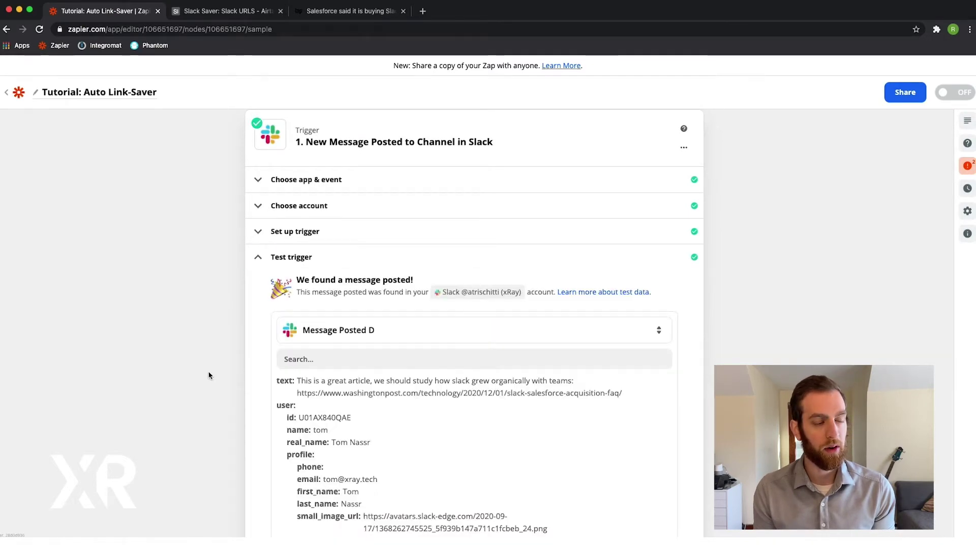
{"action": "scroll", "coordinate": [208, 375], "scroll_direction": "down", "scroll_amount": 6}
Step: Rerun the filter test so it passes, then open the URL Extraction step
{"action": "left_click", "coordinate": [323, 409]}
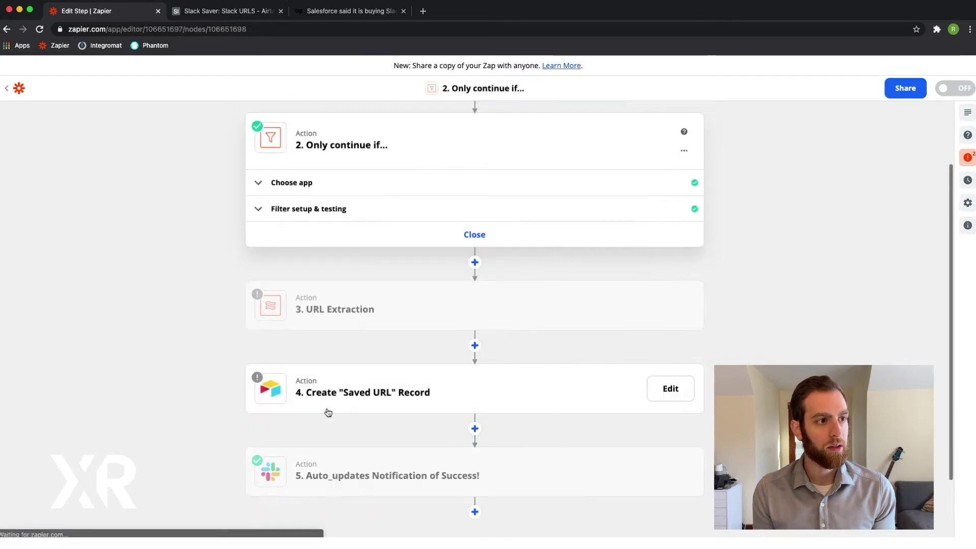
{"action": "left_click", "coordinate": [343, 210]}
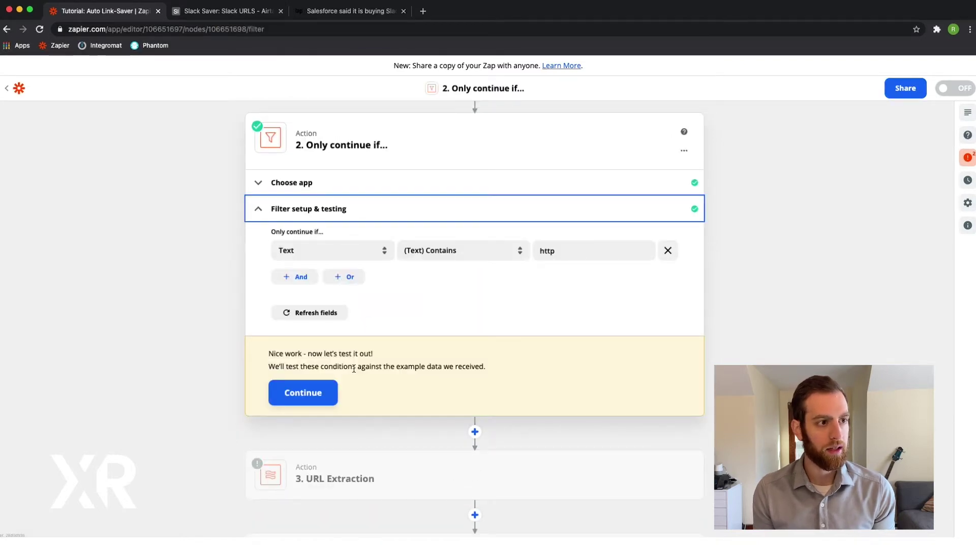
{"action": "left_click", "coordinate": [321, 399]}
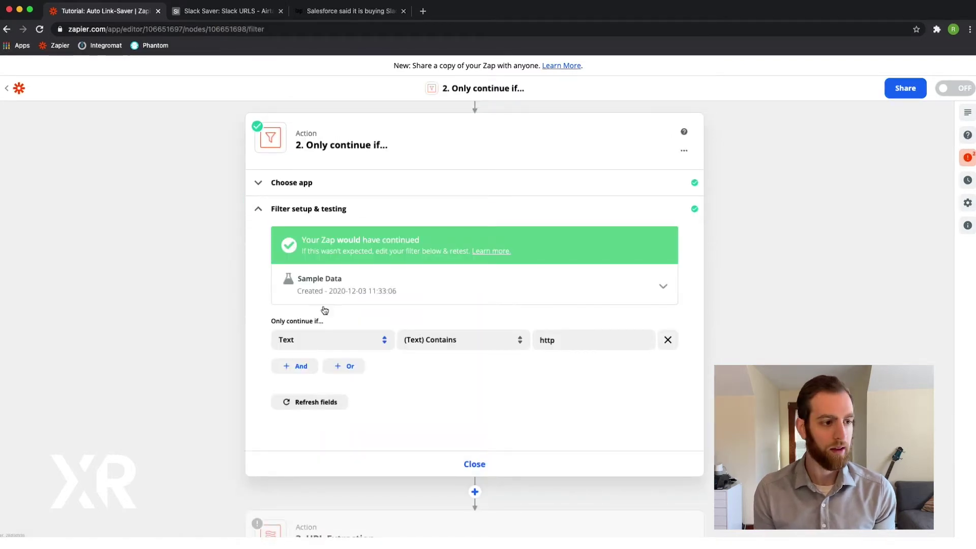
{"action": "scroll", "coordinate": [324, 310], "scroll_direction": "down", "scroll_amount": 4}
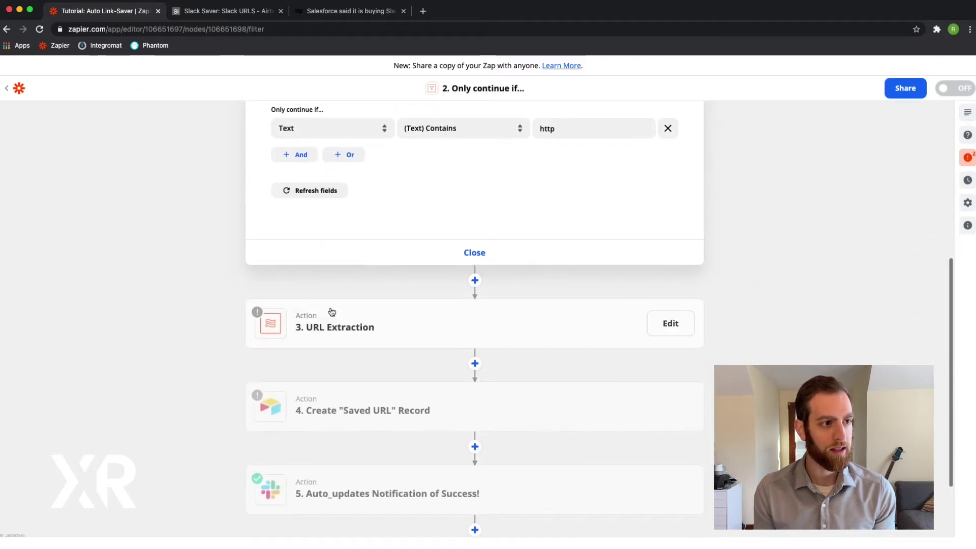
{"action": "left_click", "coordinate": [331, 312]}
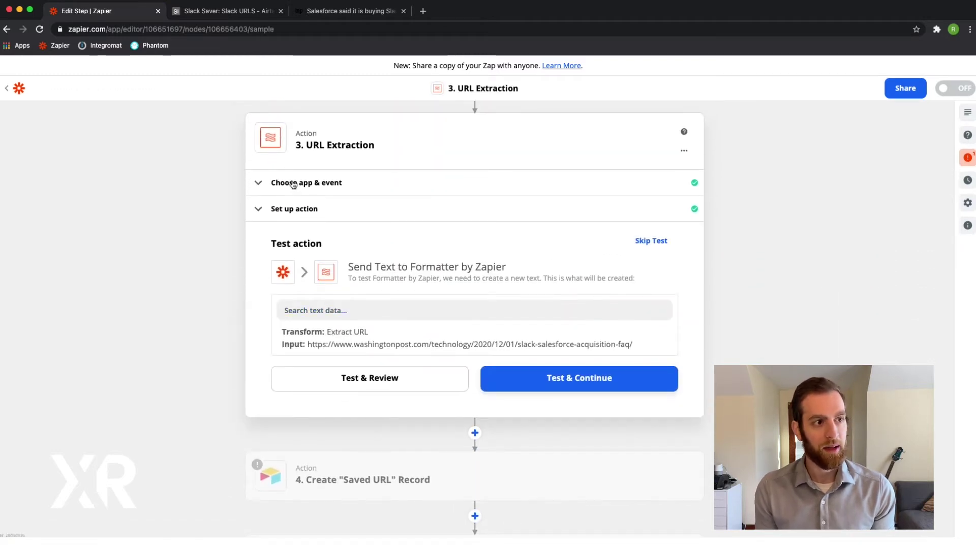
Step: Set the URL Extraction step to Formatter by Zapier with the Text action event, then continue
{"action": "left_click", "coordinate": [293, 184]}
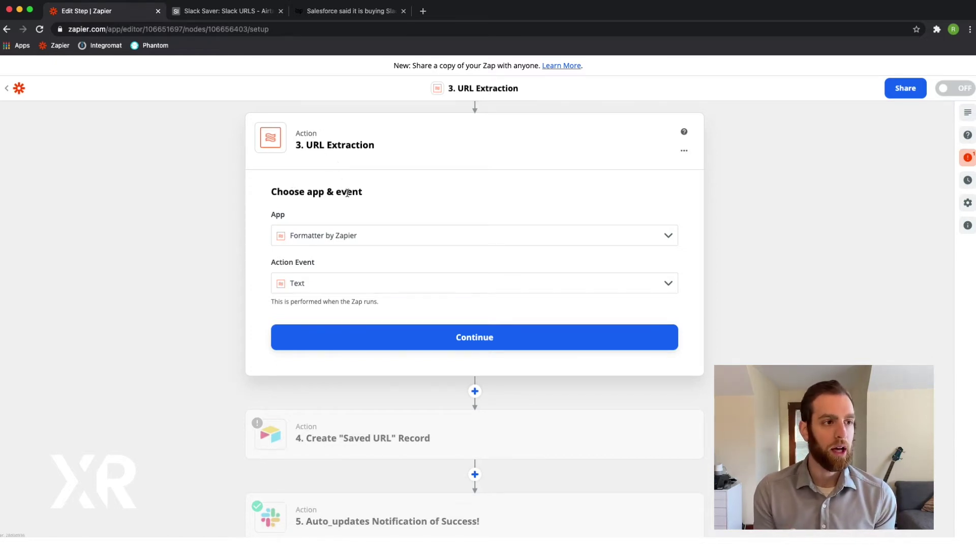
{"action": "left_click", "coordinate": [362, 234]}
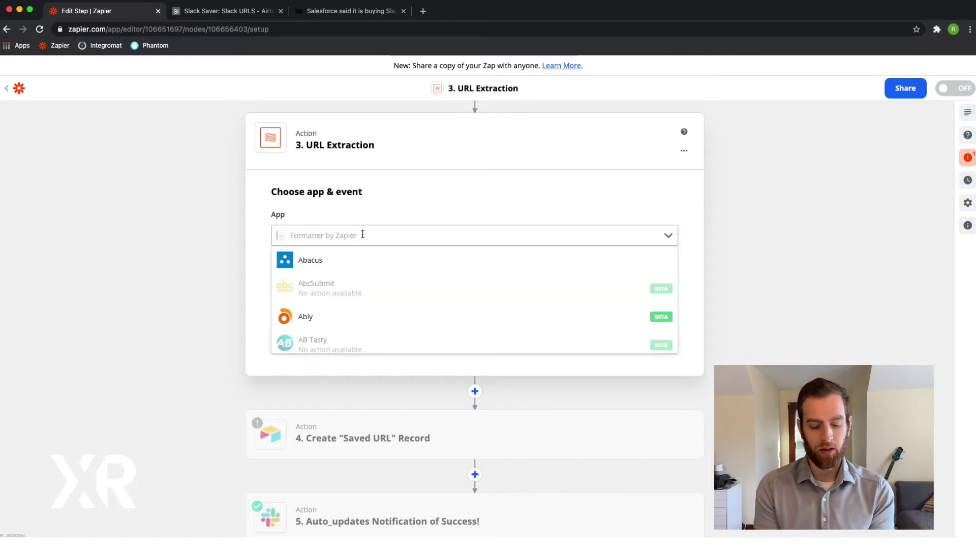
{"action": "type", "text": "forma"}
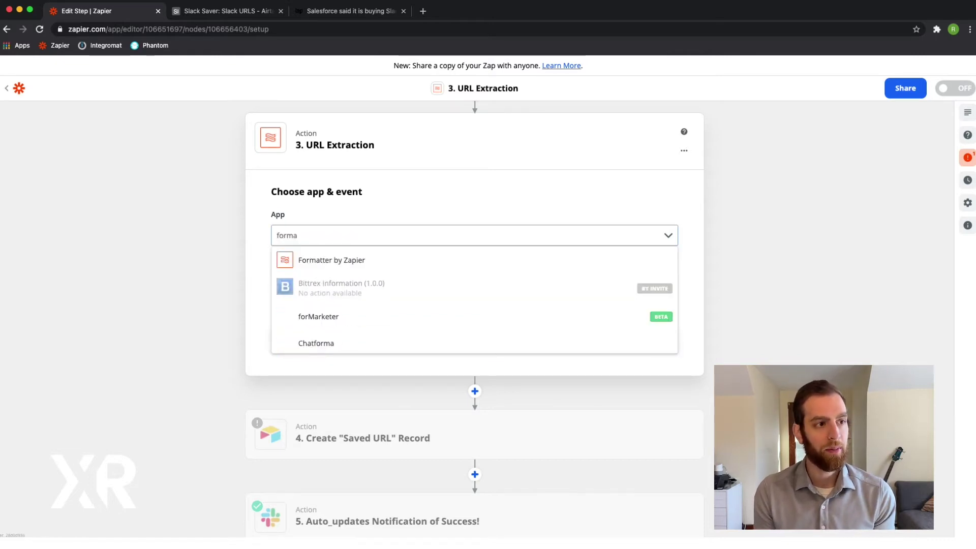
{"action": "key", "text": "Down"}
{"action": "key", "text": "Return"}
{"action": "left_click", "coordinate": [354, 277]}
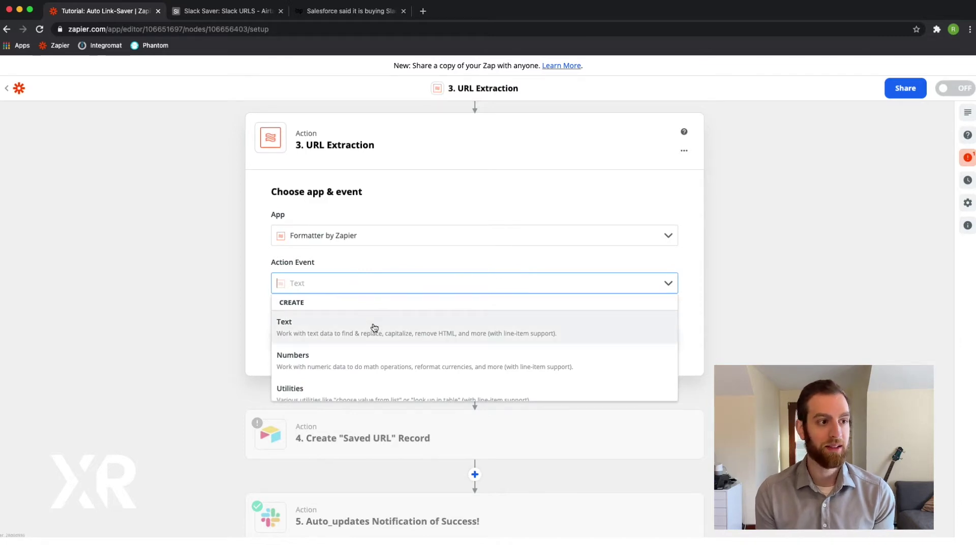
{"action": "scroll", "coordinate": [374, 327], "scroll_direction": "down", "scroll_amount": 2}
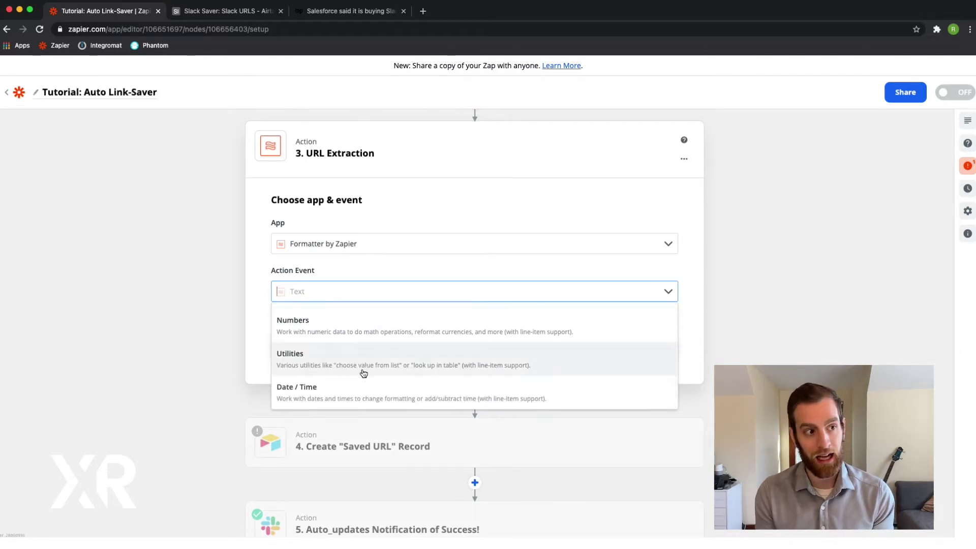
{"action": "scroll", "coordinate": [357, 340], "scroll_direction": "up", "scroll_amount": 1}
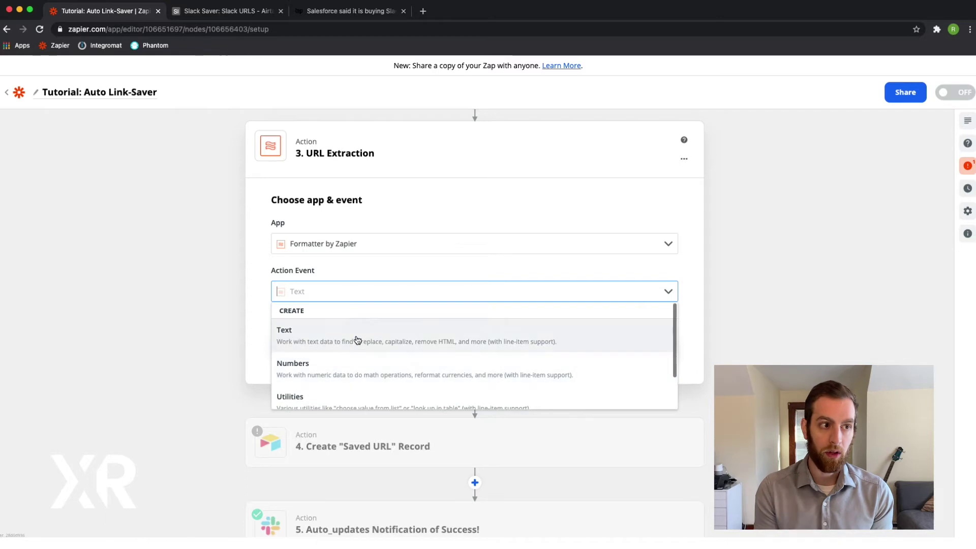
{"action": "left_click", "coordinate": [357, 341]}
{"action": "left_click", "coordinate": [356, 339]}
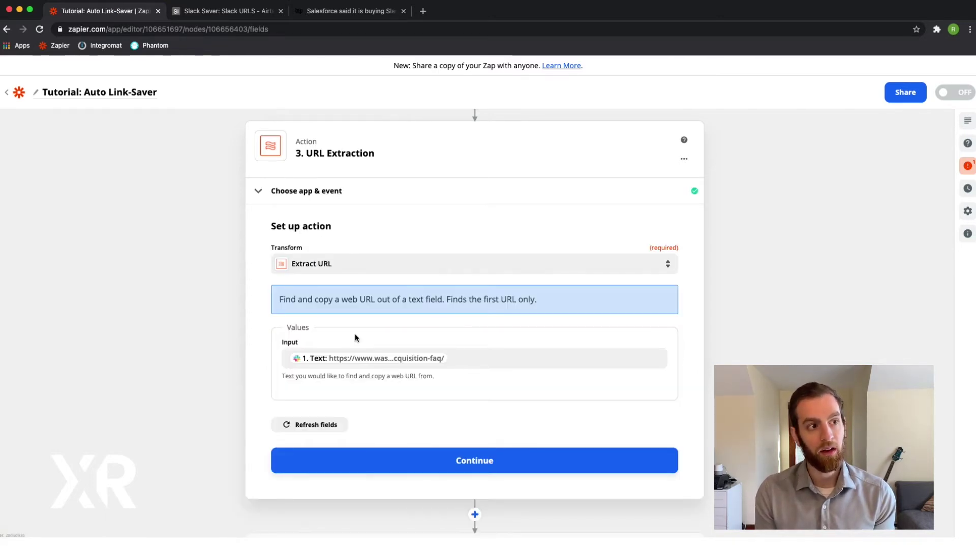
{"action": "left_click", "coordinate": [352, 264]}
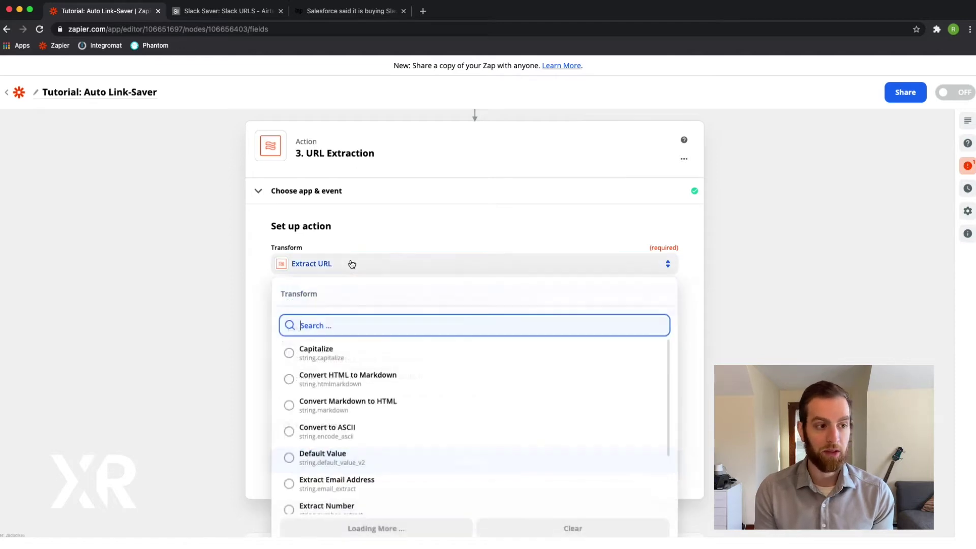
{"action": "scroll", "coordinate": [409, 425], "scroll_direction": "down", "scroll_amount": 2}
{"action": "scroll", "coordinate": [412, 425], "scroll_direction": "down", "scroll_amount": 3}
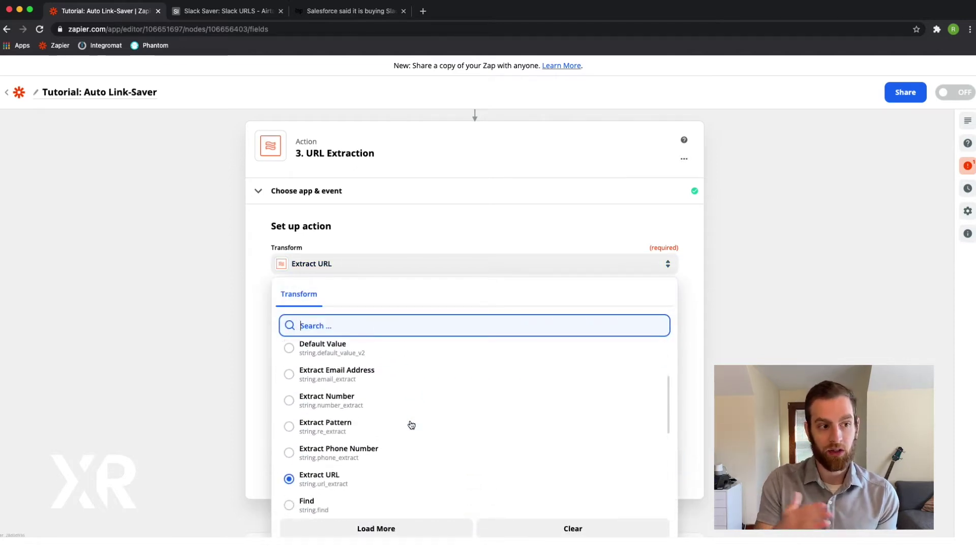
{"action": "scroll", "coordinate": [411, 425], "scroll_direction": "down", "scroll_amount": 4}
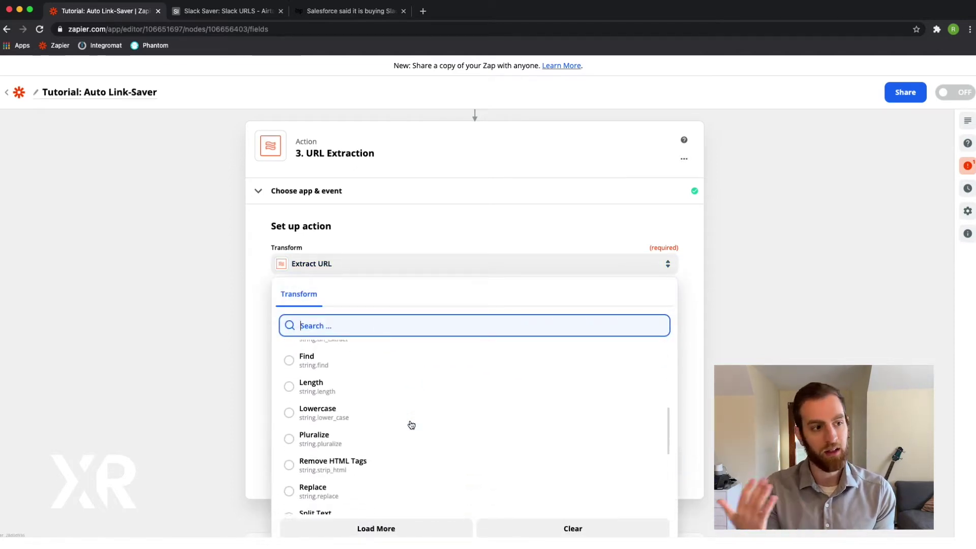
{"action": "scroll", "coordinate": [411, 425], "scroll_direction": "down", "scroll_amount": 2}
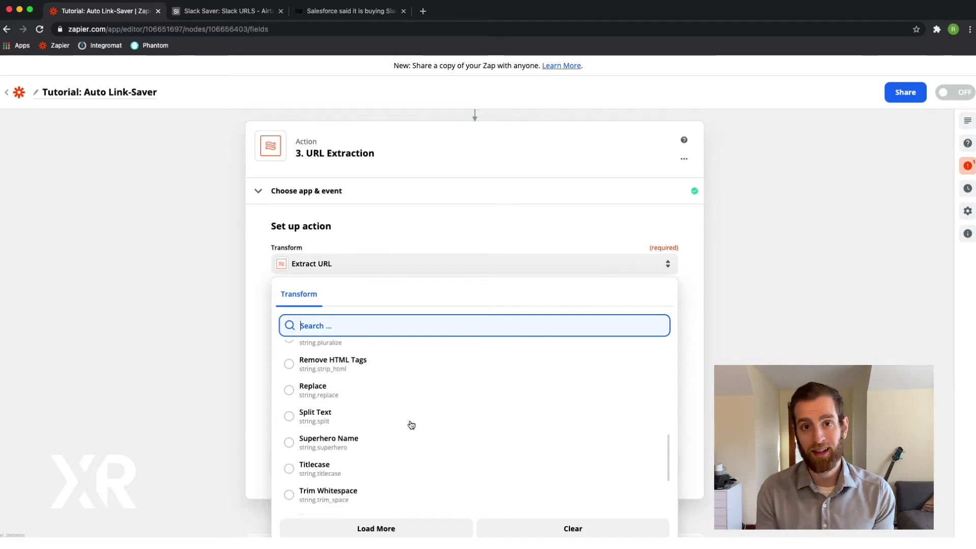
{"action": "scroll", "coordinate": [411, 425], "scroll_direction": "down", "scroll_amount": 4}
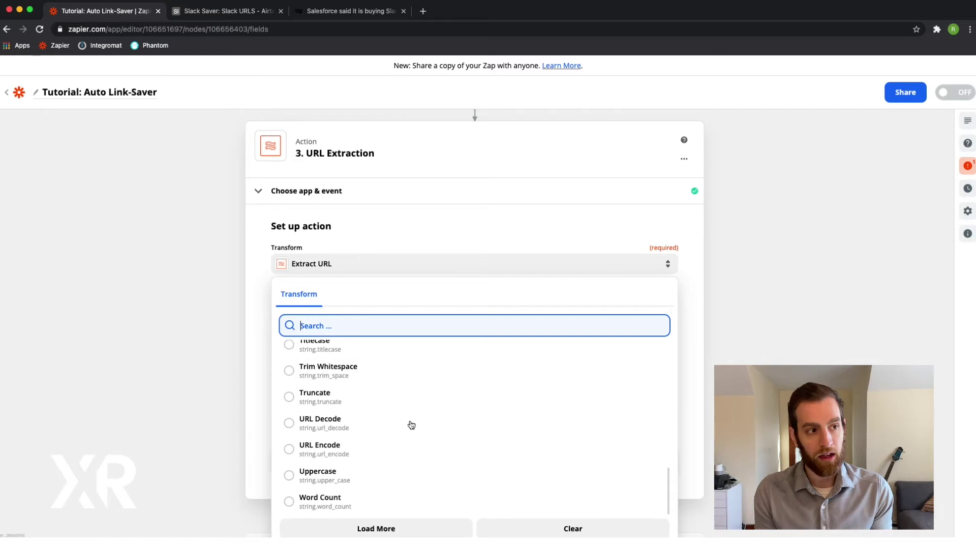
{"action": "type", "text": "url"}
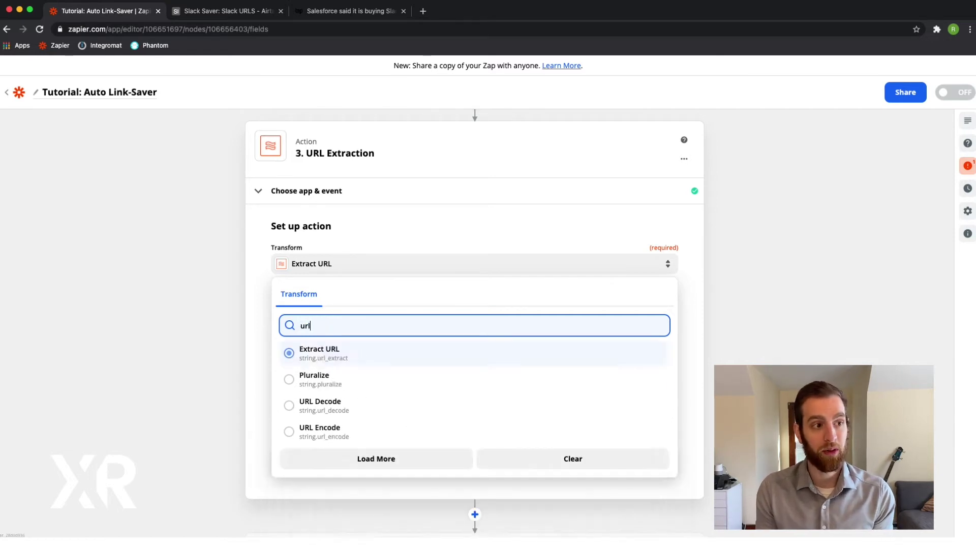
{"action": "left_click", "coordinate": [344, 353]}
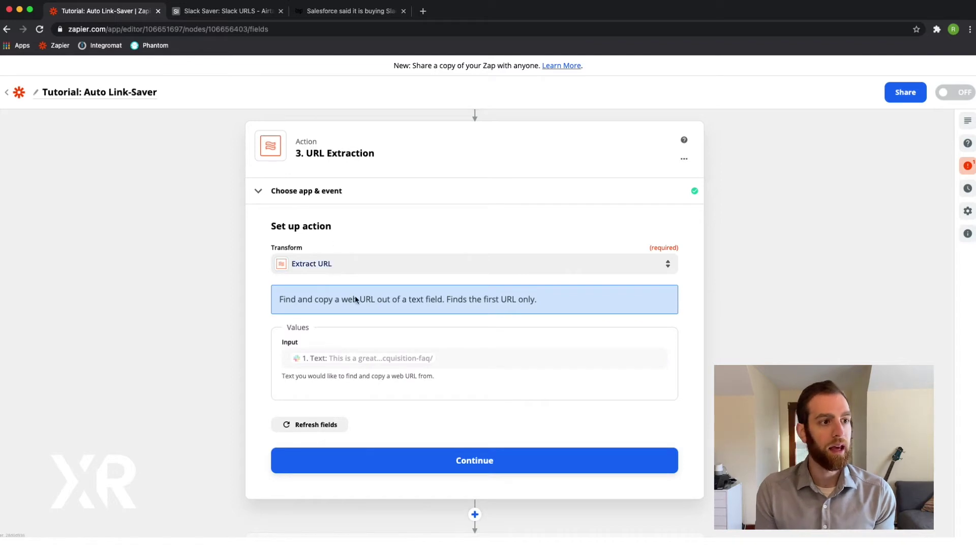
Step: Replace the Extract URL Input with the Slack message's '1. Text' field, then test the step
{"action": "left_click", "coordinate": [436, 354]}
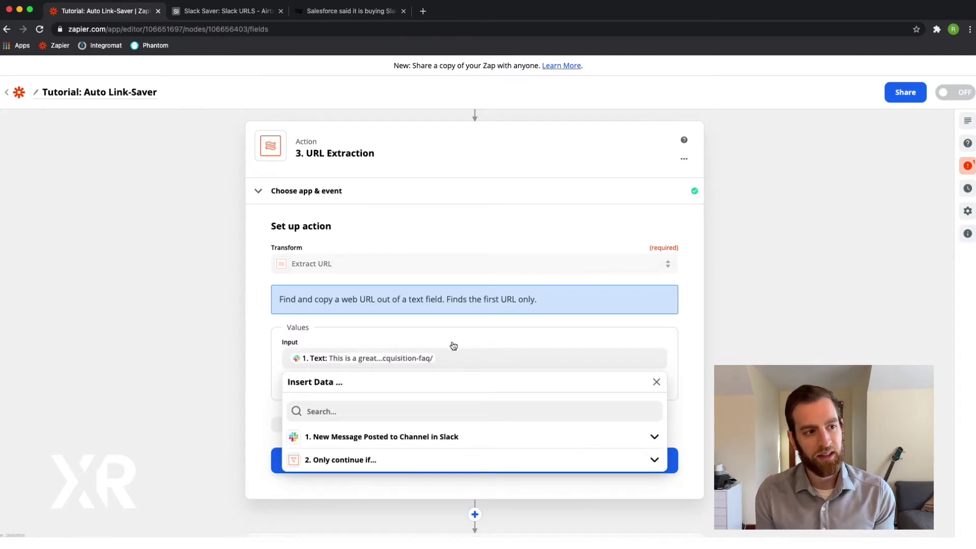
{"action": "left_click", "coordinate": [484, 358]}
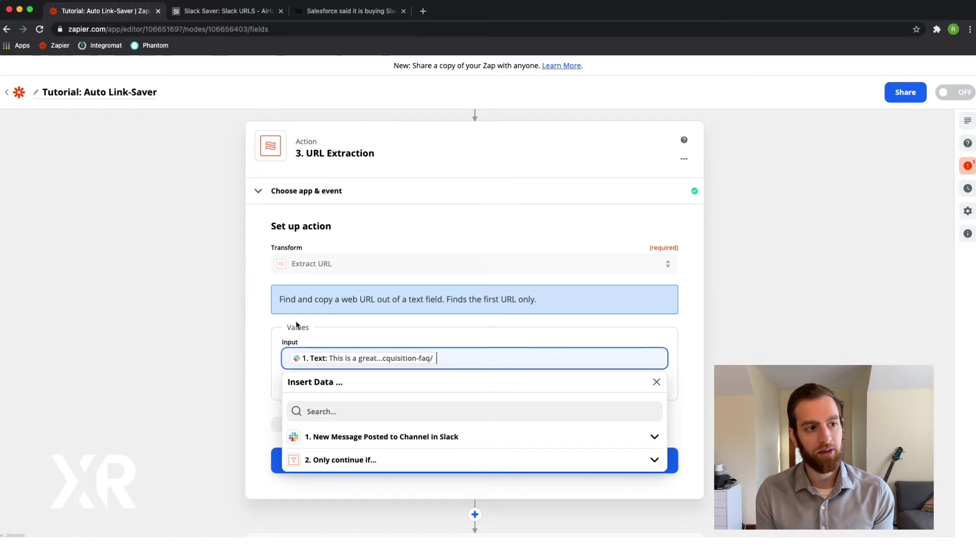
{"action": "key", "text": "BackSpace"}
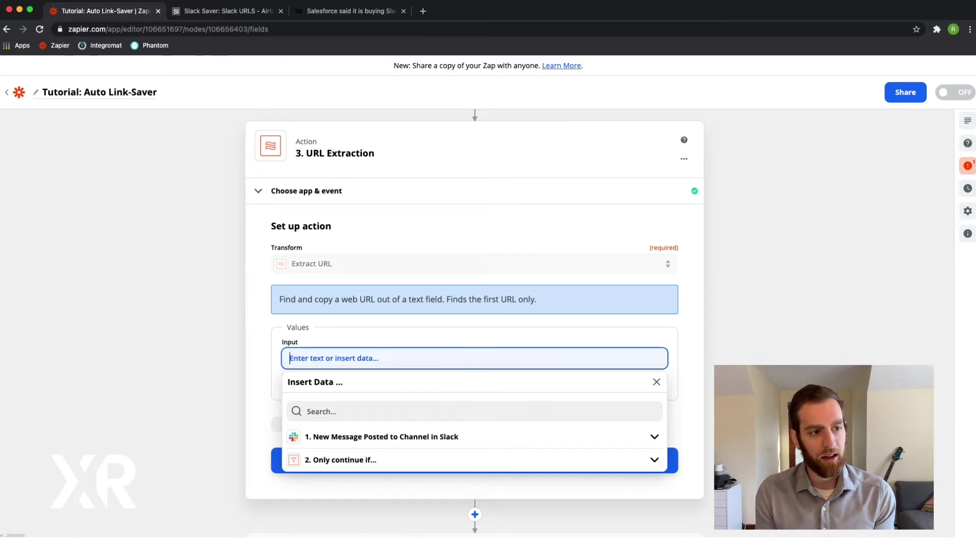
{"action": "scroll", "coordinate": [376, 414], "scroll_direction": "down", "scroll_amount": 2}
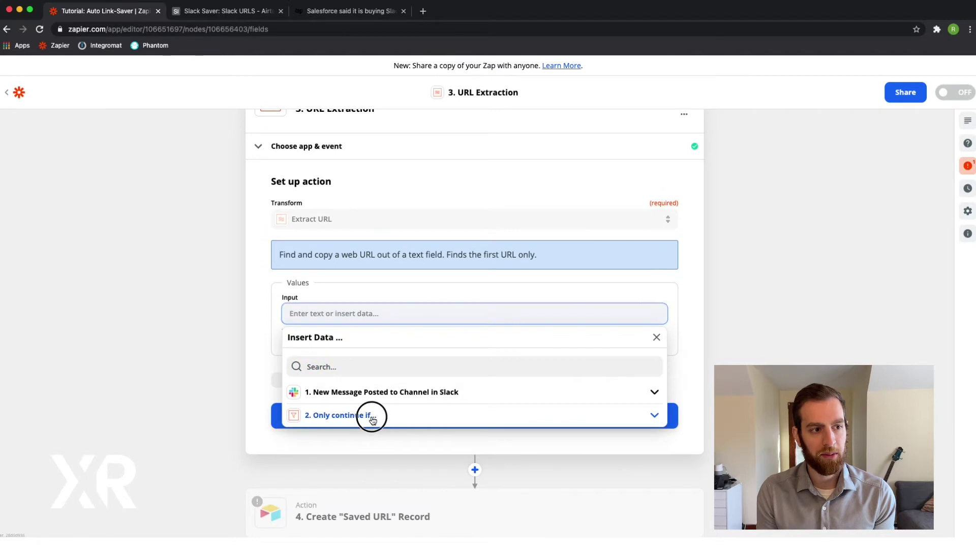
{"action": "left_click", "coordinate": [376, 415]}
{"action": "left_click", "coordinate": [405, 393]}
{"action": "scroll", "coordinate": [405, 394], "scroll_direction": "down", "scroll_amount": 2}
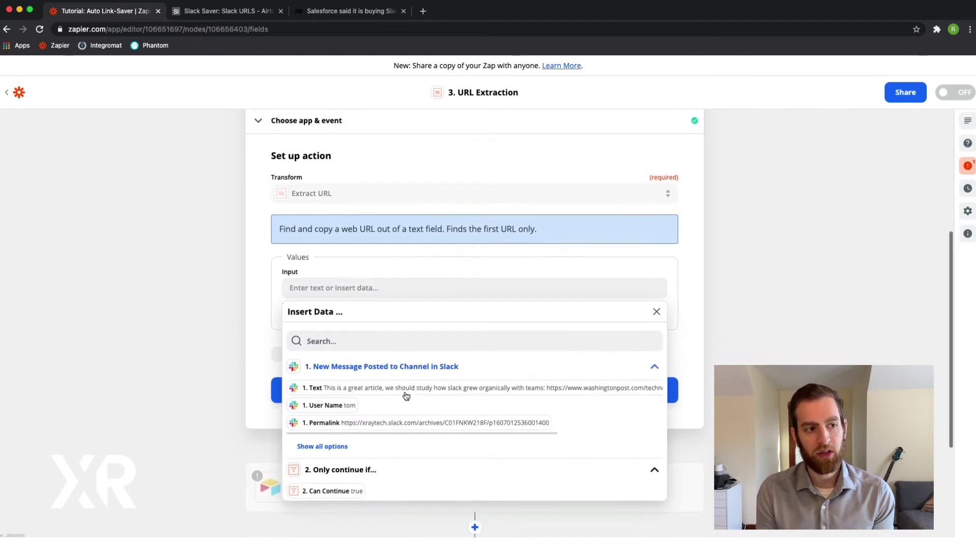
{"action": "left_click", "coordinate": [326, 427]}
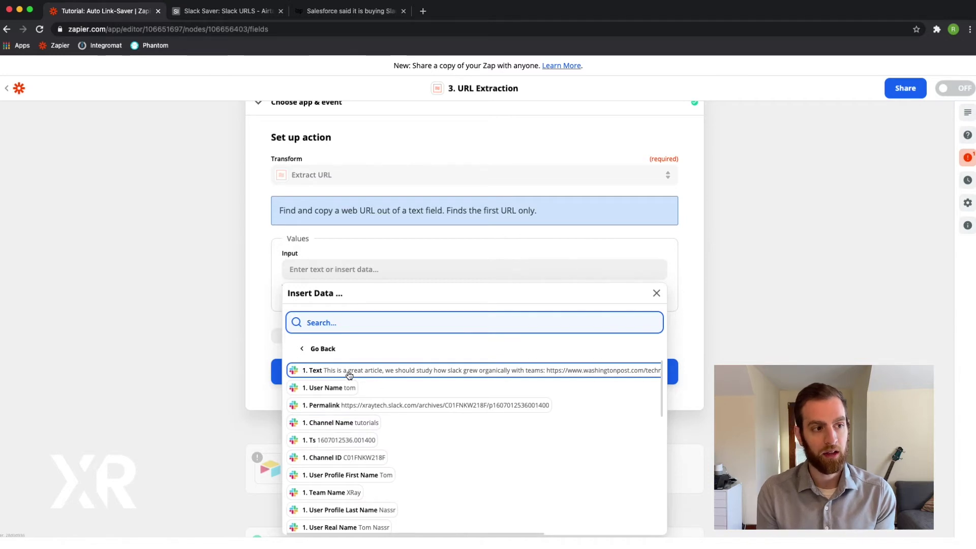
{"action": "left_click", "coordinate": [333, 375]}
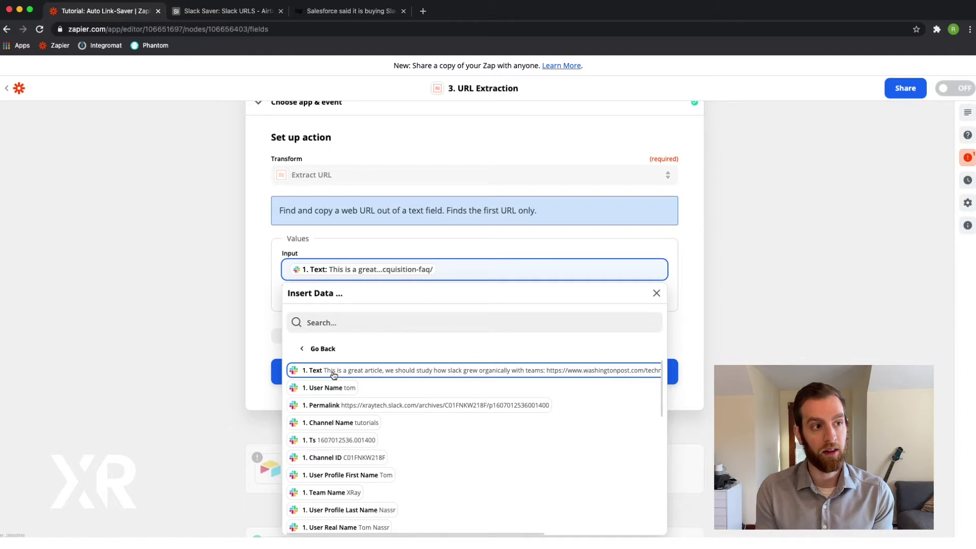
{"action": "left_click", "coordinate": [268, 252]}
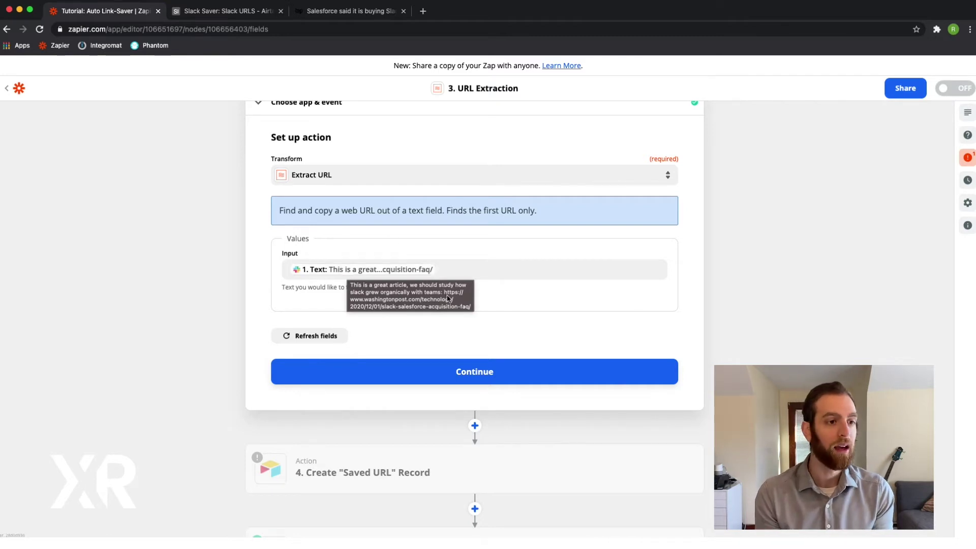
{"action": "left_click", "coordinate": [497, 375]}
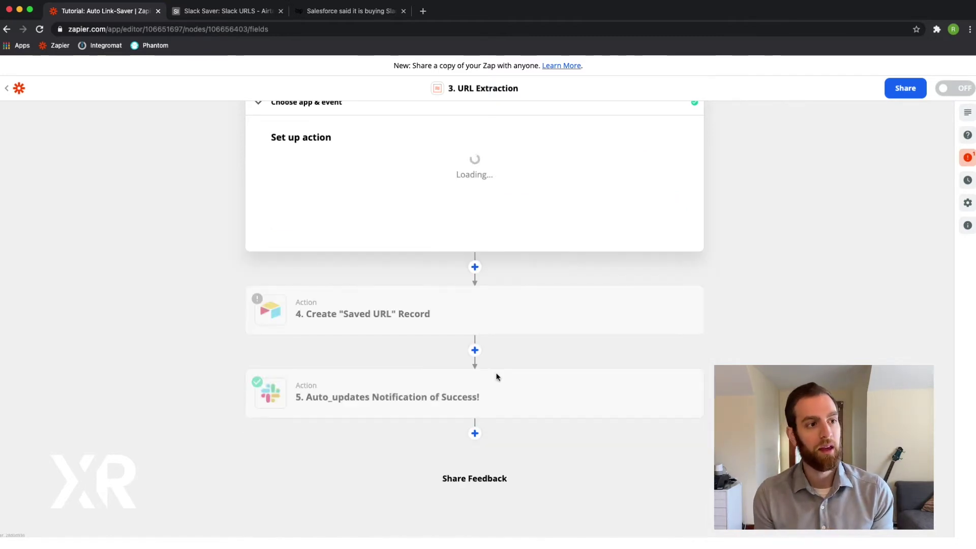
{"action": "left_click", "coordinate": [398, 311]}
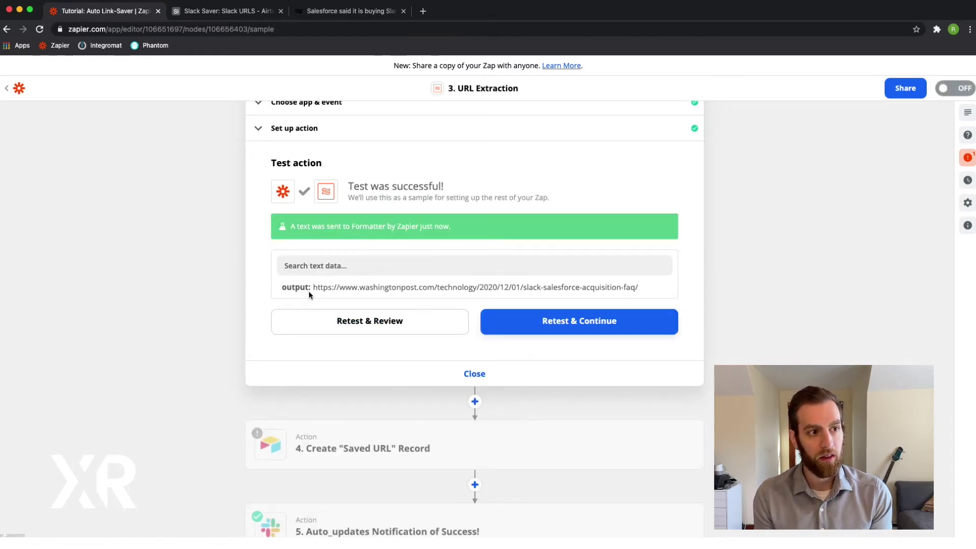
{"action": "left_click_drag", "start_coordinate": [312, 287], "coordinate": [586, 307]}
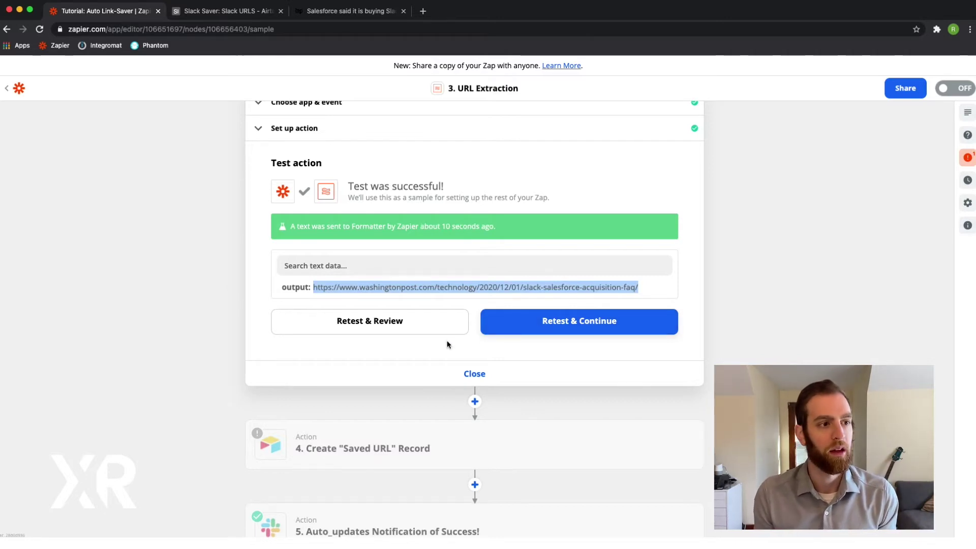
{"action": "scroll", "coordinate": [448, 342], "scroll_direction": "down", "scroll_amount": 2}
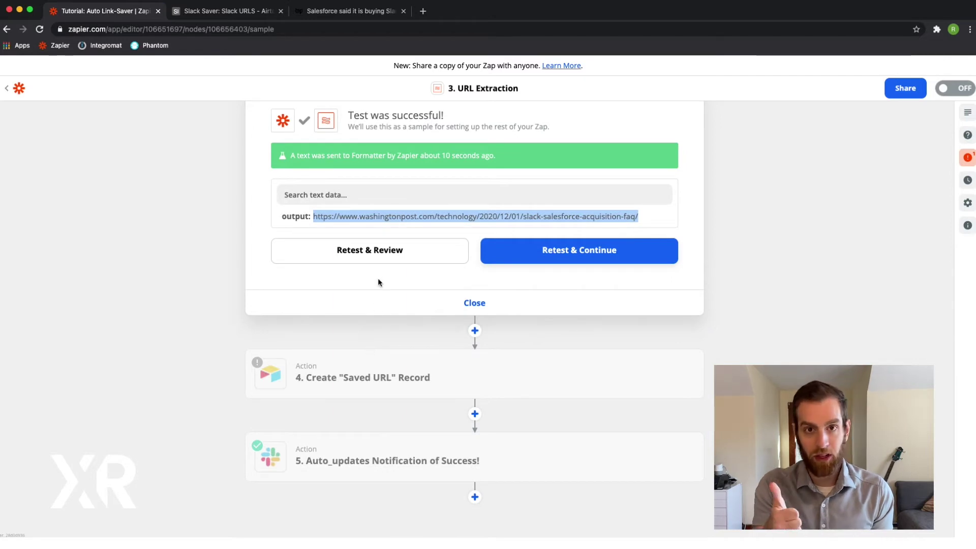
{"action": "scroll", "coordinate": [378, 276], "scroll_direction": "up", "scroll_amount": 7}
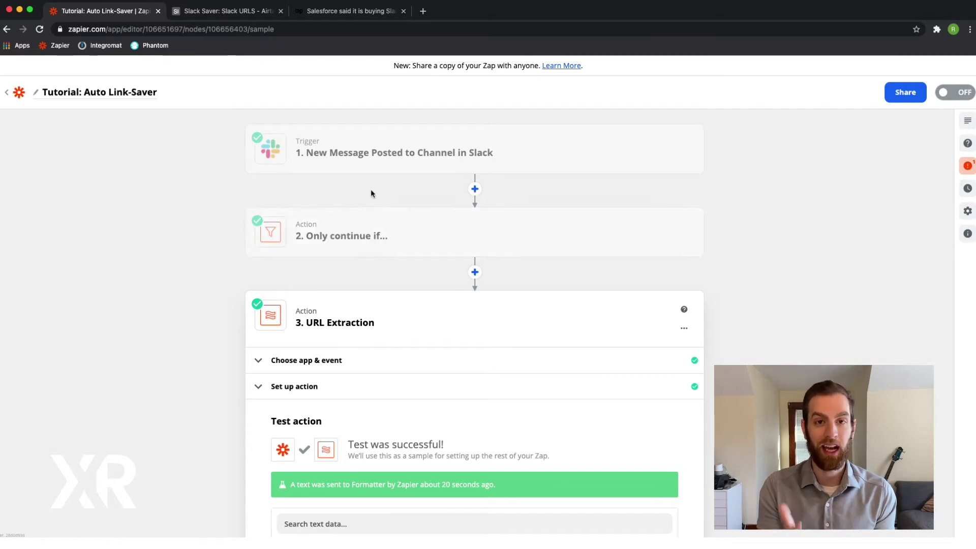
Step: Open step 4, Create "Saved URL" Record, to show its Airtable Create Record settings, then view the Slack Saver base
{"action": "left_click", "coordinate": [376, 155]}
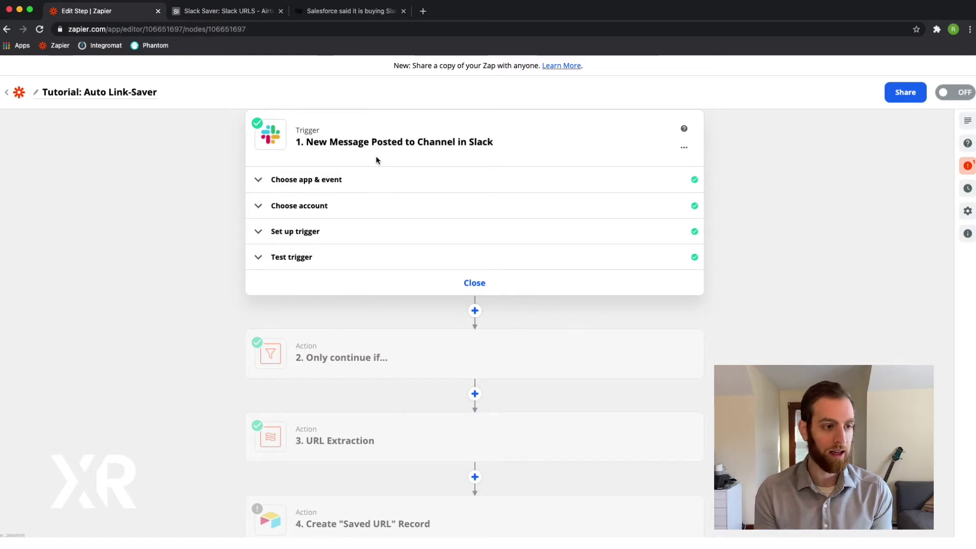
{"action": "scroll", "coordinate": [376, 155], "scroll_direction": "down", "scroll_amount": 5}
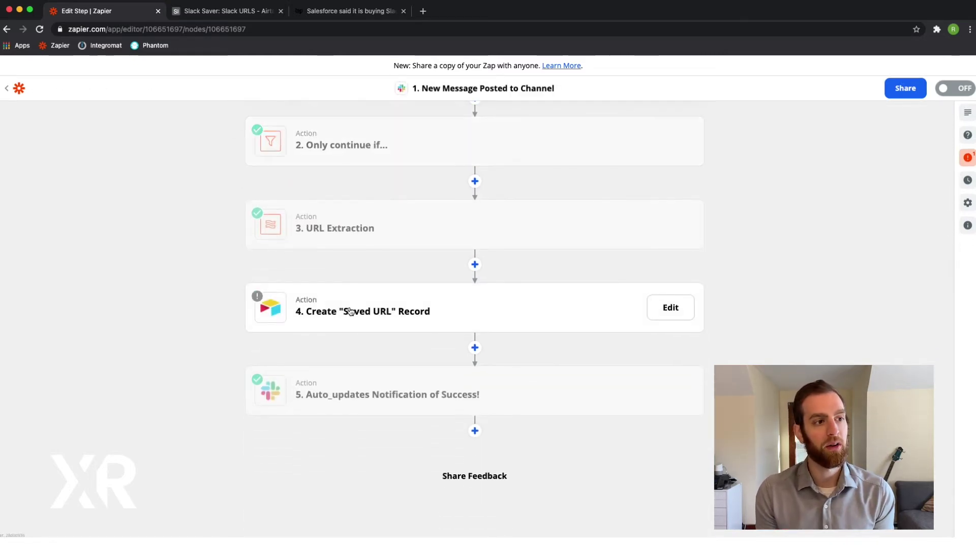
{"action": "left_click", "coordinate": [349, 311]}
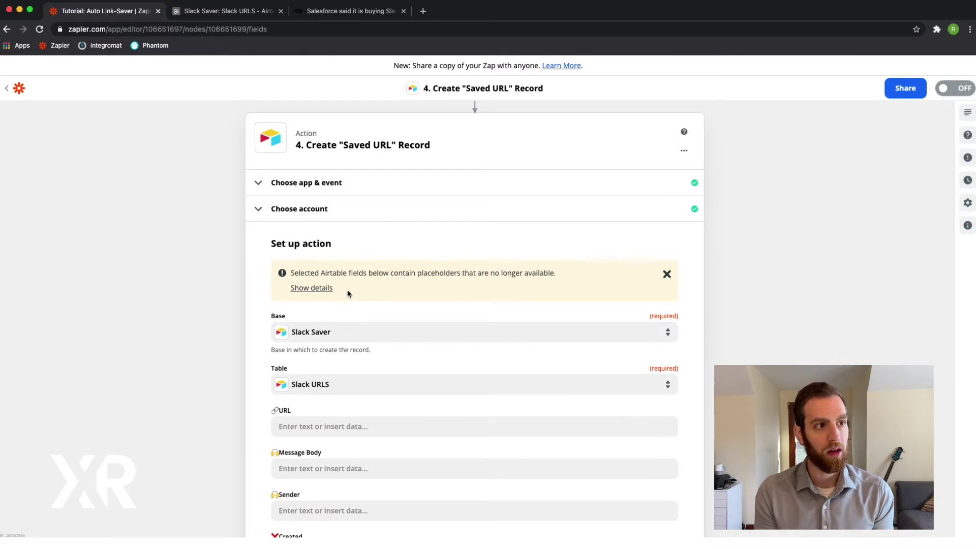
{"action": "left_click", "coordinate": [297, 181]}
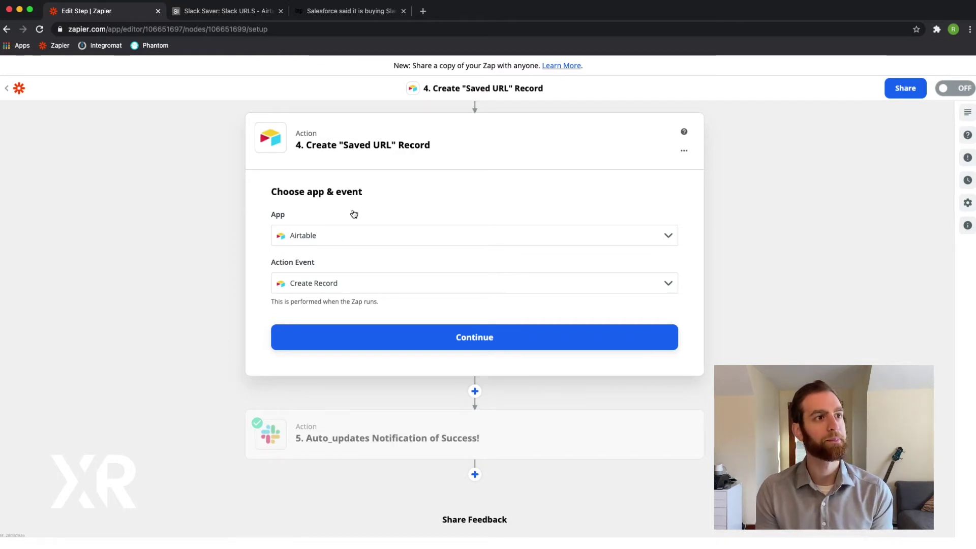
{"action": "left_click", "coordinate": [221, 12]}
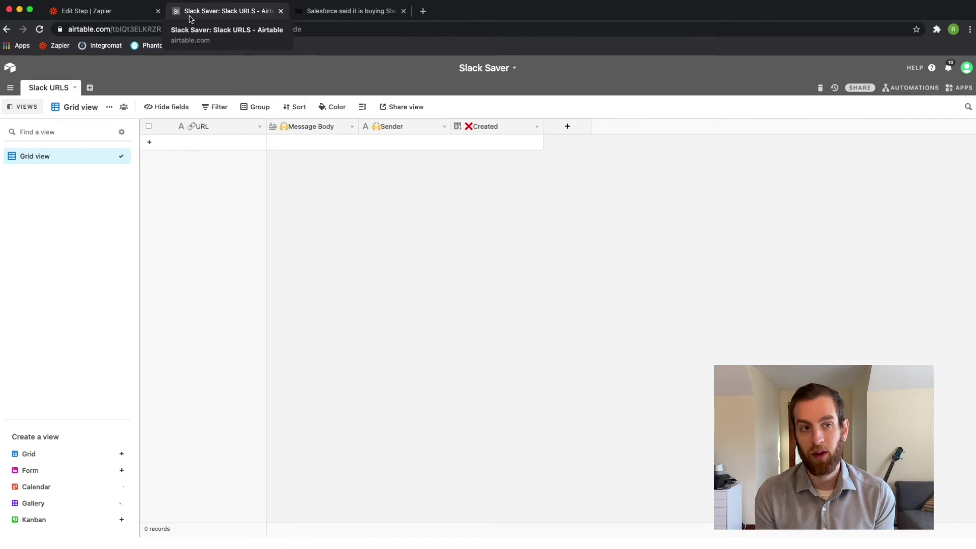
Step: Check the empty Slack URLS table's URL, Message Body, Sender and Created columns, then return to Zapier
{"action": "left_click", "coordinate": [130, 15]}
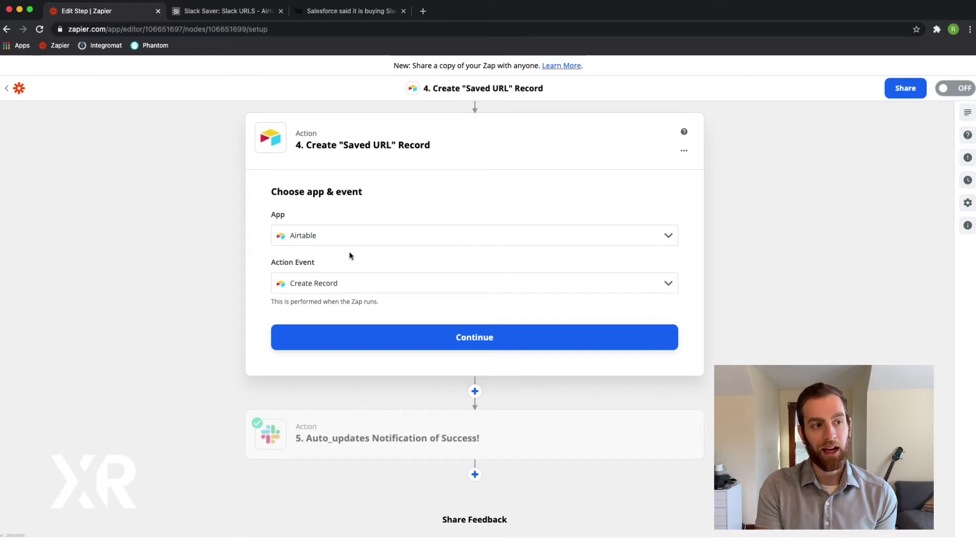
Step: Keep Create Record as the Airtable action event and confirm the connected Airtable account
{"action": "left_click", "coordinate": [346, 285]}
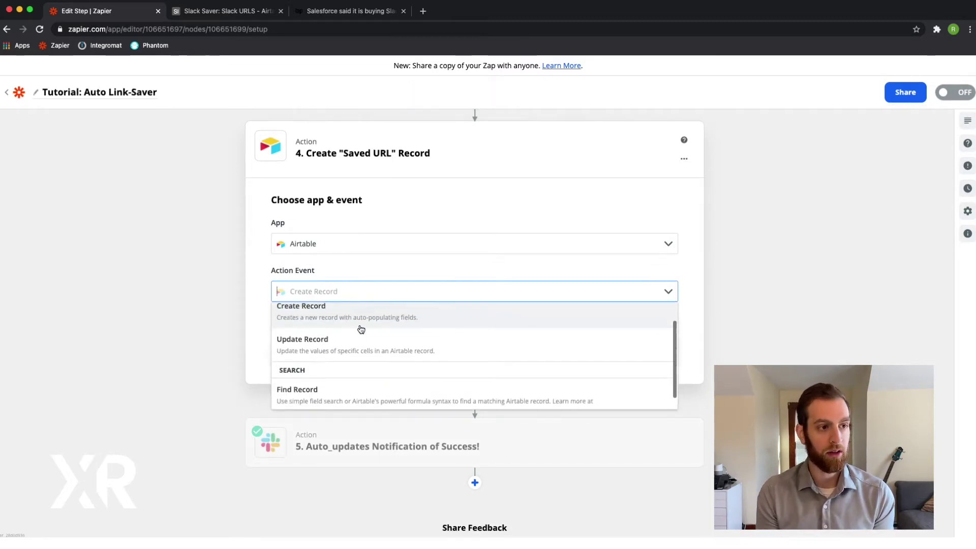
{"action": "scroll", "coordinate": [361, 329], "scroll_direction": "down", "scroll_amount": 1}
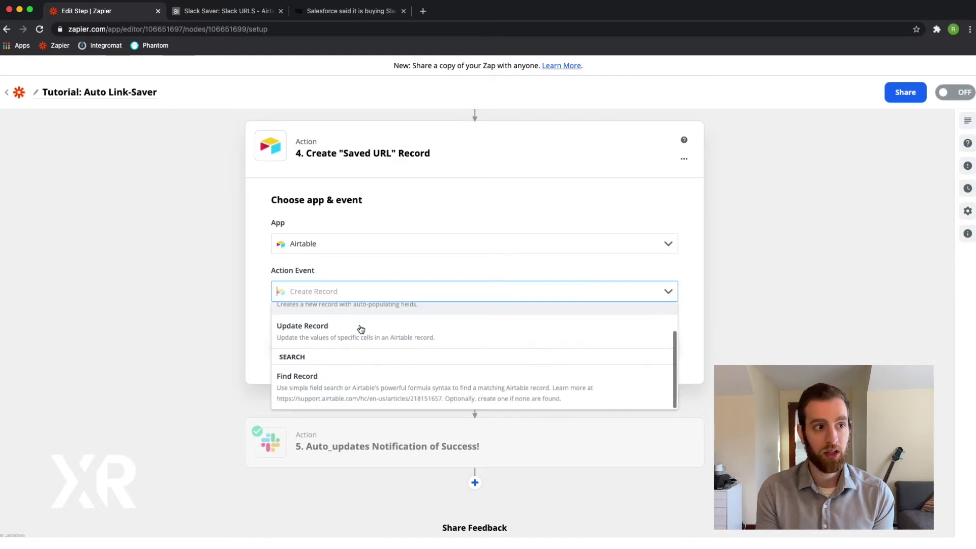
{"action": "scroll", "coordinate": [361, 329], "scroll_direction": "up", "scroll_amount": 1}
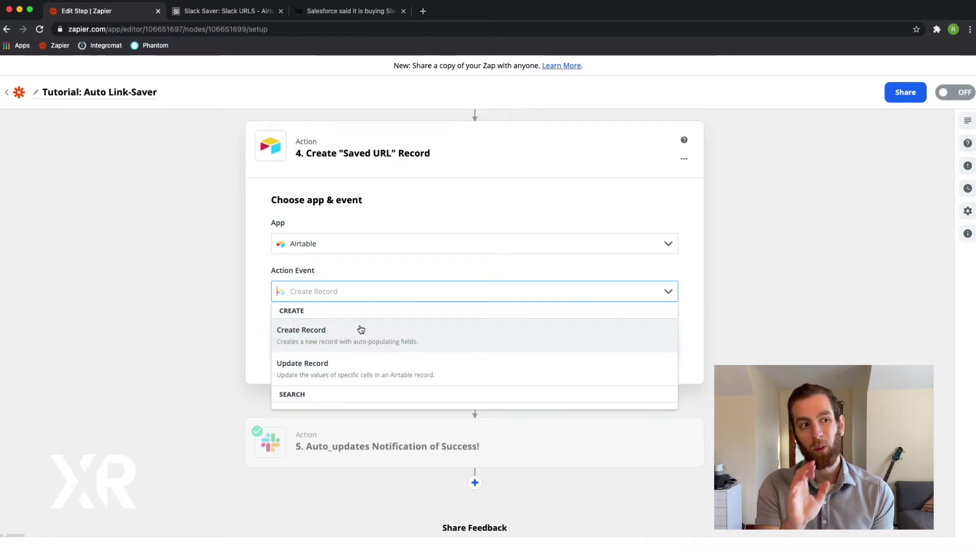
{"action": "left_click", "coordinate": [361, 329]}
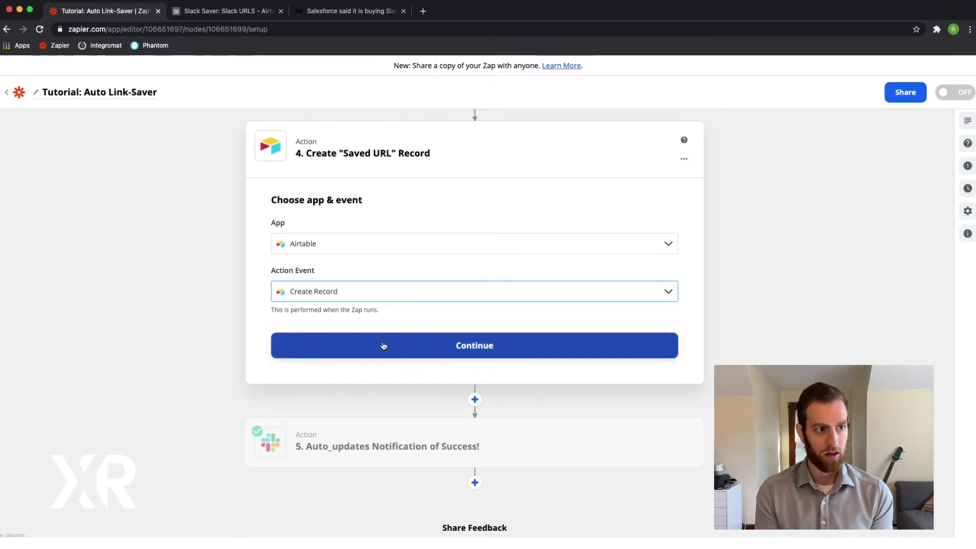
{"action": "left_click", "coordinate": [383, 346]}
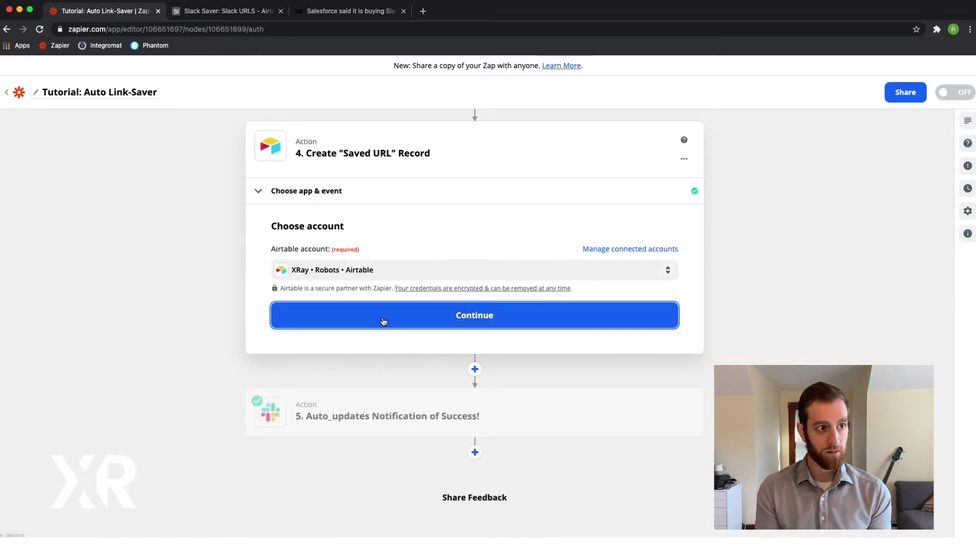
{"action": "left_click", "coordinate": [382, 318]}
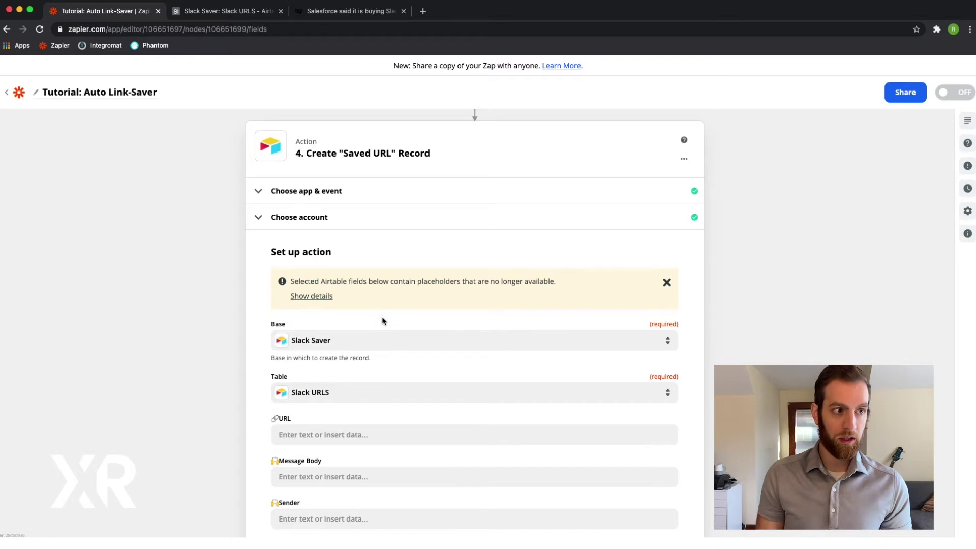
Step: Map the extracted URL (3. Text) into URL and the Slack message text (1. Text) into Message Body
{"action": "scroll", "coordinate": [382, 320], "scroll_direction": "down", "scroll_amount": 3}
{"action": "scroll", "coordinate": [382, 320], "scroll_direction": "down", "scroll_amount": 1}
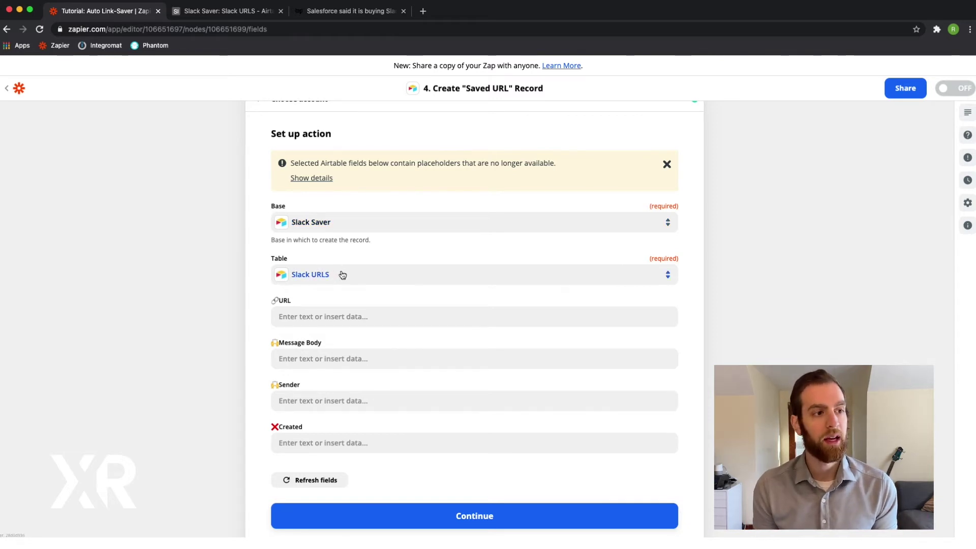
{"action": "left_click", "coordinate": [344, 315]}
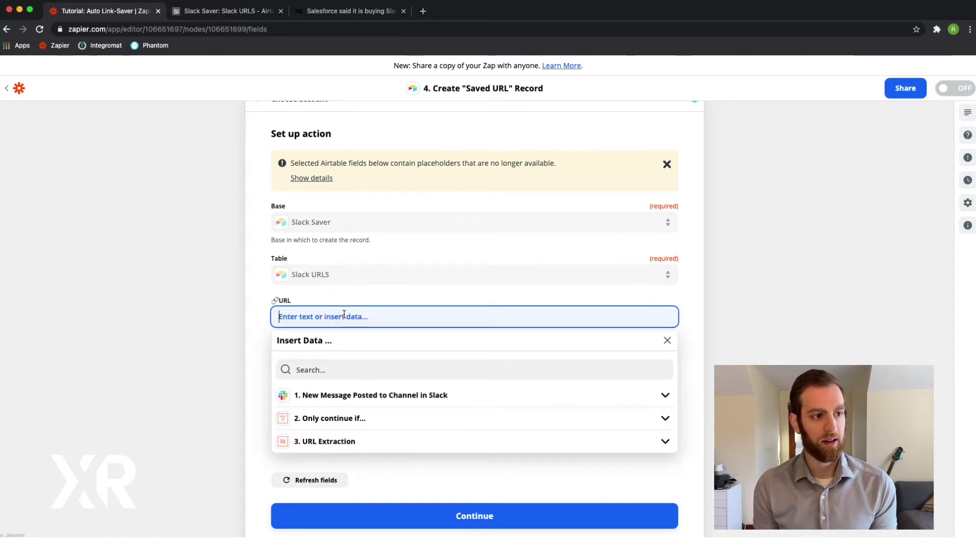
{"action": "left_click", "coordinate": [356, 415]}
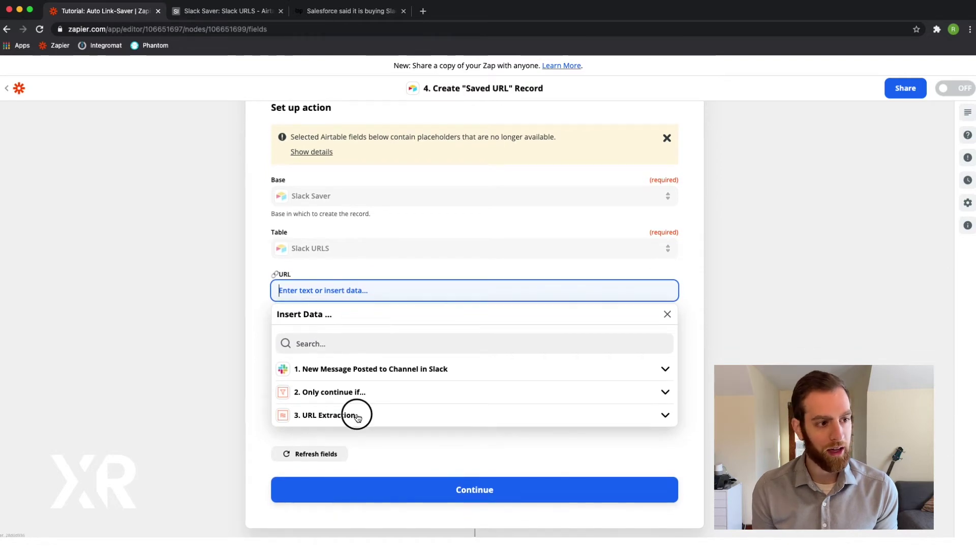
{"action": "left_click", "coordinate": [379, 426]}
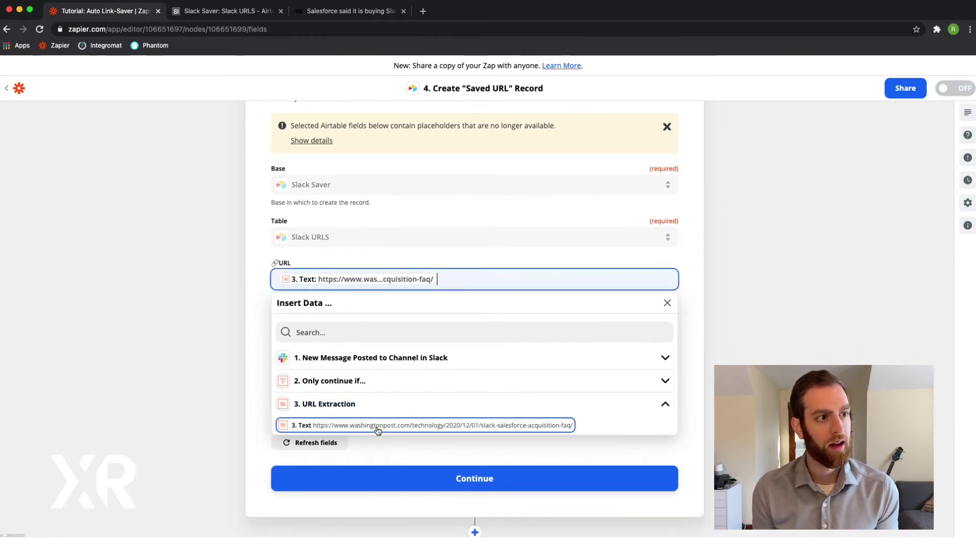
{"action": "left_click", "coordinate": [249, 279]}
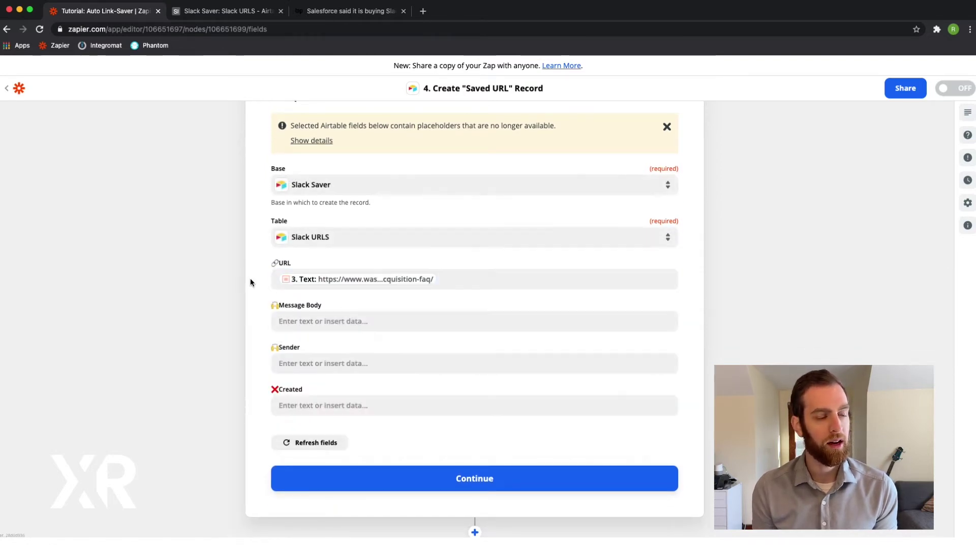
{"action": "left_click", "coordinate": [336, 325]}
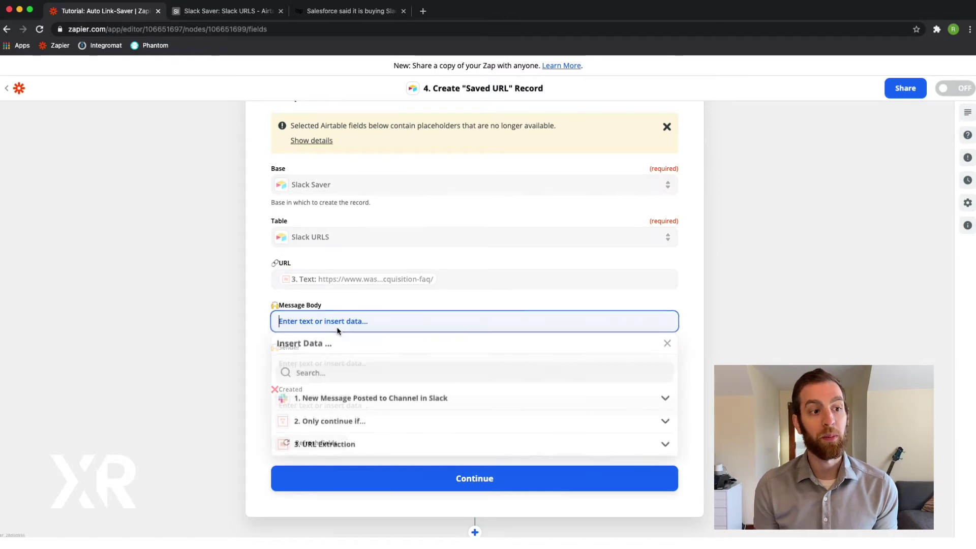
{"action": "left_click", "coordinate": [374, 401]}
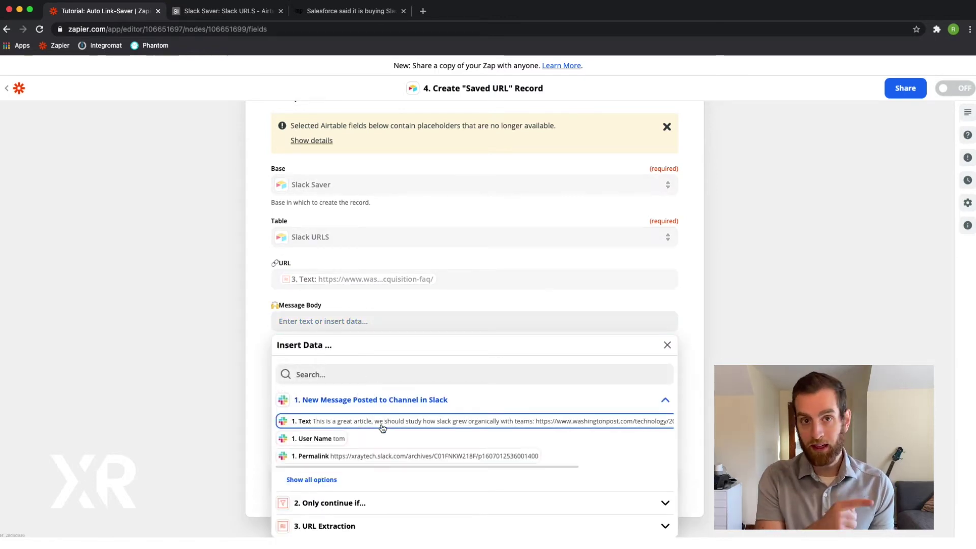
{"action": "left_click", "coordinate": [381, 421]}
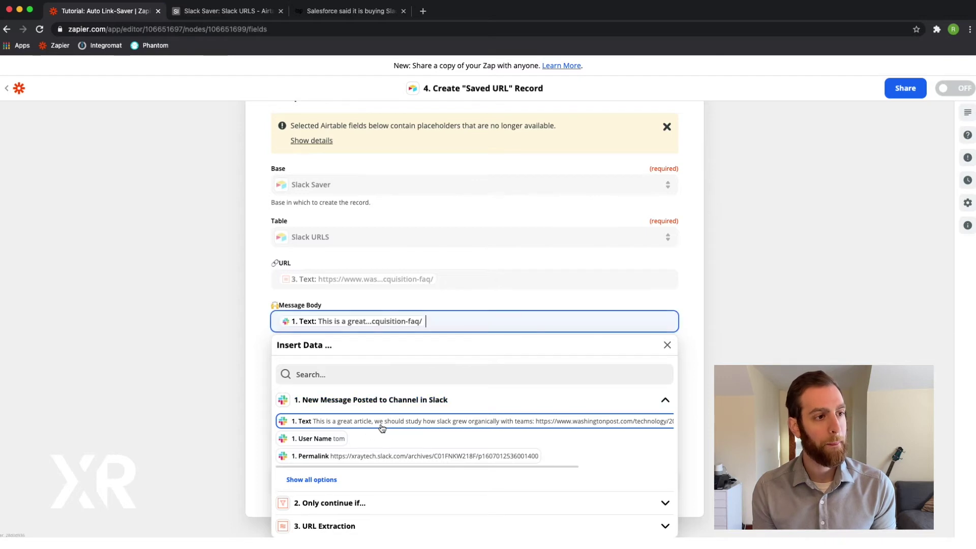
{"action": "left_click", "coordinate": [265, 364]}
Step: Map the Slack User Name into Sender and leave Created empty, then view the Airtable table
{"action": "left_click", "coordinate": [287, 362]}
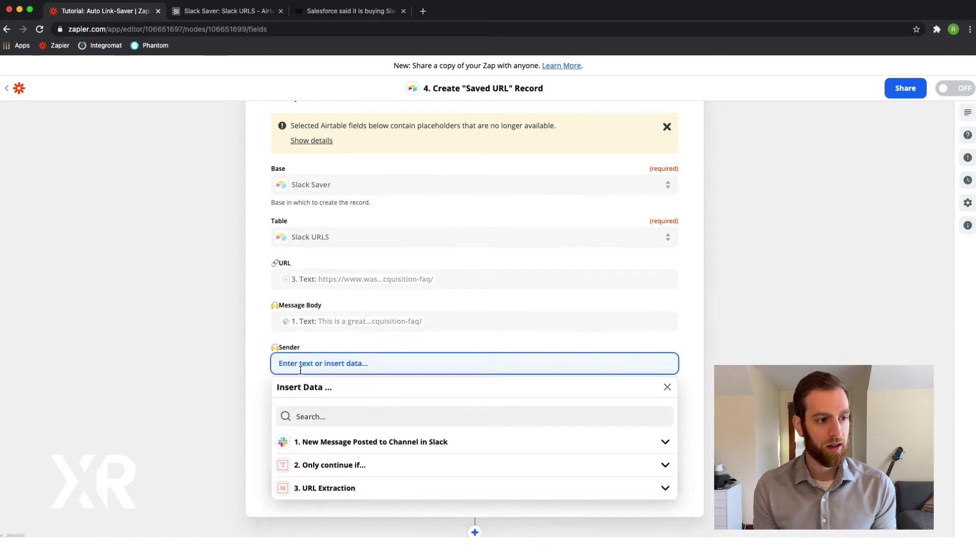
{"action": "left_click", "coordinate": [337, 445]}
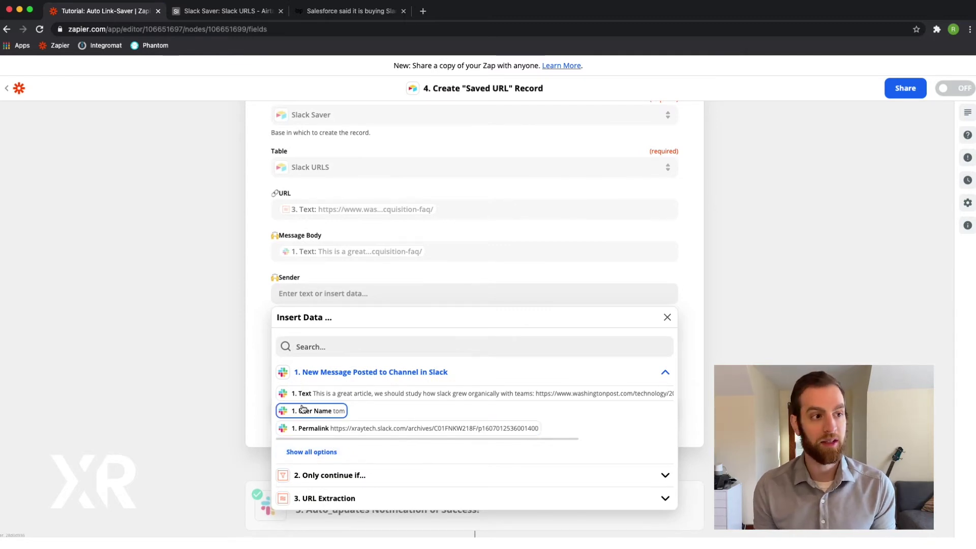
{"action": "left_click", "coordinate": [302, 409]}
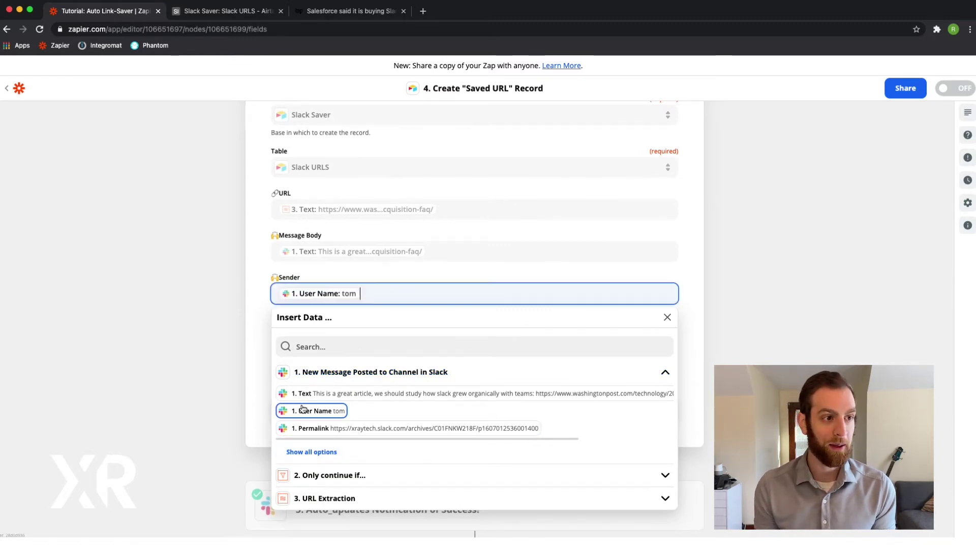
{"action": "left_click", "coordinate": [261, 276]}
{"action": "left_click", "coordinate": [323, 335]}
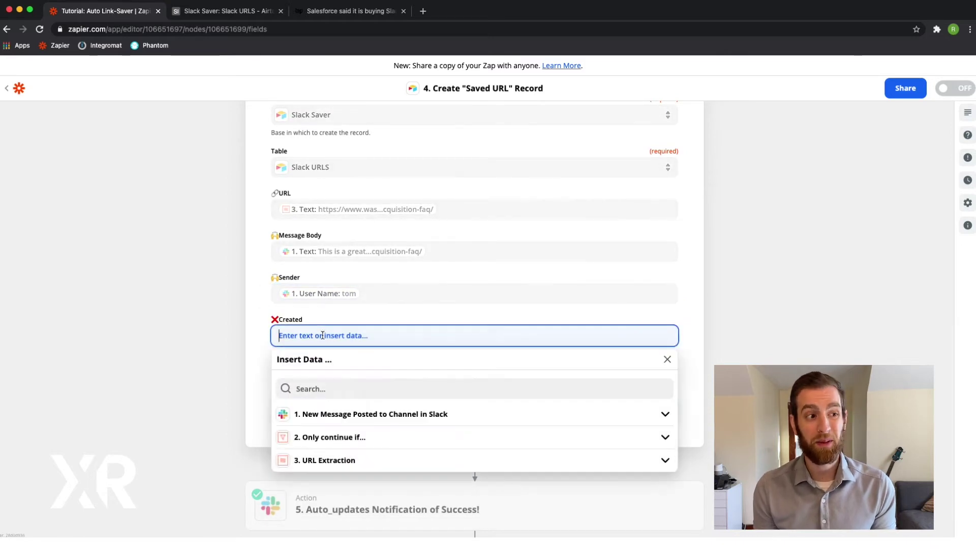
{"action": "left_click", "coordinate": [301, 321]}
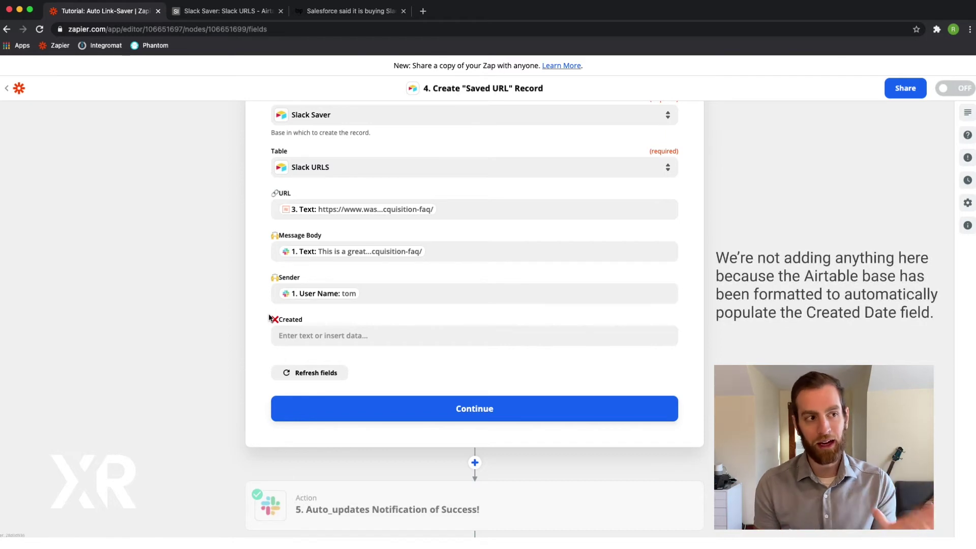
{"action": "scroll", "coordinate": [269, 317], "scroll_direction": "up", "scroll_amount": 1}
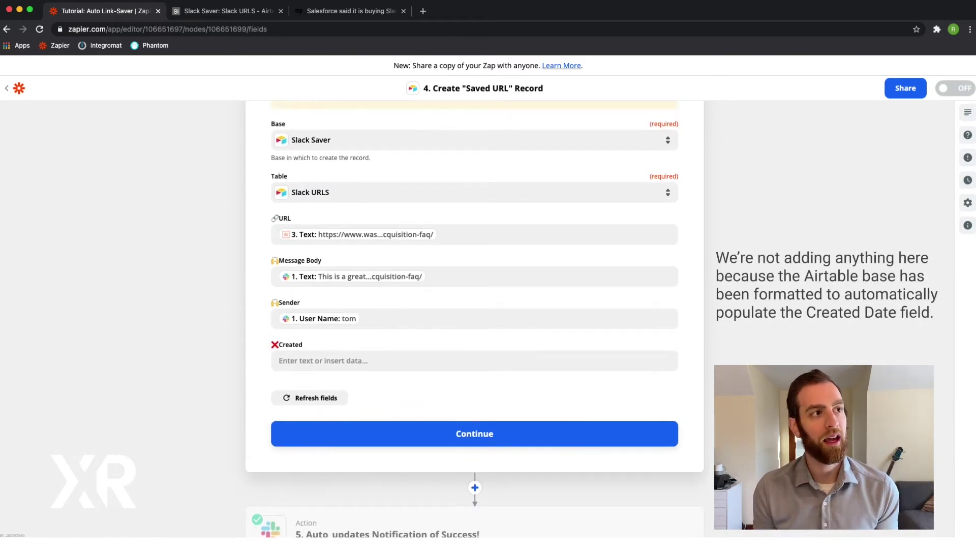
{"action": "left_click", "coordinate": [232, 12]}
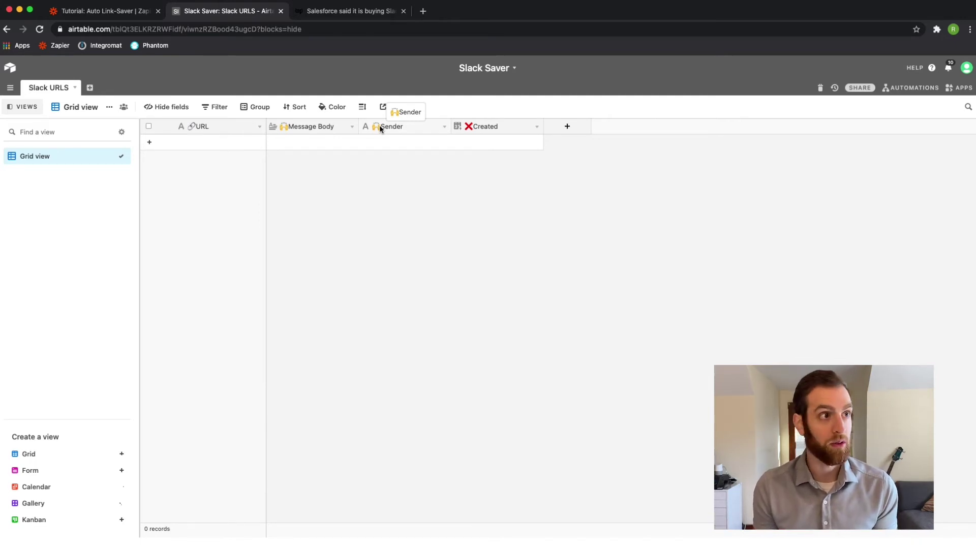
Step: After comparing the Slack URLS columns, return to the Zapier step's mapped URL, Message Body and Sender fields
{"action": "left_click", "coordinate": [141, 11]}
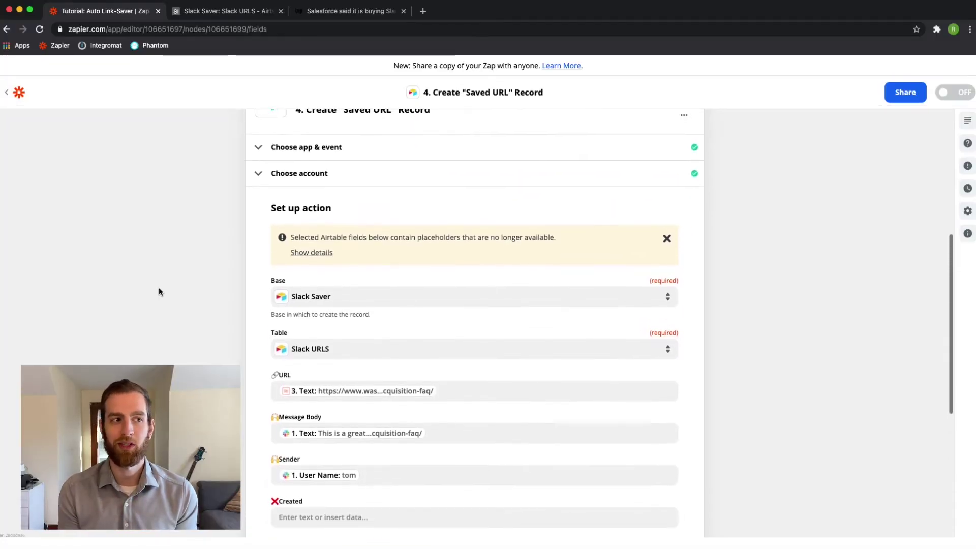
{"action": "scroll", "coordinate": [158, 287], "scroll_direction": "down", "scroll_amount": 3}
{"action": "scroll", "coordinate": [159, 290], "scroll_direction": "down", "scroll_amount": 1}
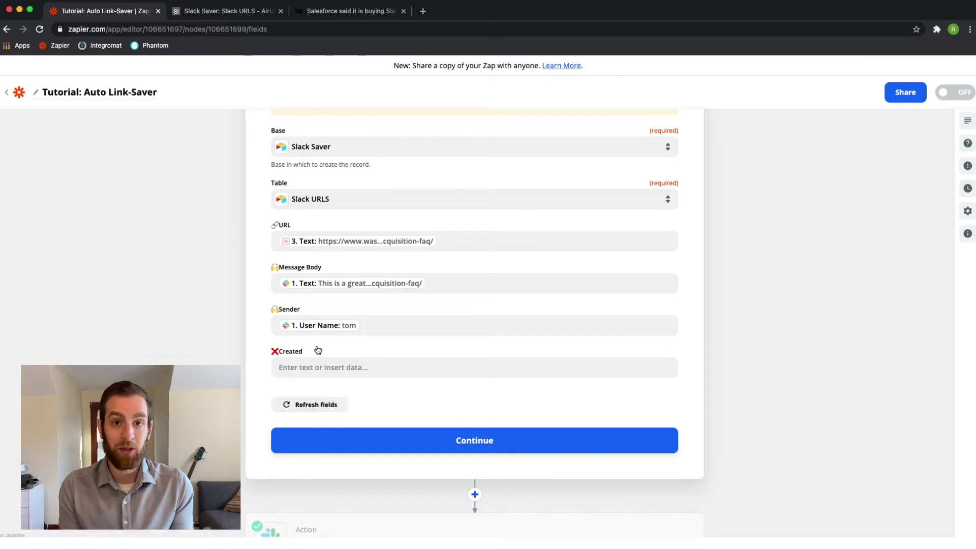
{"action": "scroll", "coordinate": [315, 347], "scroll_direction": "down", "scroll_amount": 2}
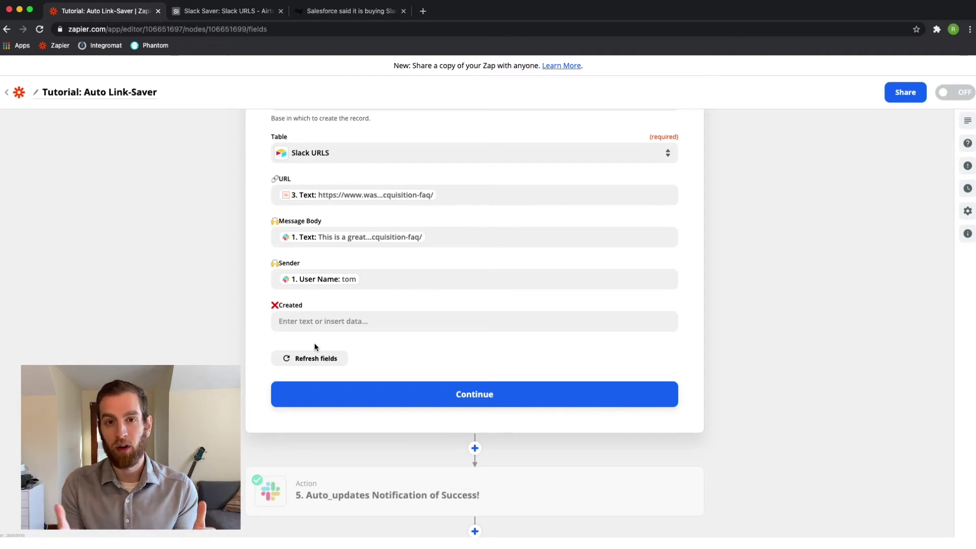
{"action": "scroll", "coordinate": [314, 347], "scroll_direction": "down", "scroll_amount": 1}
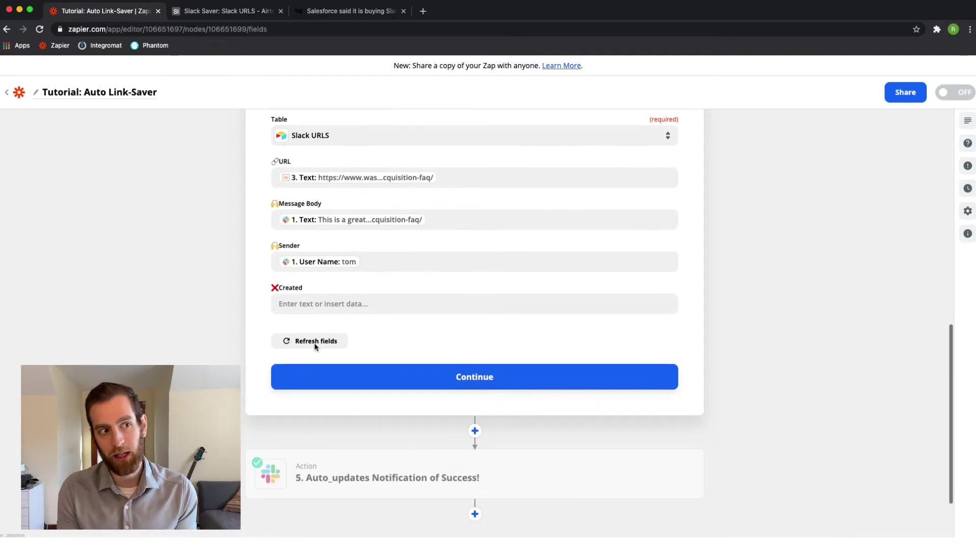
{"action": "scroll", "coordinate": [422, 358], "scroll_direction": "up", "scroll_amount": 4}
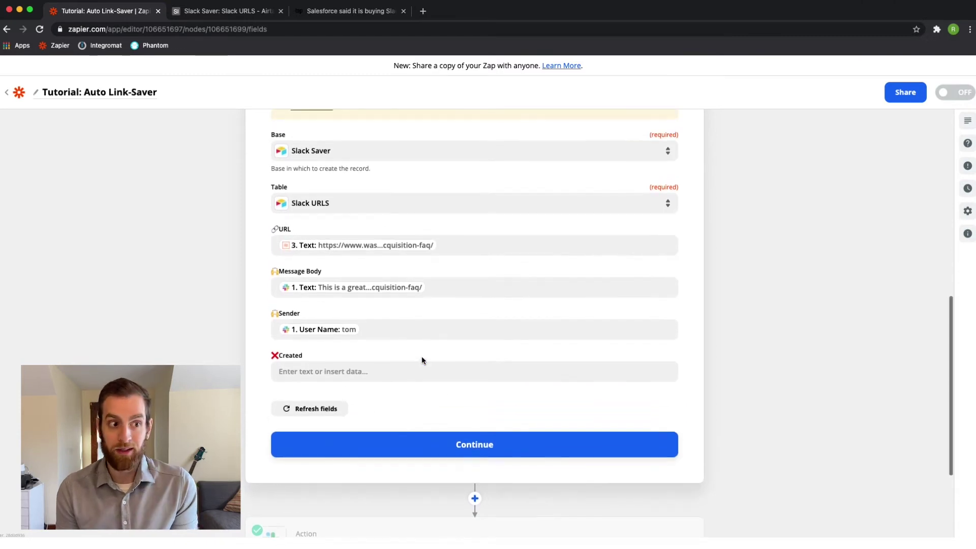
Step: Save the field mapping and test the step, sending a record to Airtable's Slack URLS table
{"action": "left_click", "coordinate": [447, 446]}
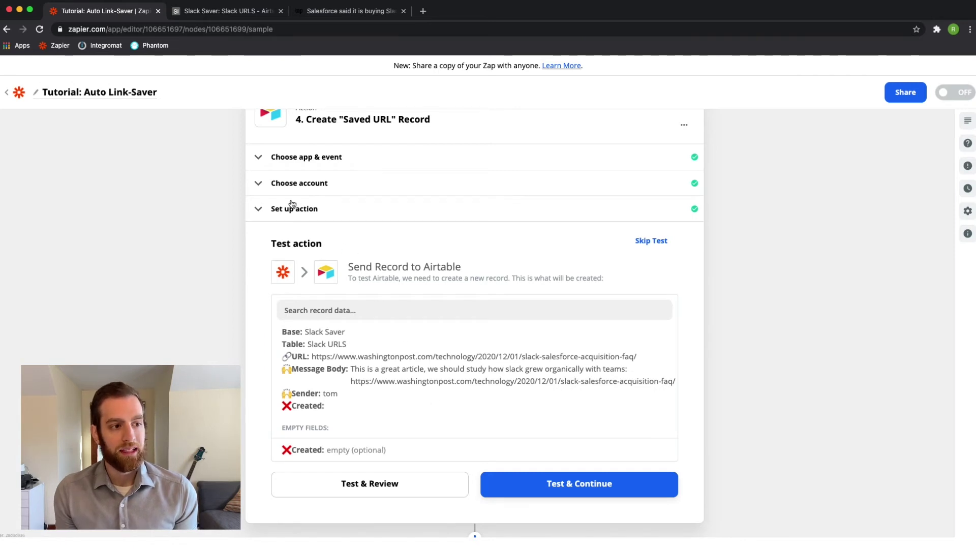
{"action": "left_click", "coordinate": [423, 491]}
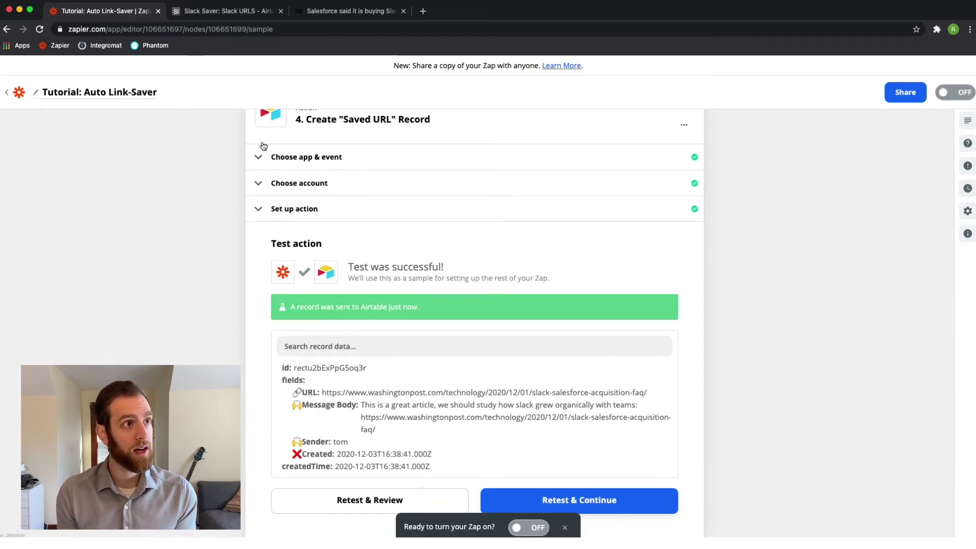
{"action": "left_click", "coordinate": [222, 14]}
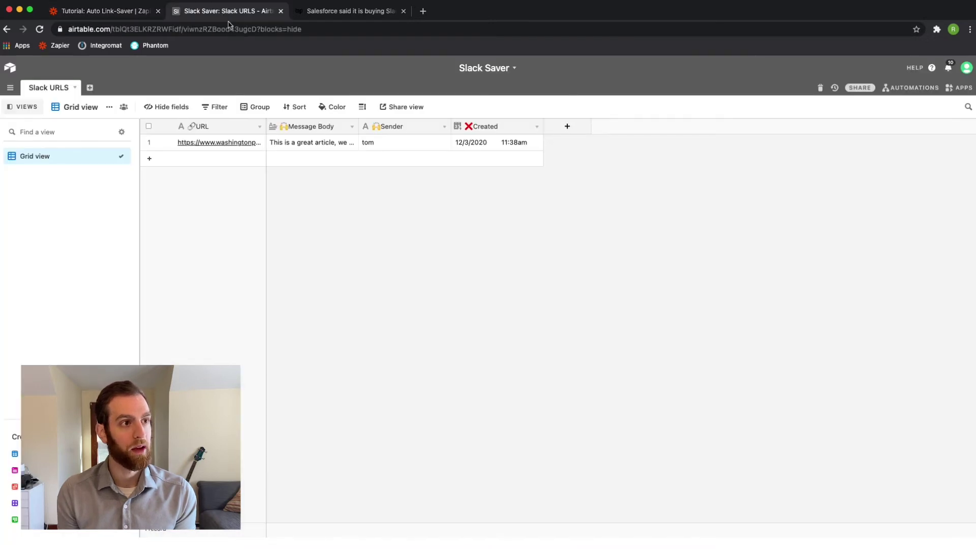
Step: Widen the URL and Message Body columns and set the row height to Medium
{"action": "left_click_drag", "start_coordinate": [265, 123], "coordinate": [379, 122]}
{"action": "left_click", "coordinate": [362, 108]}
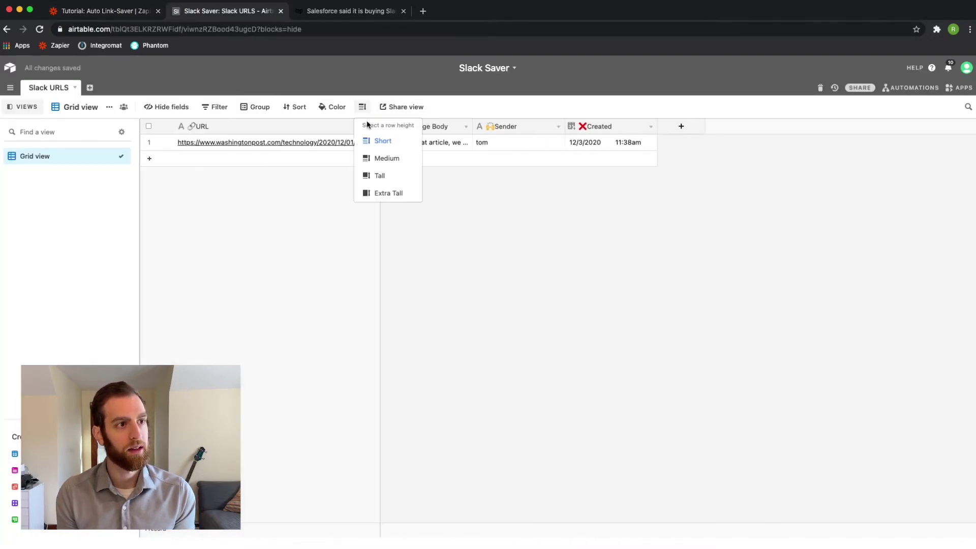
{"action": "left_click", "coordinate": [386, 159]}
{"action": "left_click", "coordinate": [520, 214]}
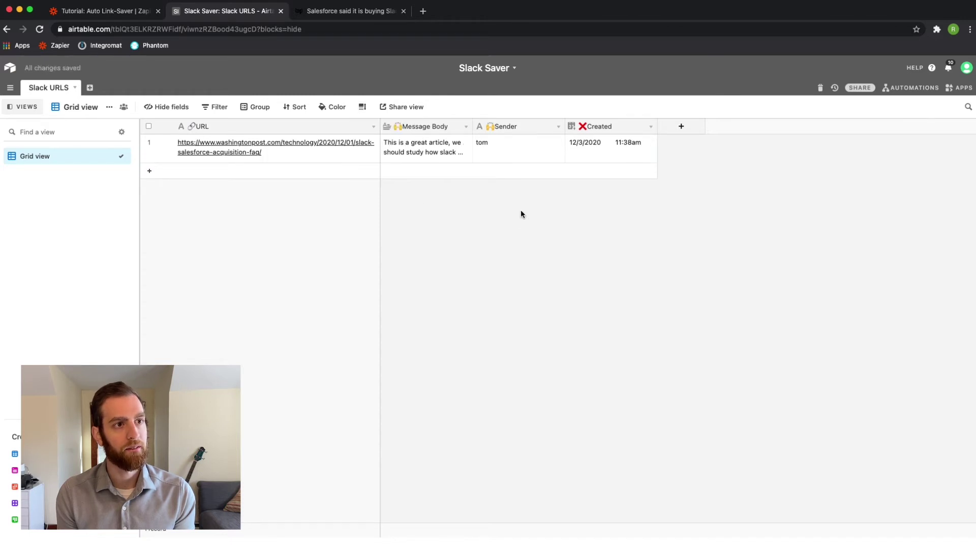
{"action": "left_click_drag", "start_coordinate": [472, 126], "coordinate": [548, 125]}
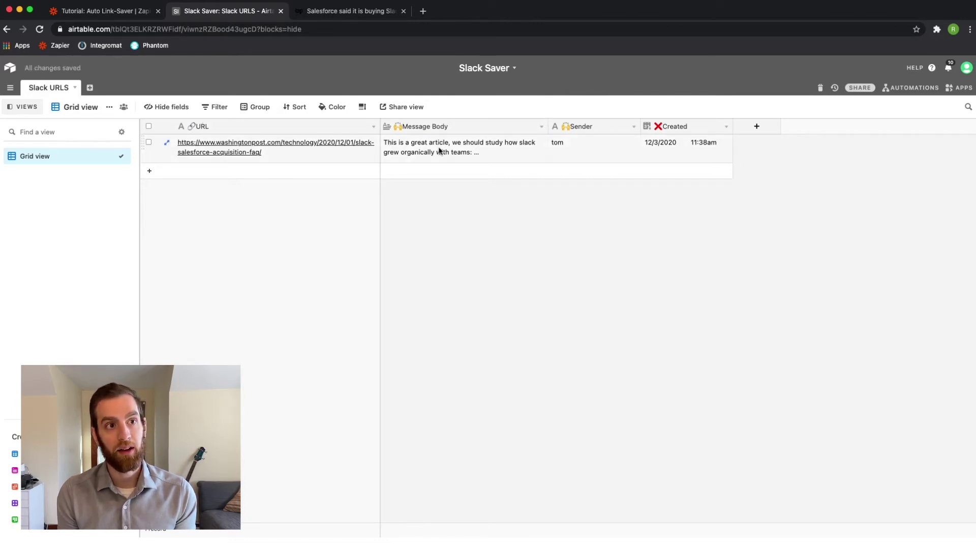
Step: Rename the Created field to Created Time
{"action": "double_click", "coordinate": [682, 126]}
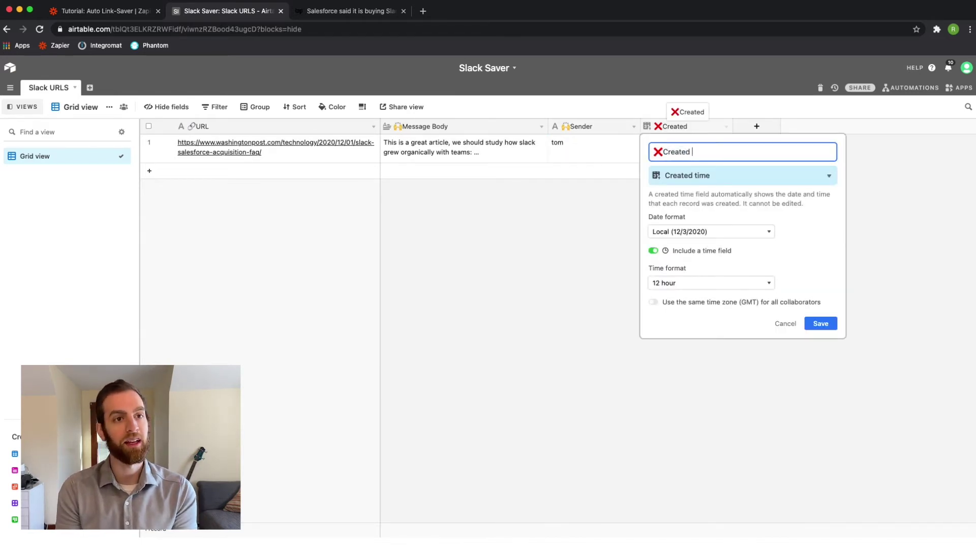
{"action": "type", "text": "Time"}
{"action": "key", "text": "Return"}
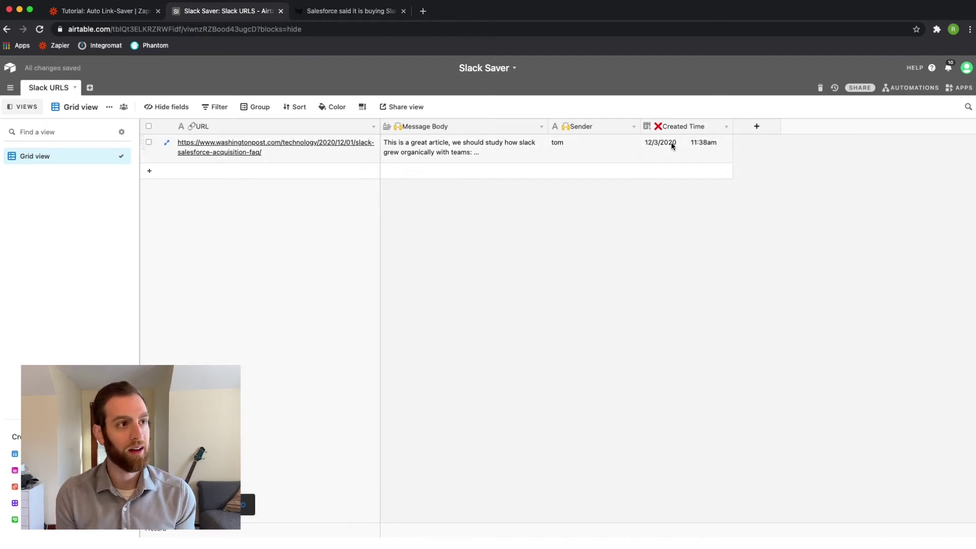
Step: Open step 5, the Slack Auto_updates notification action, then bring the Slack app forward
{"action": "left_click", "coordinate": [106, 11]}
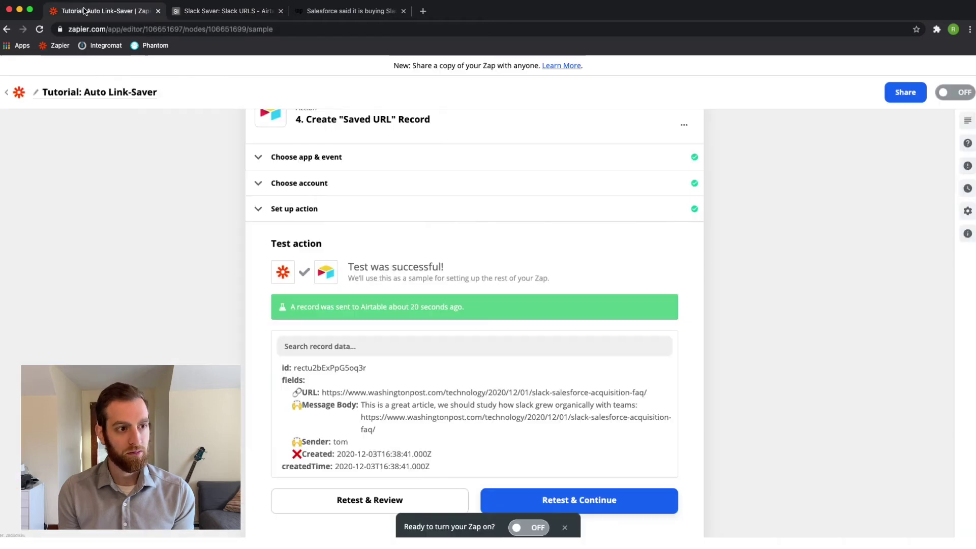
{"action": "scroll", "coordinate": [385, 331], "scroll_direction": "down", "scroll_amount": 3}
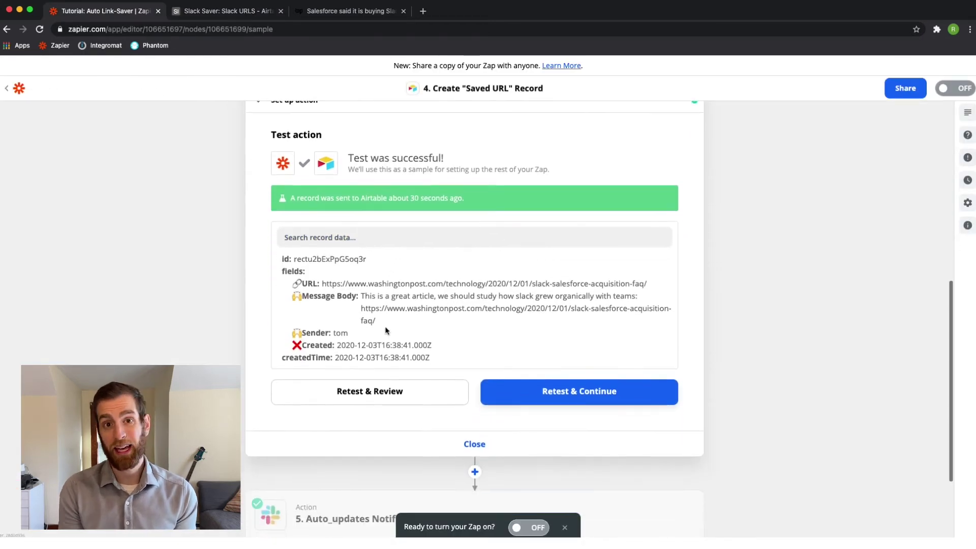
{"action": "scroll", "coordinate": [385, 330], "scroll_direction": "down", "scroll_amount": 2}
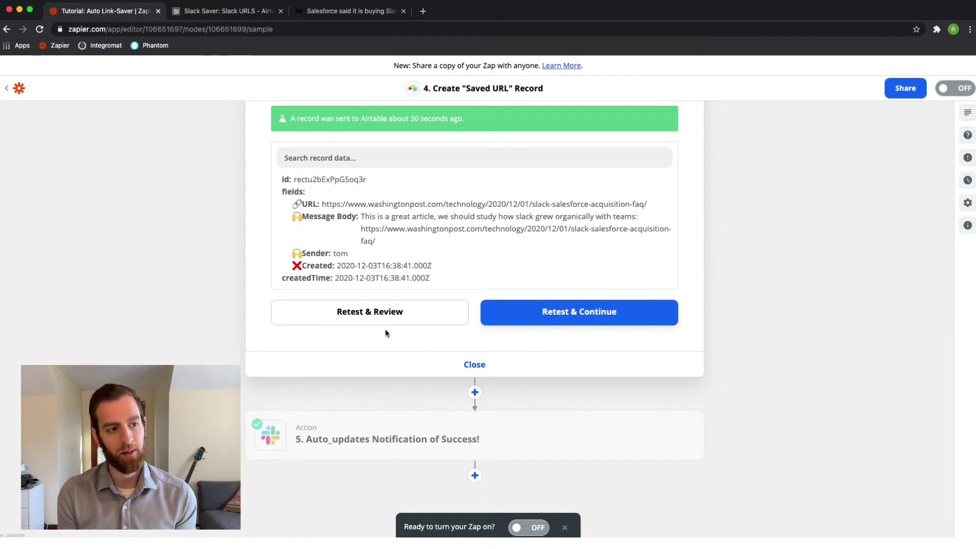
{"action": "left_click", "coordinate": [410, 428]}
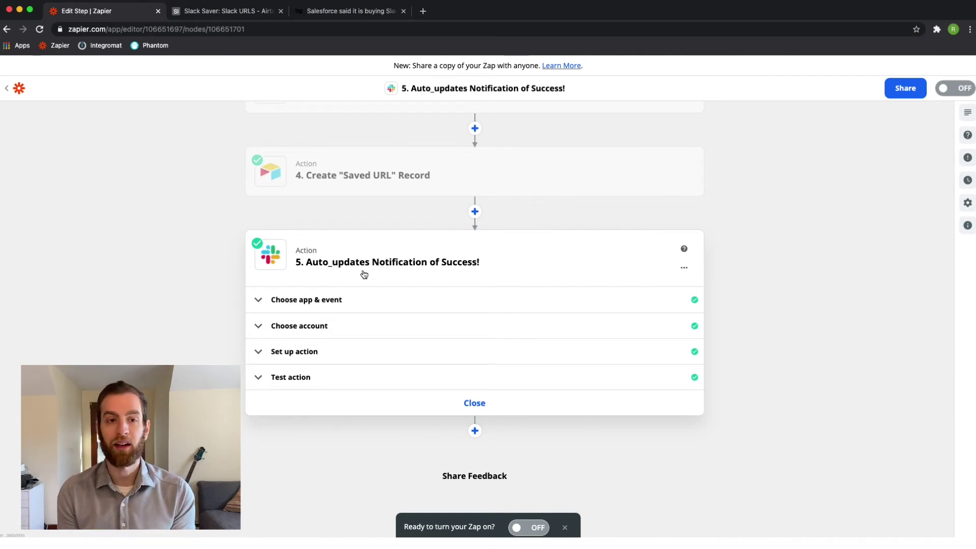
{"action": "key", "text": "super+Tab"}
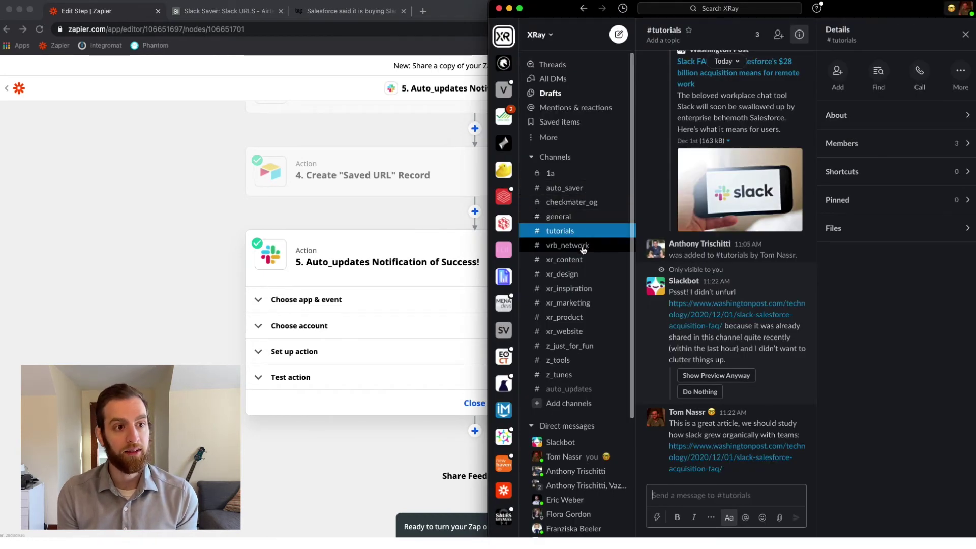
Step: Browse the #auto_updates channel's bot notifications with the Details panel closed, then return to Zapier
{"action": "left_click", "coordinate": [578, 393]}
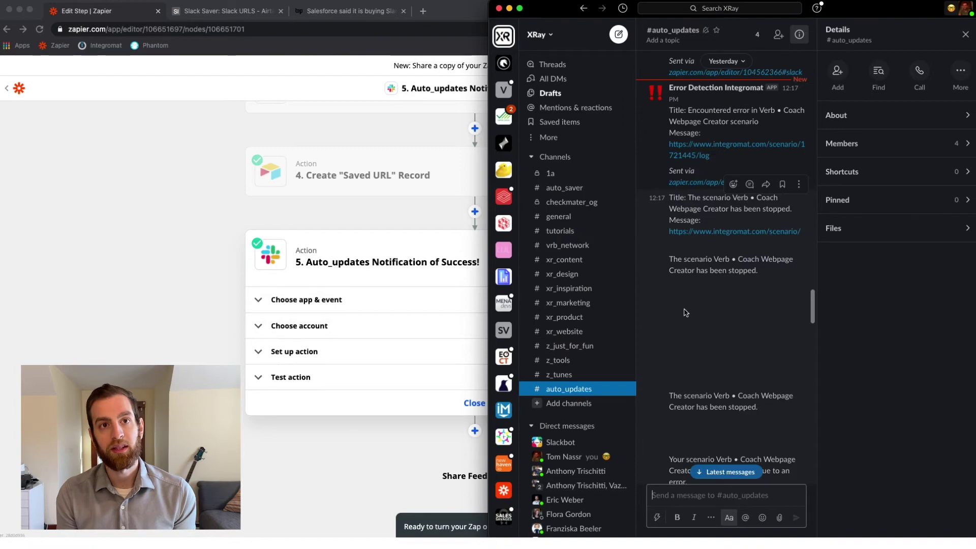
{"action": "left_click", "coordinate": [965, 34]}
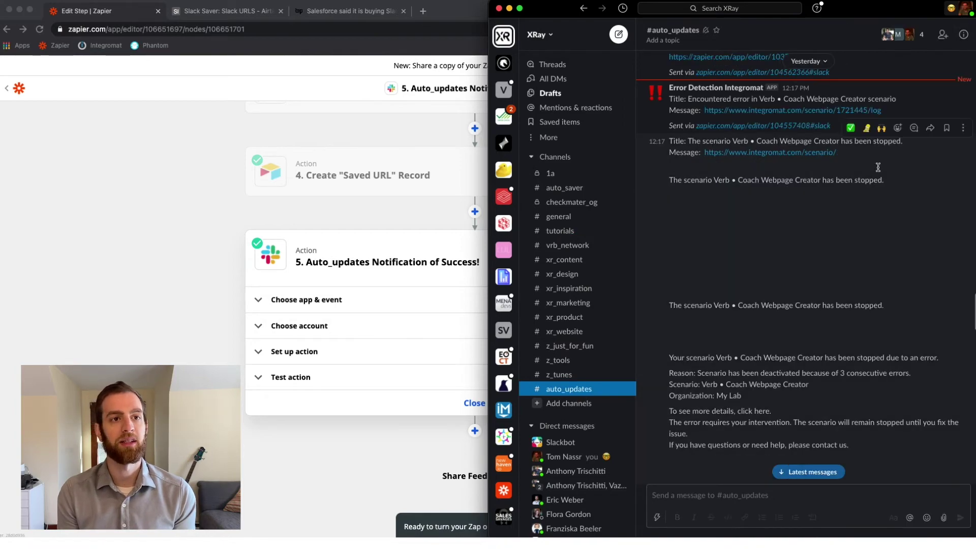
{"action": "scroll", "coordinate": [845, 221], "scroll_direction": "down", "scroll_amount": 3}
{"action": "scroll", "coordinate": [845, 222], "scroll_direction": "up", "scroll_amount": 10}
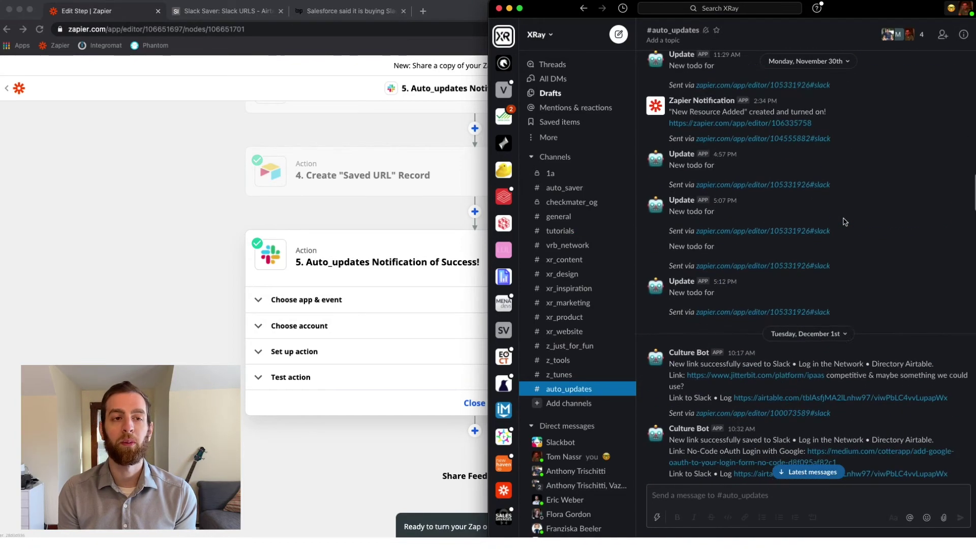
{"action": "scroll", "coordinate": [845, 221], "scroll_direction": "up", "scroll_amount": 10}
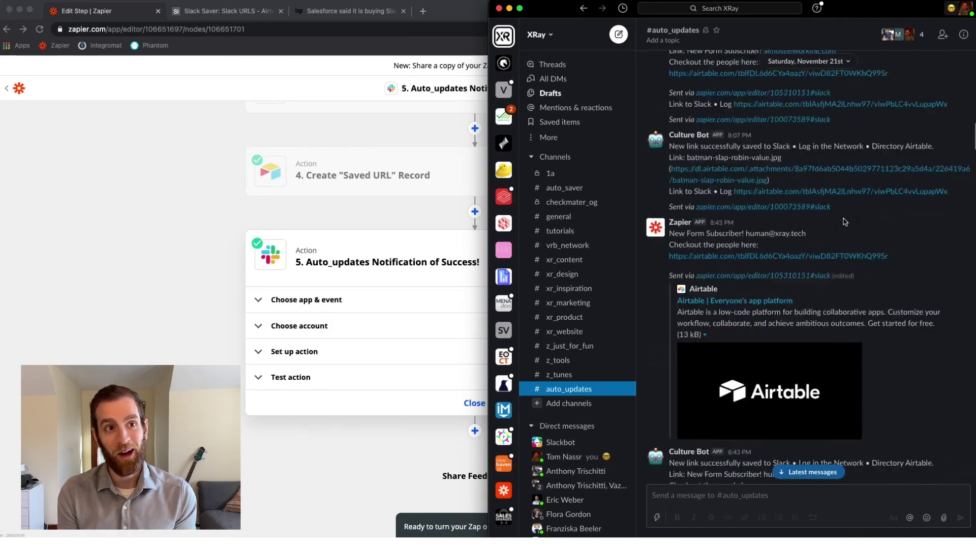
{"action": "scroll", "coordinate": [844, 222], "scroll_direction": "up", "scroll_amount": 10}
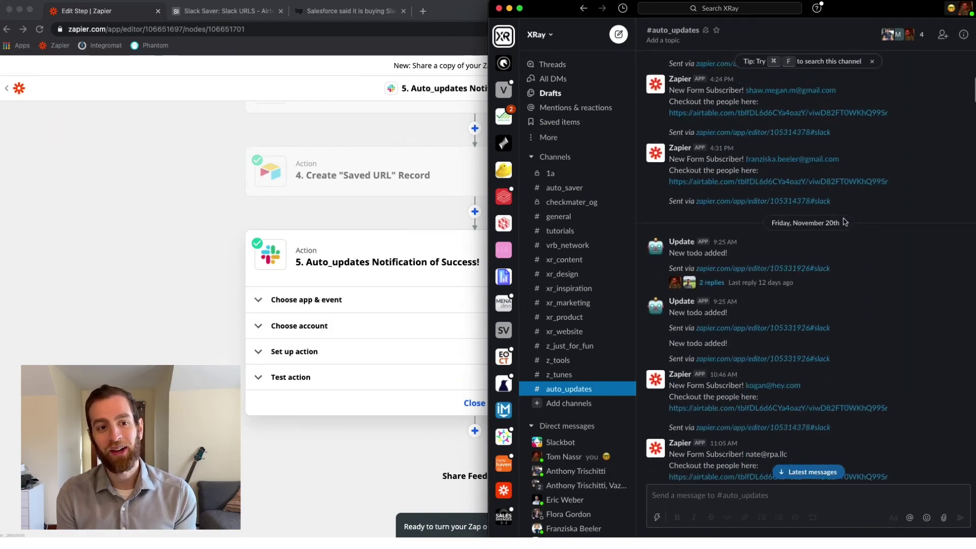
{"action": "scroll", "coordinate": [781, 231], "scroll_direction": "down", "scroll_amount": 10}
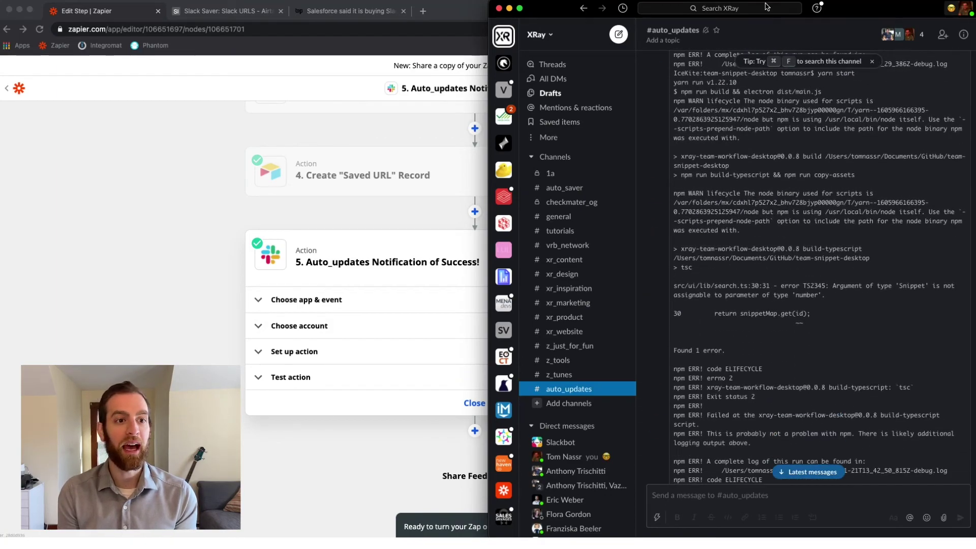
{"action": "scroll", "coordinate": [782, 232], "scroll_direction": "down", "scroll_amount": 2}
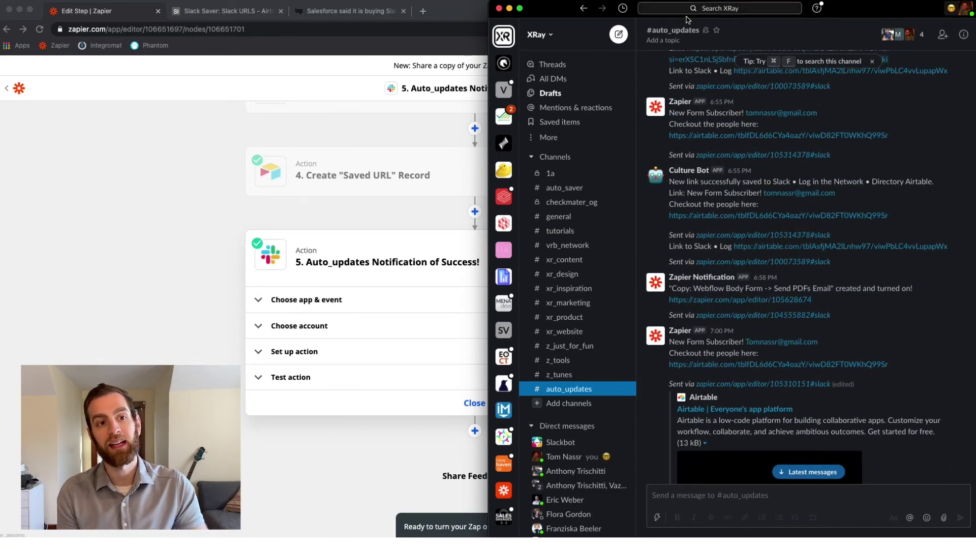
{"action": "scroll", "coordinate": [728, 245], "scroll_direction": "down", "scroll_amount": 5}
{"action": "scroll", "coordinate": [729, 246], "scroll_direction": "down", "scroll_amount": 15}
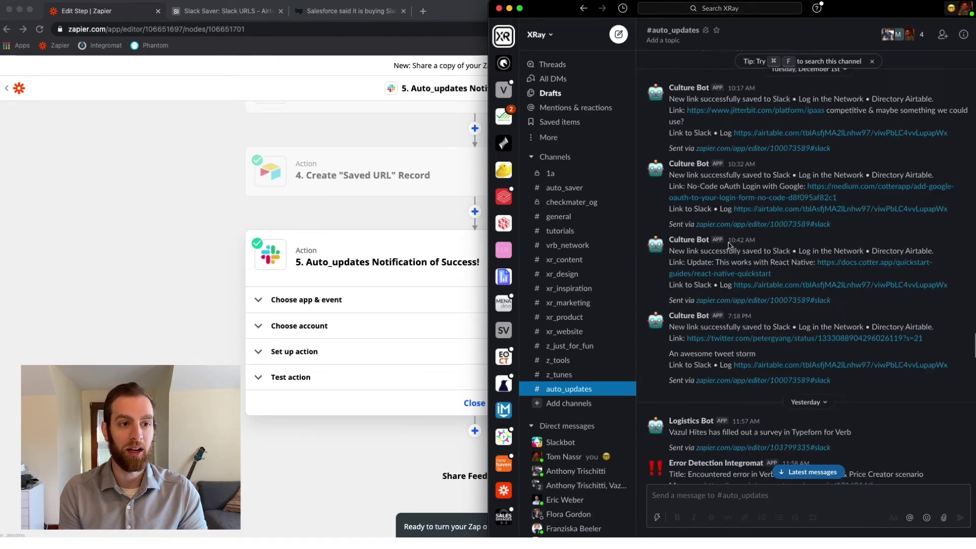
{"action": "scroll", "coordinate": [729, 246], "scroll_direction": "down", "scroll_amount": 15}
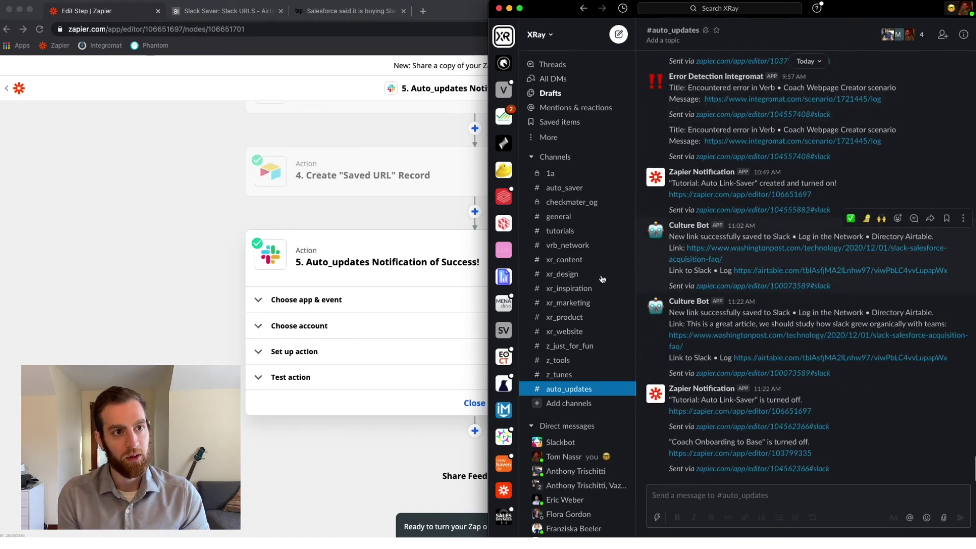
{"action": "left_click", "coordinate": [410, 220]}
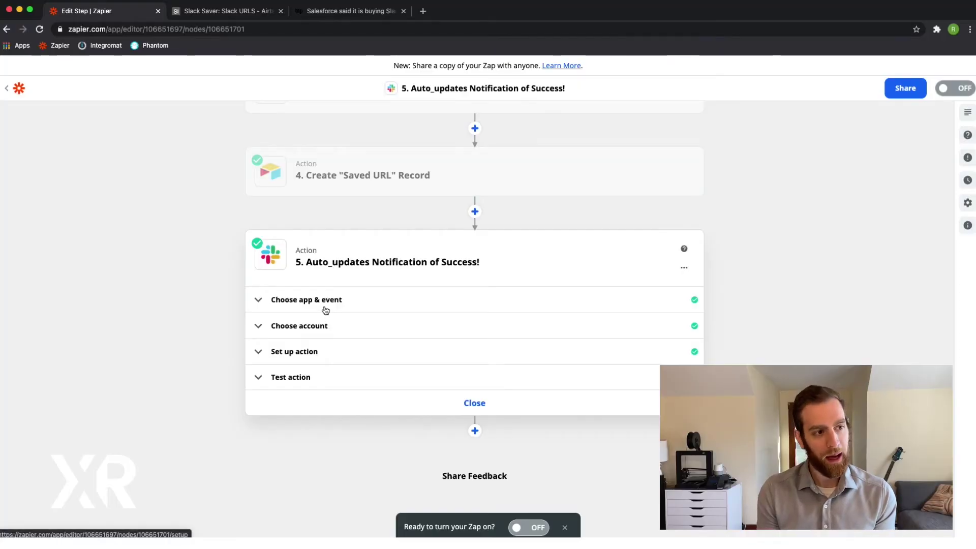
{"action": "left_click", "coordinate": [324, 306]}
Step: Choose Send Channel Message as the Slack action event for step 5
{"action": "scroll", "coordinate": [324, 306], "scroll_direction": "down", "scroll_amount": 3}
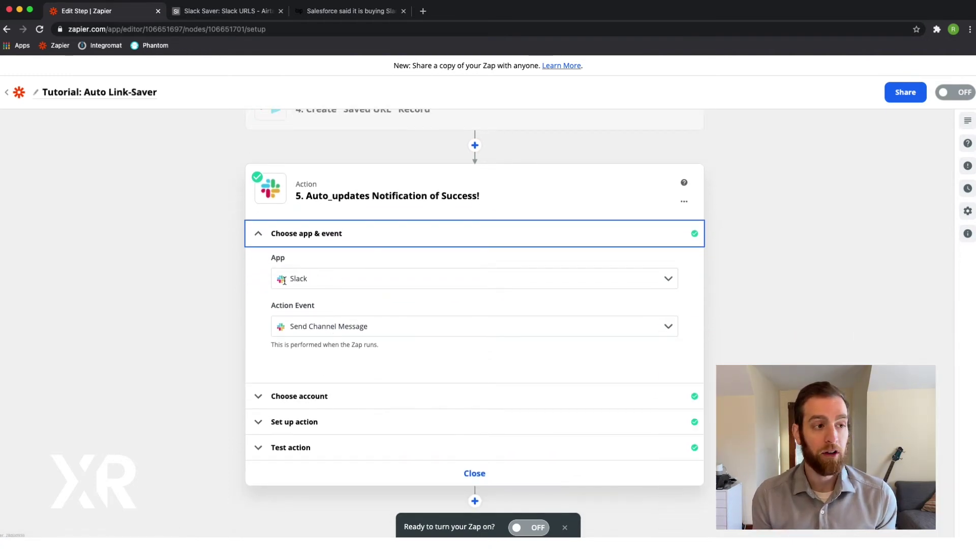
{"action": "scroll", "coordinate": [314, 271], "scroll_direction": "down", "scroll_amount": 2}
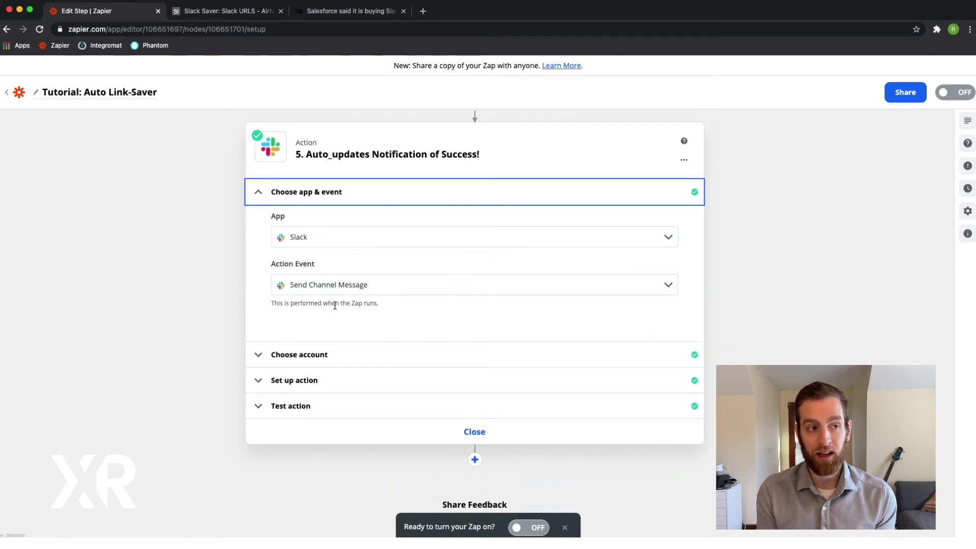
{"action": "left_click", "coordinate": [322, 288]}
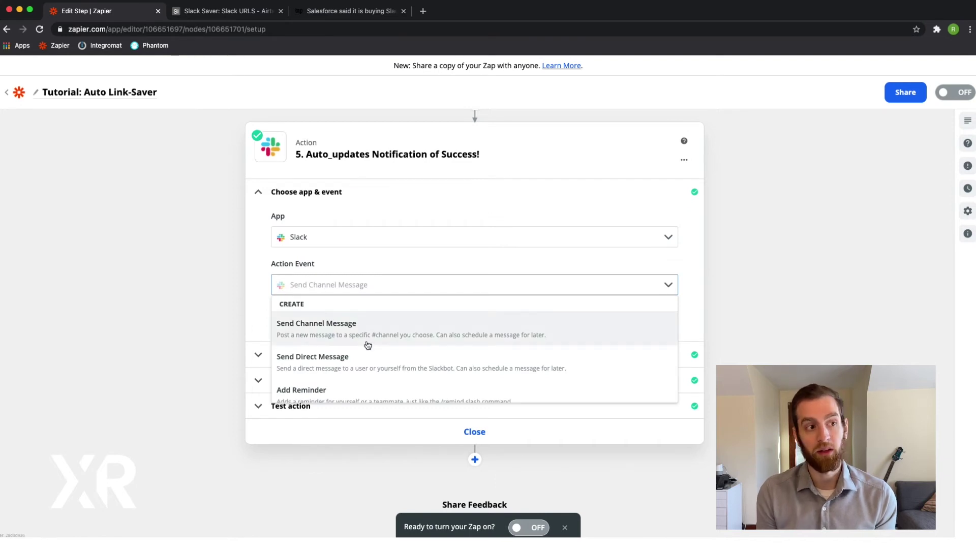
{"action": "scroll", "coordinate": [367, 345], "scroll_direction": "down", "scroll_amount": 2}
{"action": "scroll", "coordinate": [366, 344], "scroll_direction": "up", "scroll_amount": 2}
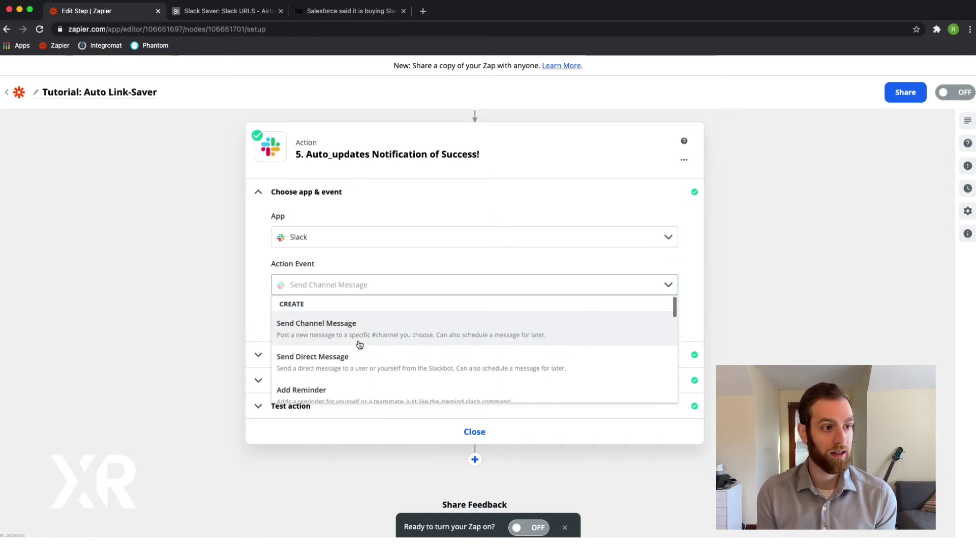
{"action": "scroll", "coordinate": [352, 370], "scroll_direction": "down", "scroll_amount": 5}
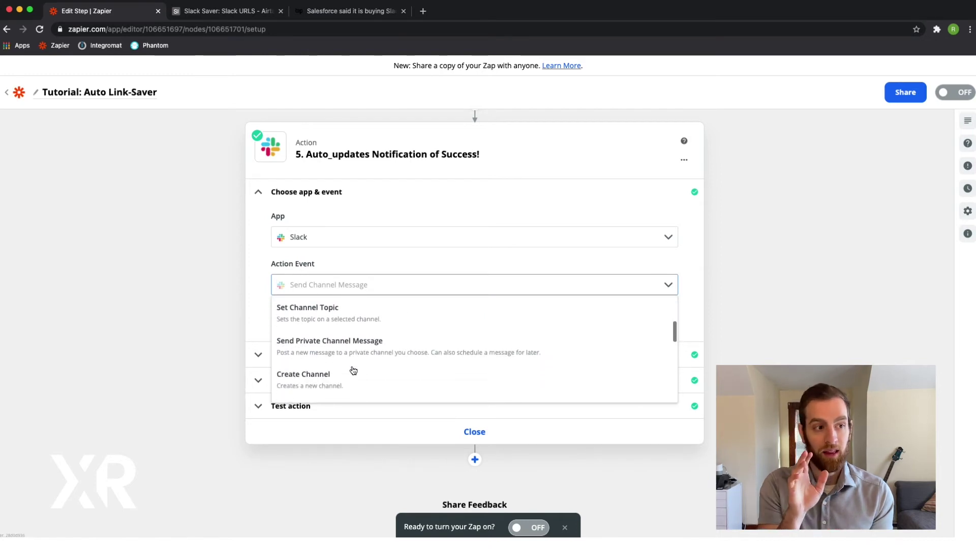
{"action": "scroll", "coordinate": [354, 370], "scroll_direction": "down", "scroll_amount": 10}
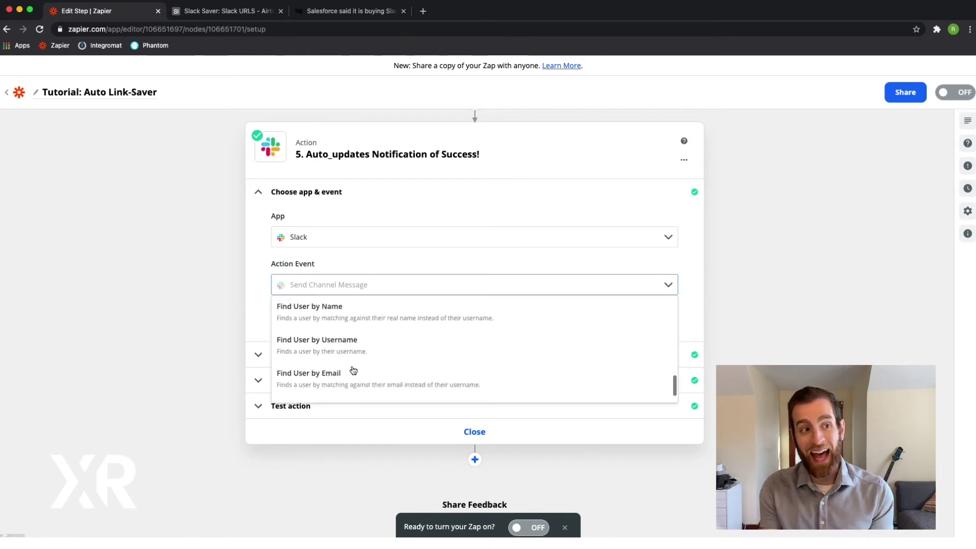
{"action": "scroll", "coordinate": [353, 370], "scroll_direction": "down", "scroll_amount": 2}
{"action": "scroll", "coordinate": [354, 370], "scroll_direction": "down", "scroll_amount": 1}
{"action": "scroll", "coordinate": [353, 370], "scroll_direction": "up", "scroll_amount": 8}
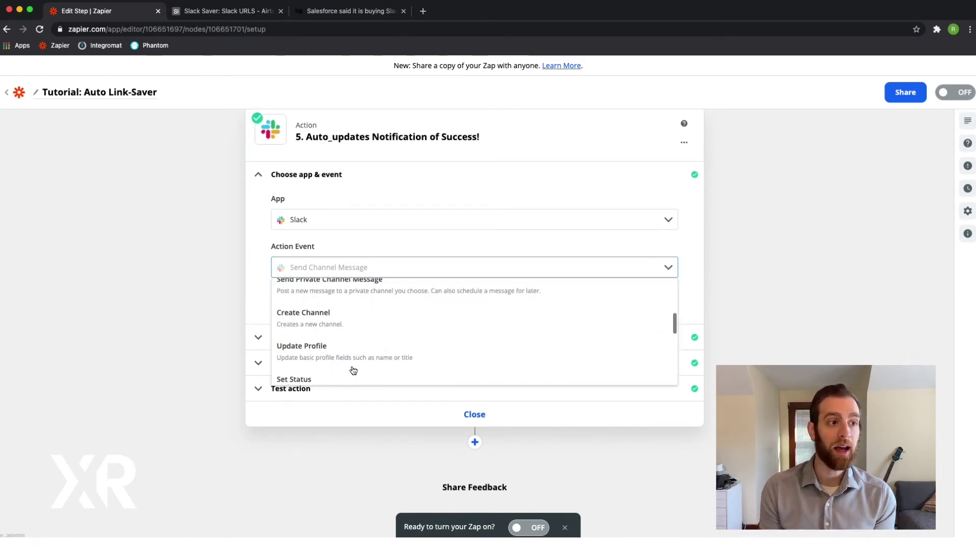
{"action": "scroll", "coordinate": [352, 370], "scroll_direction": "up", "scroll_amount": 5}
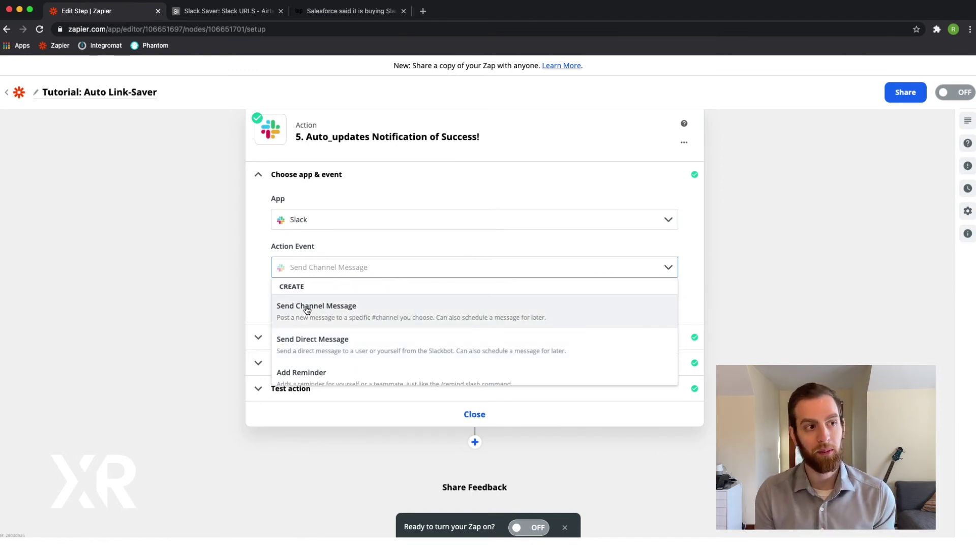
{"action": "left_click", "coordinate": [307, 310]}
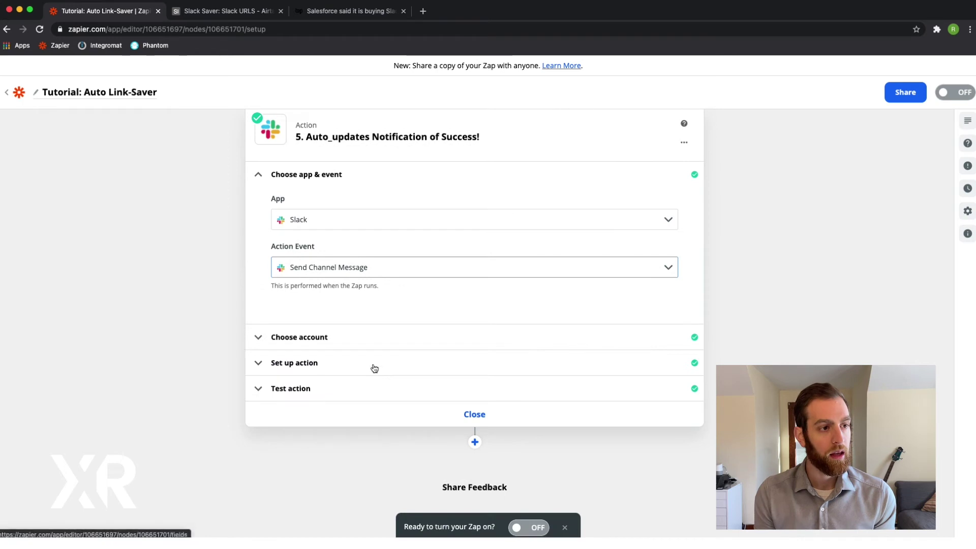
Step: Expand the Slack action setup and clear the existing Message Text
{"action": "left_click", "coordinate": [335, 335]}
{"action": "left_click", "coordinate": [334, 349]}
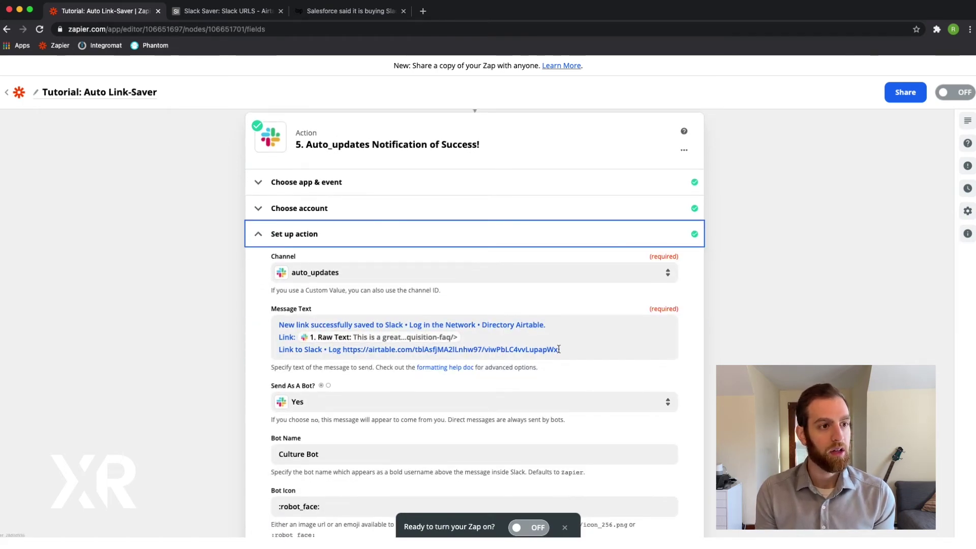
{"action": "left_click", "coordinate": [568, 348]}
{"action": "left_click_drag", "start_coordinate": [568, 348], "coordinate": [244, 317]}
{"action": "key", "text": "BackSpace"}
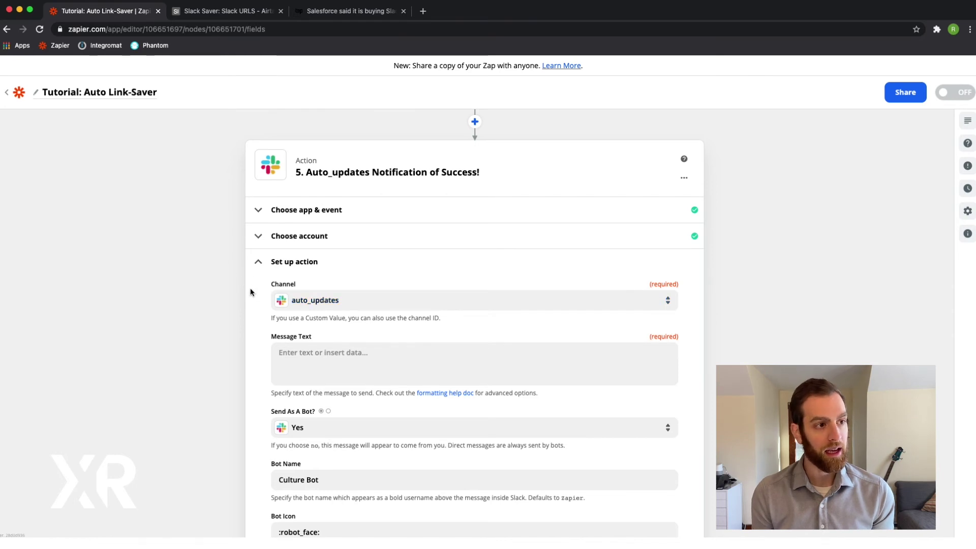
{"action": "scroll", "coordinate": [250, 288], "scroll_direction": "down", "scroll_amount": 1}
{"action": "left_click", "coordinate": [337, 329]}
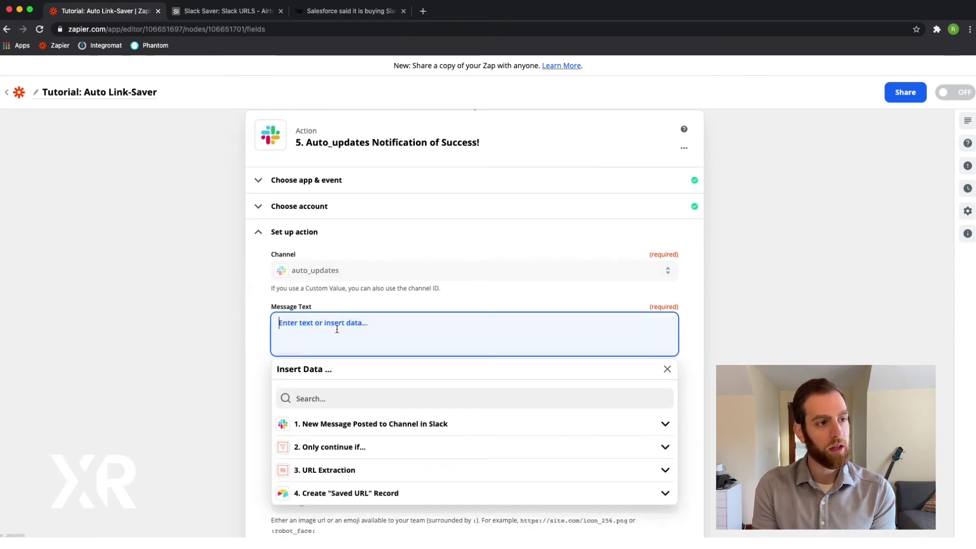
Step: Write 'We just saved a new link into the Slack Saver Base in Airtable' plus the extracted URL
{"action": "type", "text": "We just saved"}
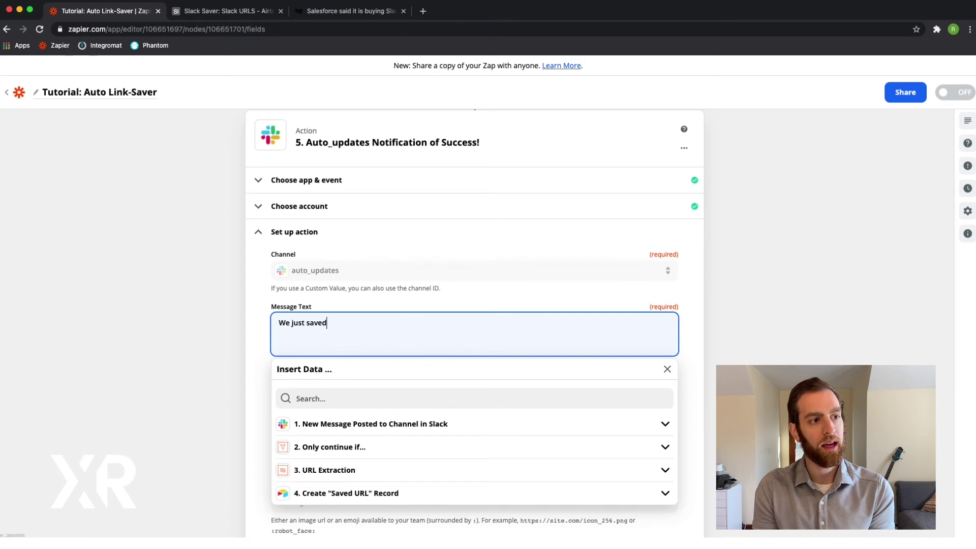
{"action": "type", "text": " a new"}
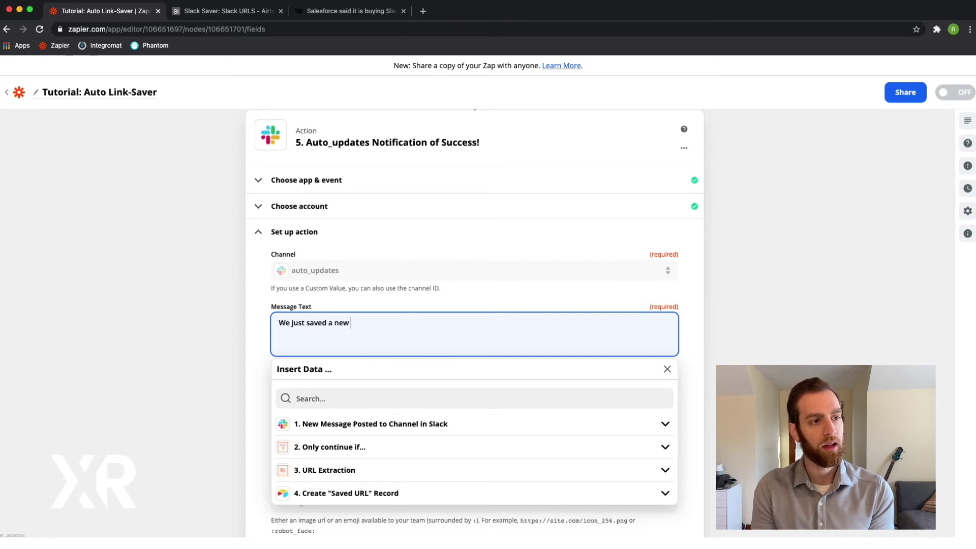
{"action": "type", "text": " link into the"}
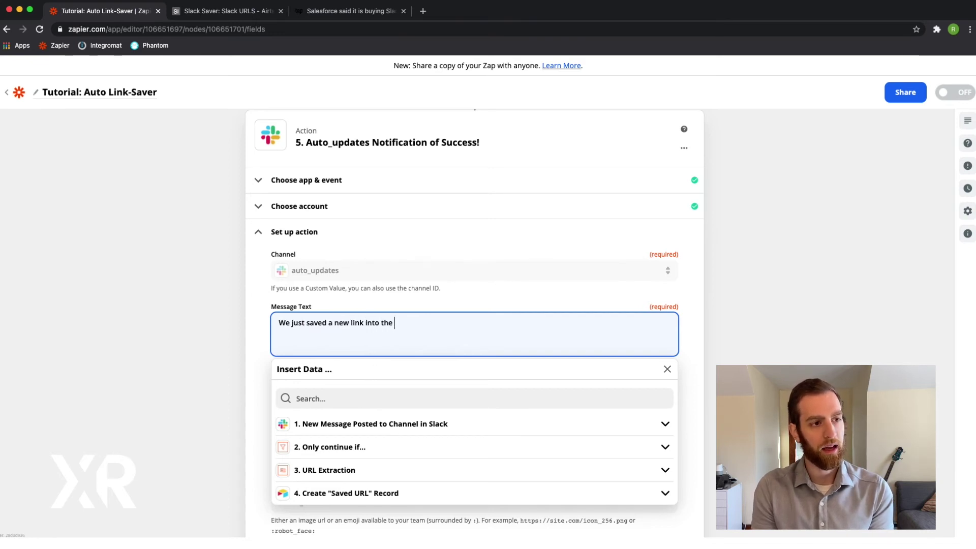
{"action": "type", "text": " Sal"}
{"action": "key", "text": "BackSpace"}
{"action": "key", "text": "BackSpace"}
{"action": "type", "text": "l"}
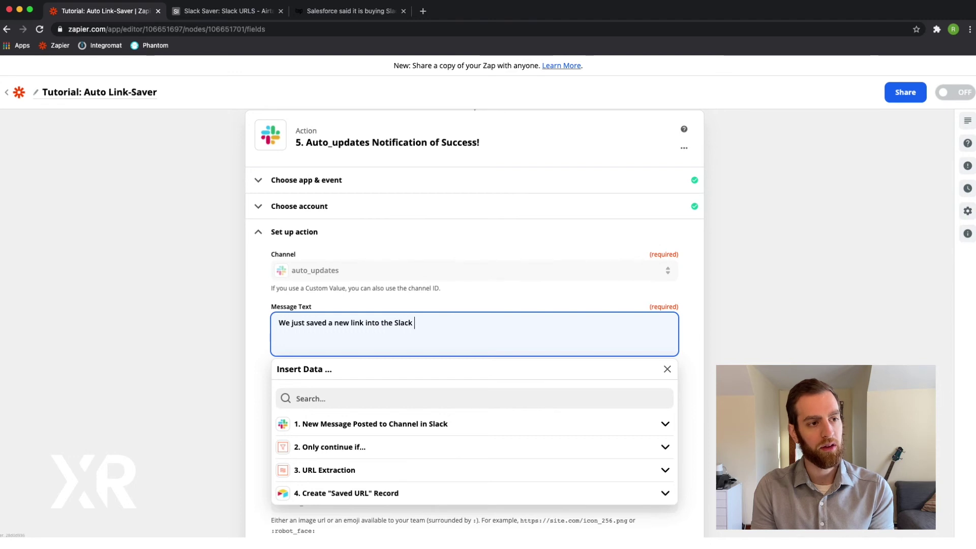
{"action": "type", "text": "ack Saver base"}
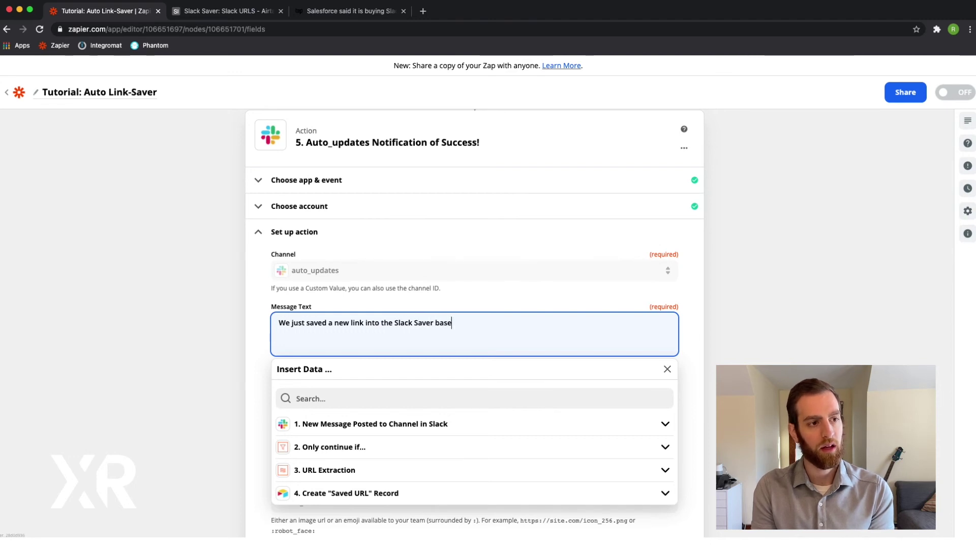
{"action": "key", "text": "BackSpace"}
{"action": "key", "text": "BackSpace"}
{"action": "type", "text": "ase in A"}
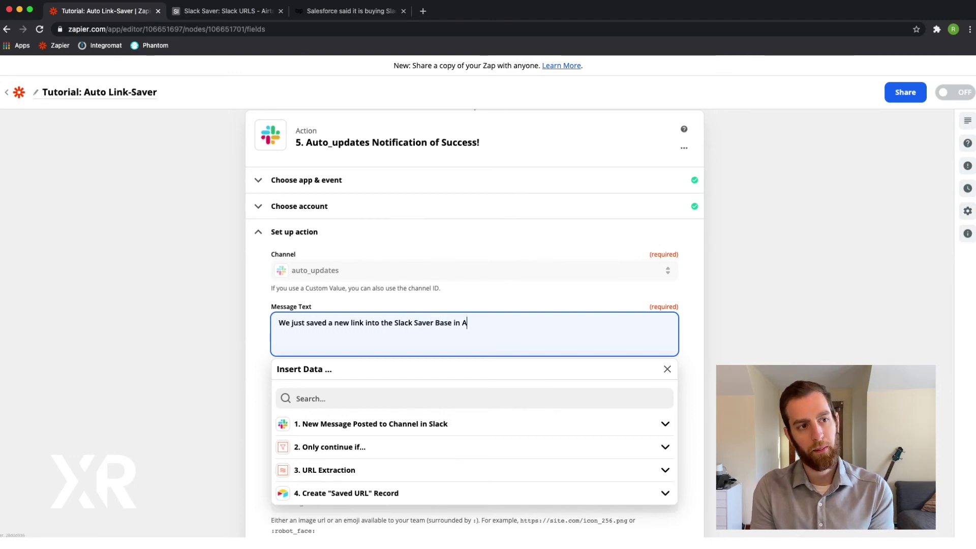
{"action": "type", "text": "irtable"}
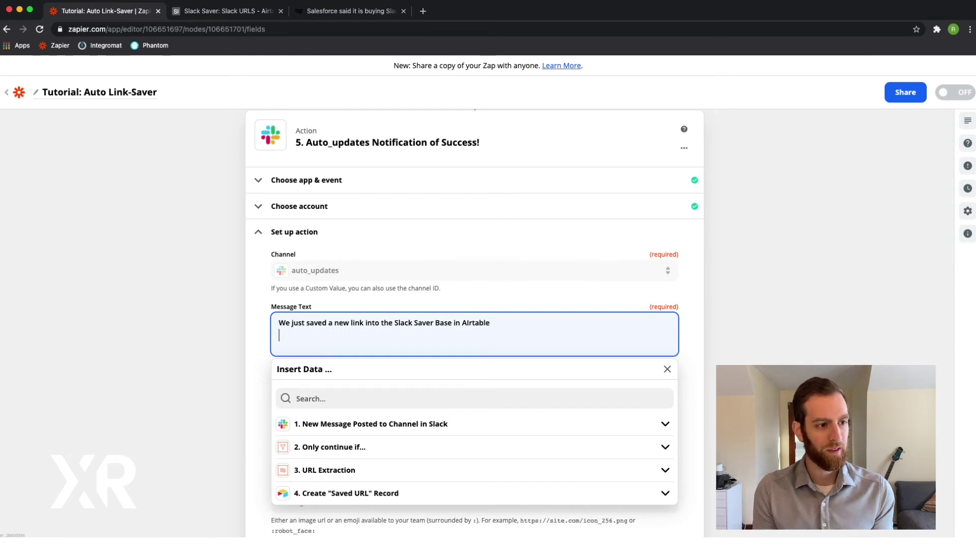
{"action": "left_click", "coordinate": [337, 469]}
{"action": "left_click", "coordinate": [336, 470]}
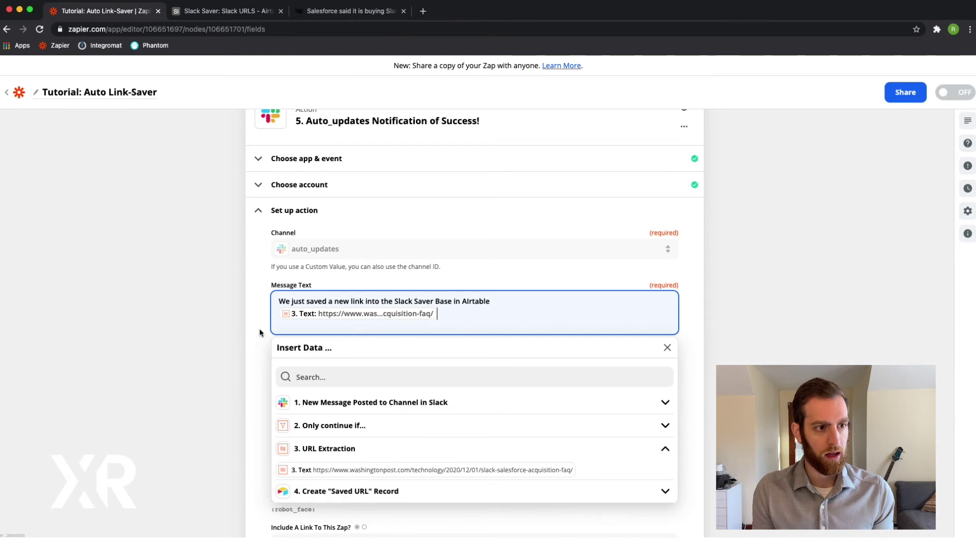
Step: Add a 'Checkout the base here:' line followed by the copied Slack Saver Airtable base URL
{"action": "key", "text": "Return"}
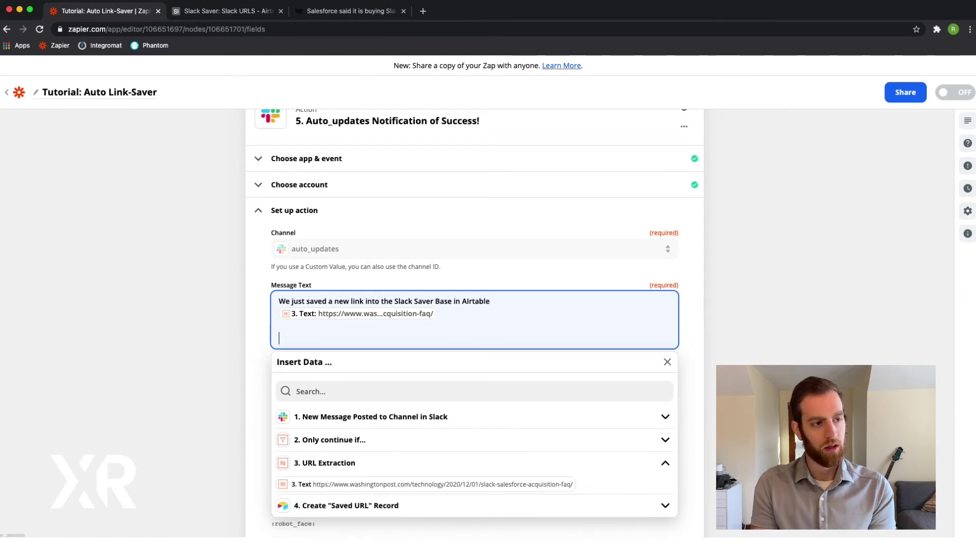
{"action": "type", "text": "Checkout th"}
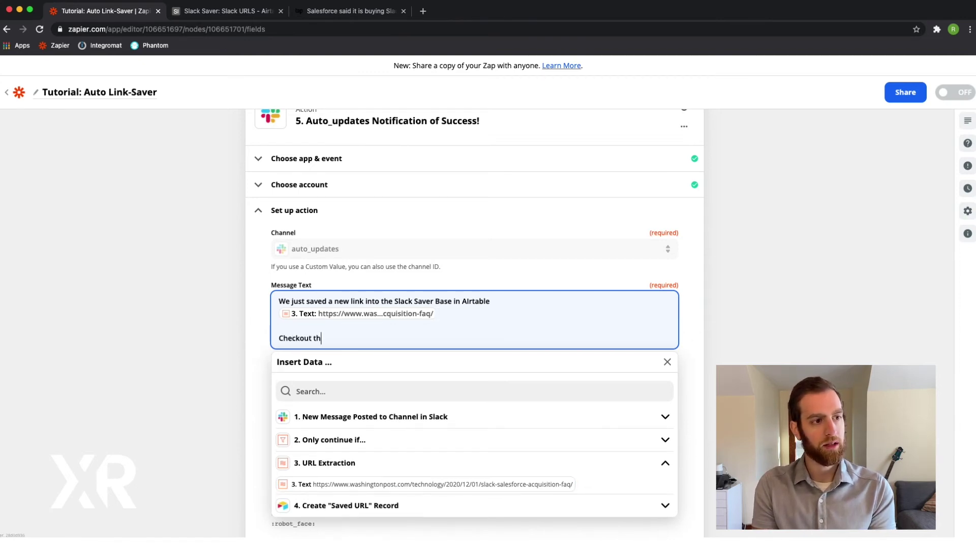
{"action": "type", "text": "e base here:"}
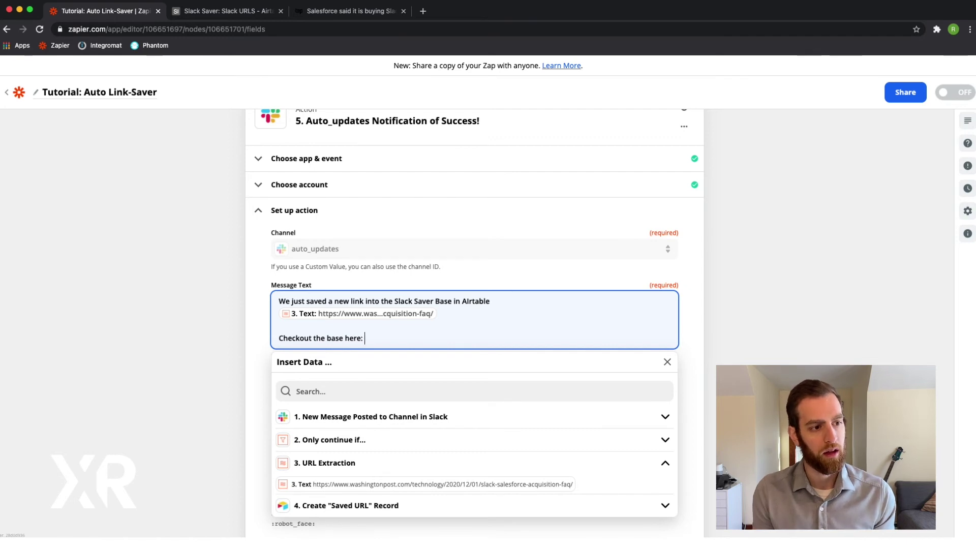
{"action": "left_click", "coordinate": [395, 505]}
{"action": "scroll", "coordinate": [395, 509], "scroll_direction": "down", "scroll_amount": 2}
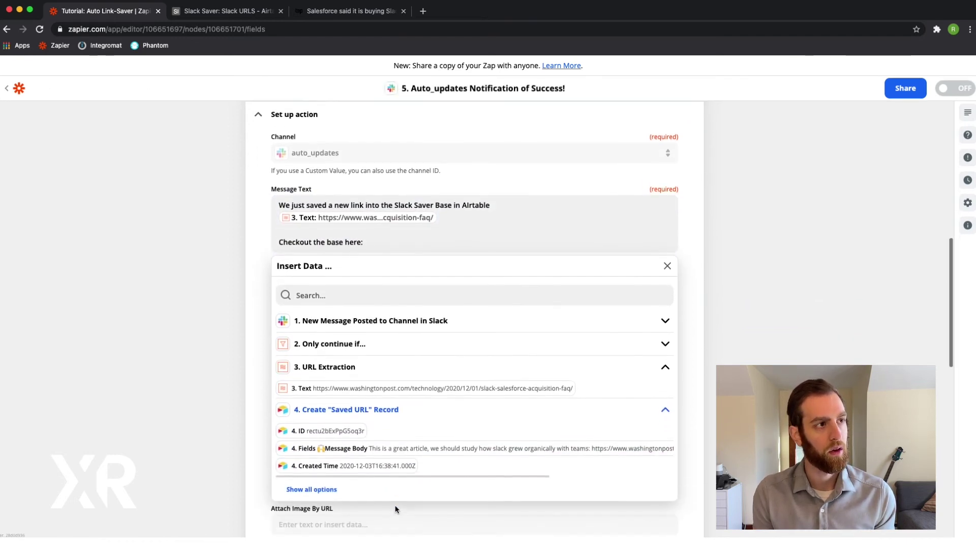
{"action": "left_click", "coordinate": [211, 9]}
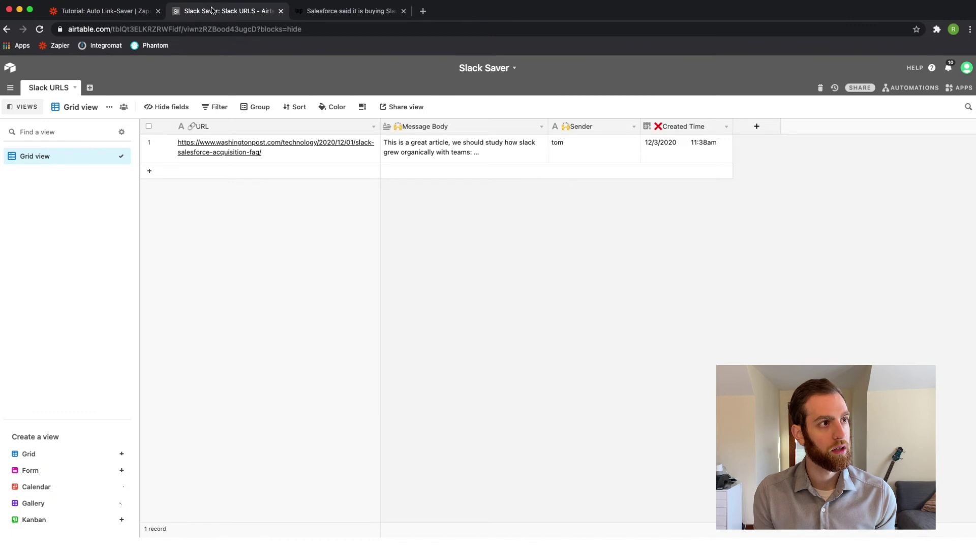
{"action": "left_click", "coordinate": [192, 26]}
{"action": "key", "text": "super+c"}
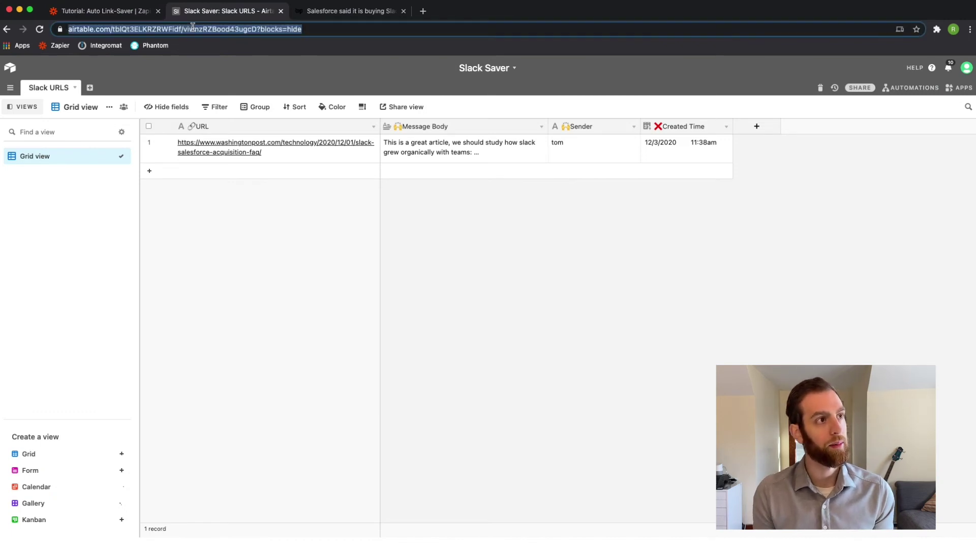
{"action": "left_click", "coordinate": [131, 9]}
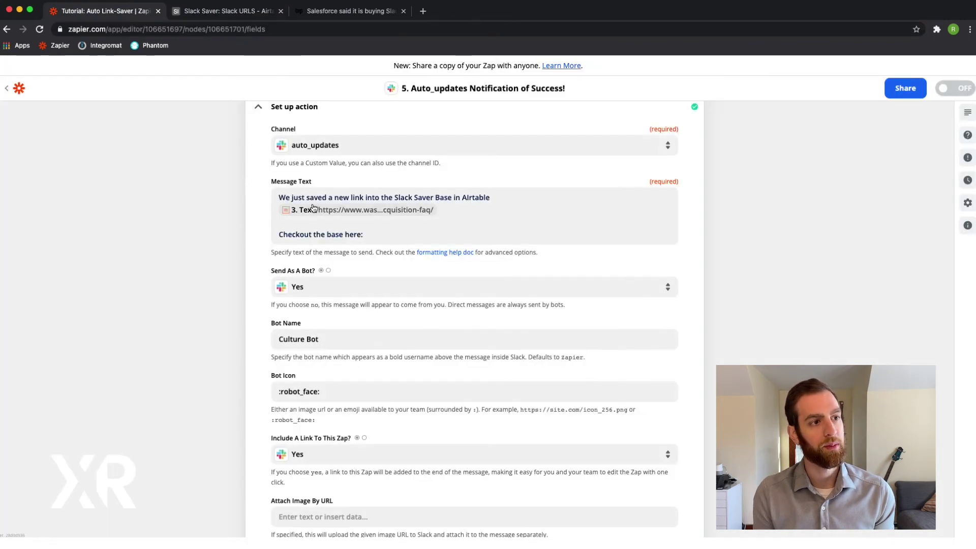
{"action": "left_click", "coordinate": [369, 231]}
{"action": "key", "text": "Return"}
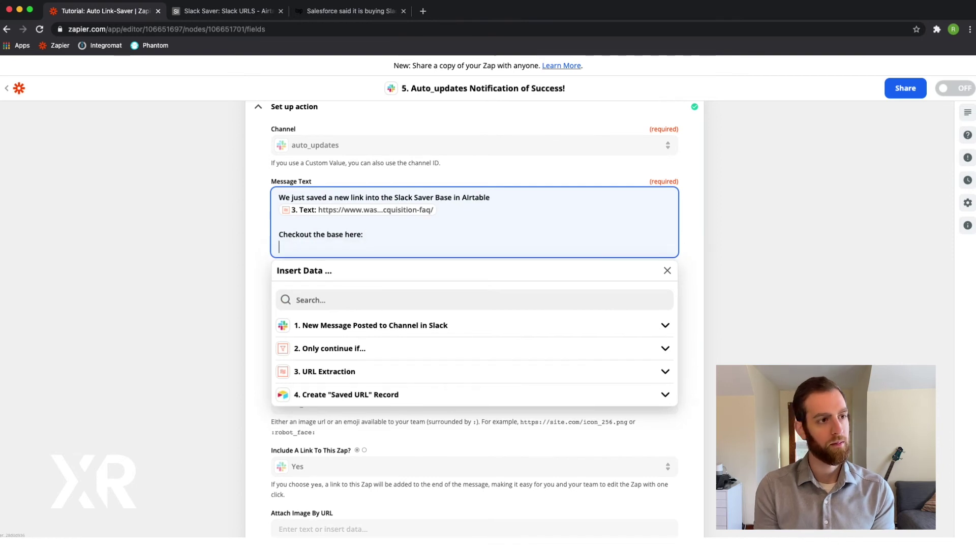
{"action": "key", "text": "super+v"}
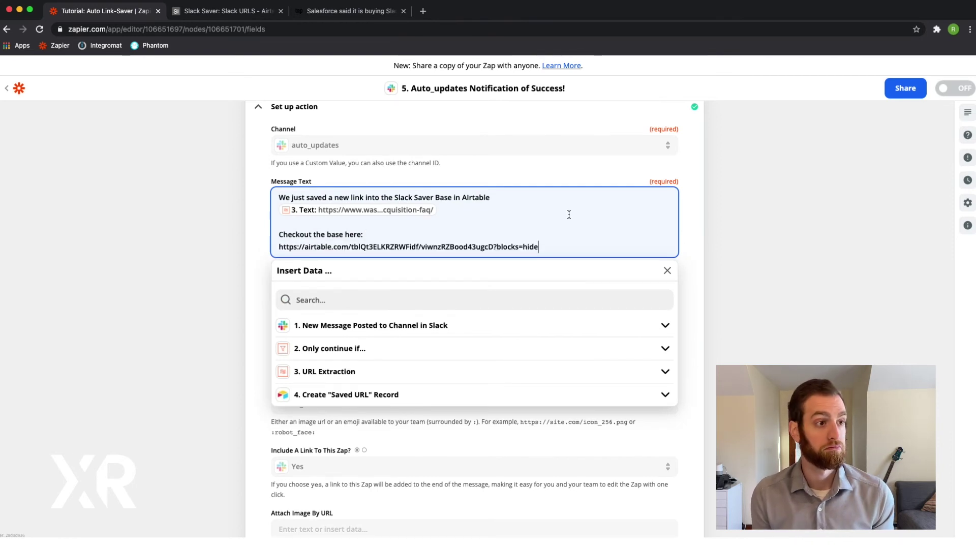
{"action": "left_click", "coordinate": [270, 221]}
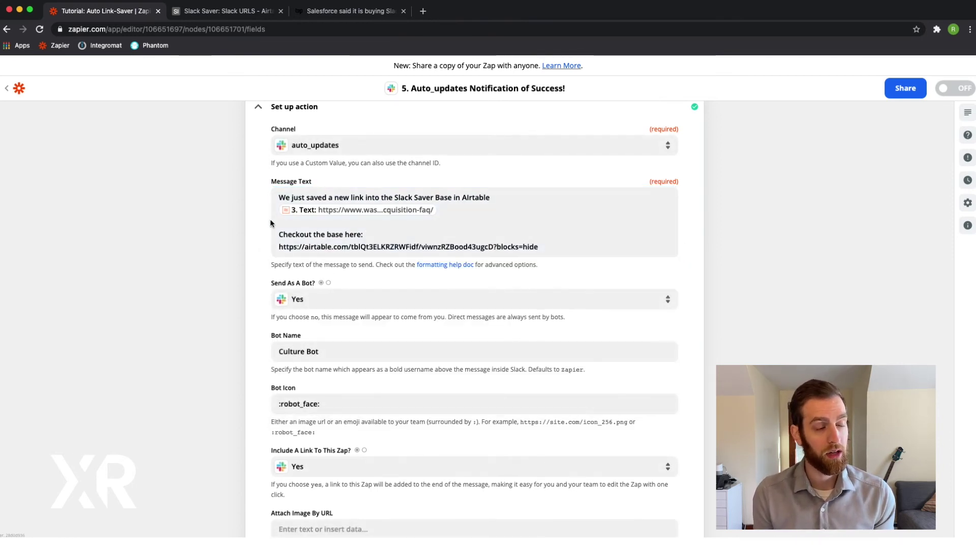
{"action": "scroll", "coordinate": [270, 218], "scroll_direction": "down", "scroll_amount": 1}
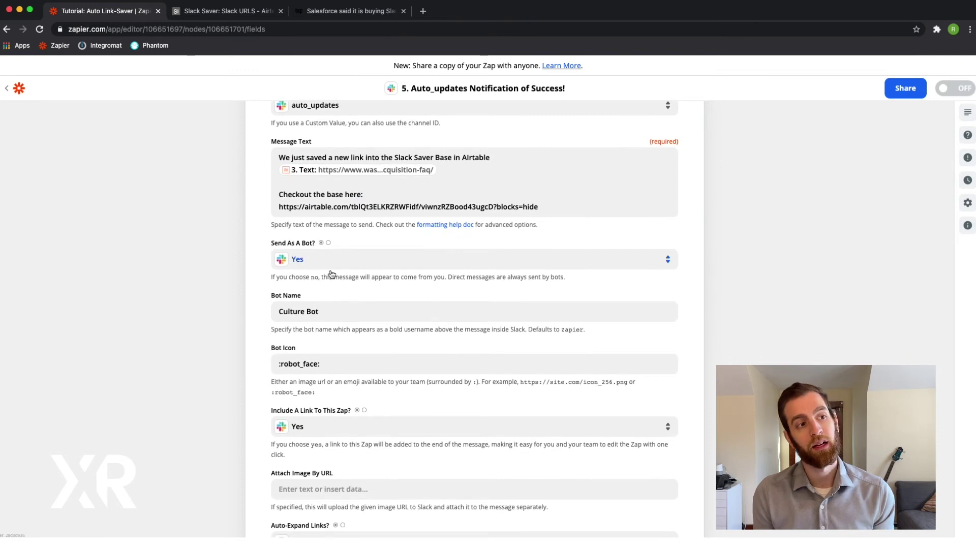
Step: Change the Bot Name to 'Tutorial Bot!'
{"action": "left_click", "coordinate": [352, 307]}
{"action": "double_click", "coordinate": [354, 306]}
{"action": "triple_click", "coordinate": [353, 307]}
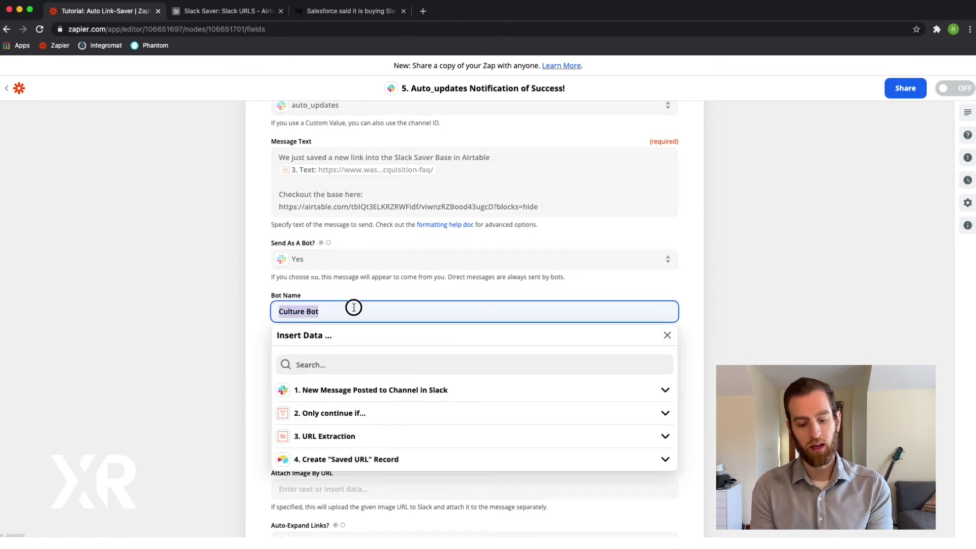
{"action": "type", "text": "Tutoria"}
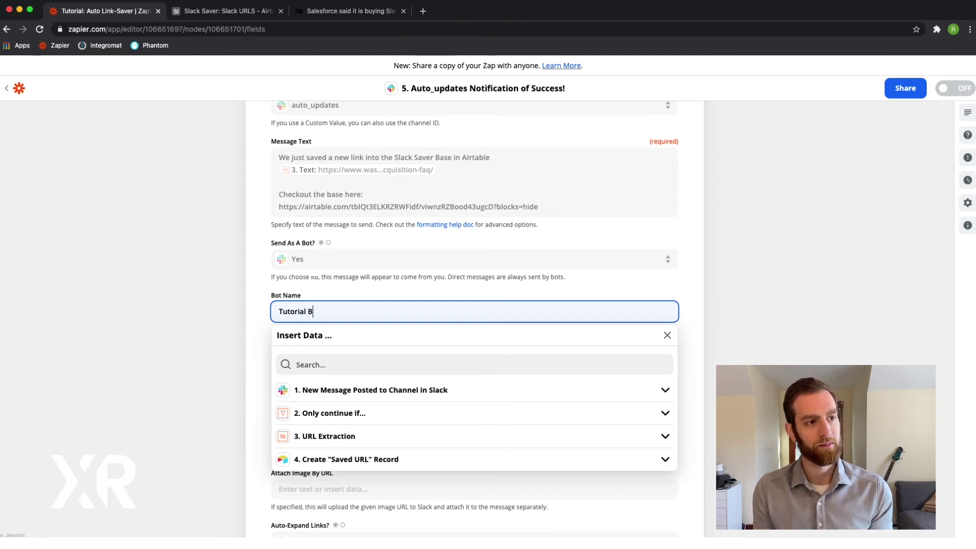
{"action": "left_click", "coordinate": [258, 312]}
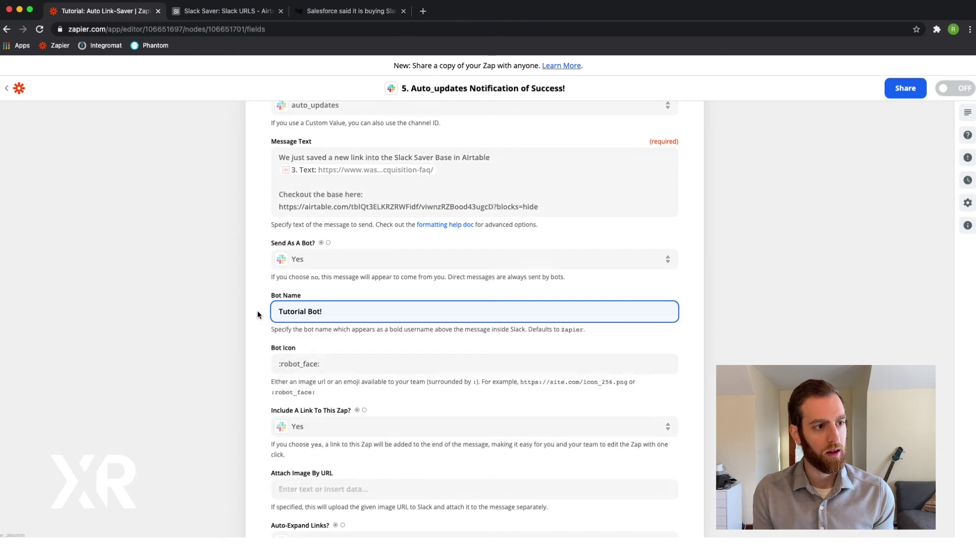
Step: Keep Include A Link To This Zap set to Yes and continue to the test stage
{"action": "scroll", "coordinate": [322, 364], "scroll_direction": "down", "scroll_amount": 1}
{"action": "scroll", "coordinate": [323, 364], "scroll_direction": "down", "scroll_amount": 3}
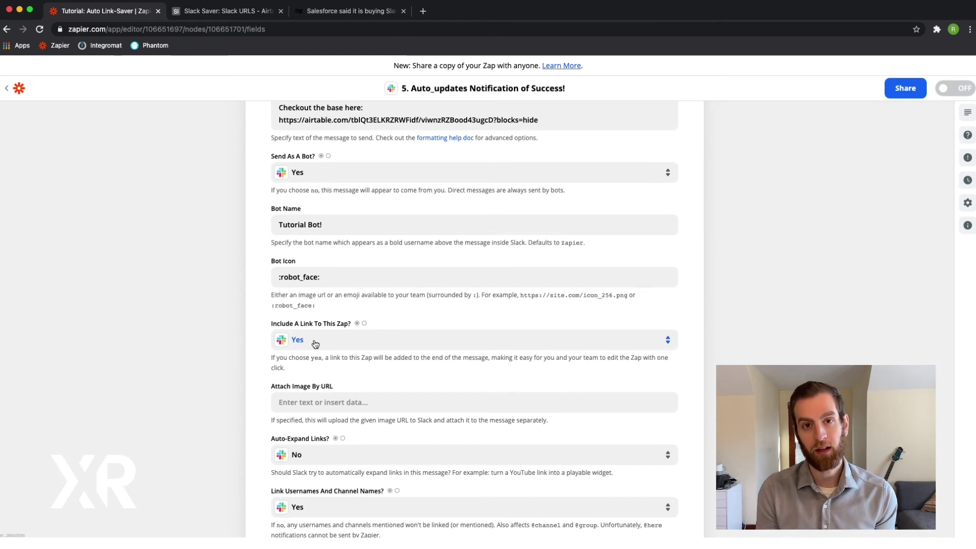
{"action": "left_click", "coordinate": [315, 344]}
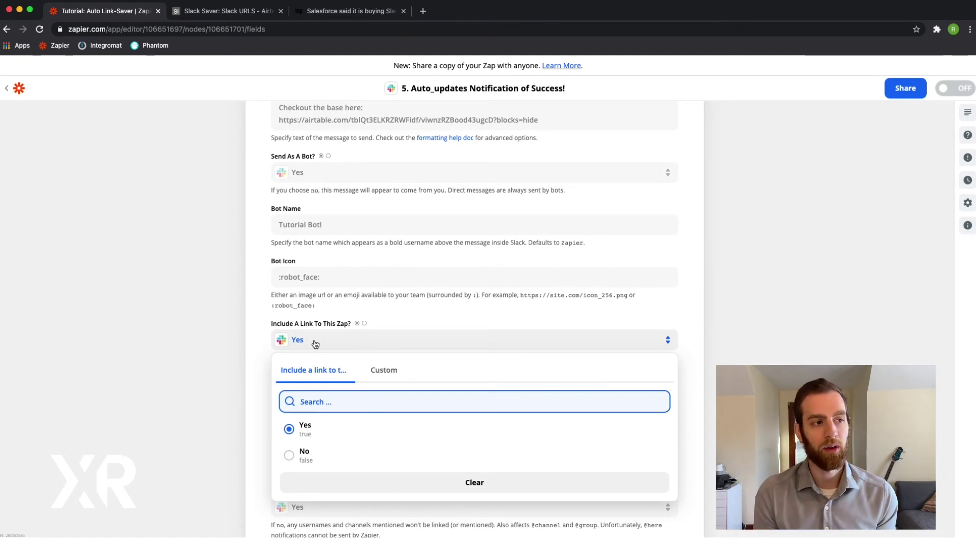
{"action": "left_click", "coordinate": [260, 335]}
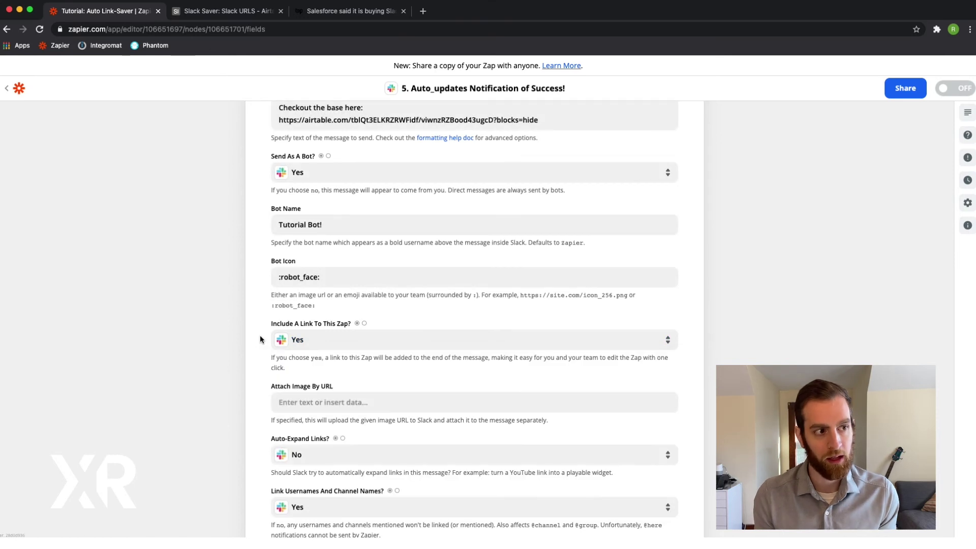
{"action": "scroll", "coordinate": [260, 338], "scroll_direction": "down", "scroll_amount": 1}
{"action": "scroll", "coordinate": [260, 335], "scroll_direction": "down", "scroll_amount": 2}
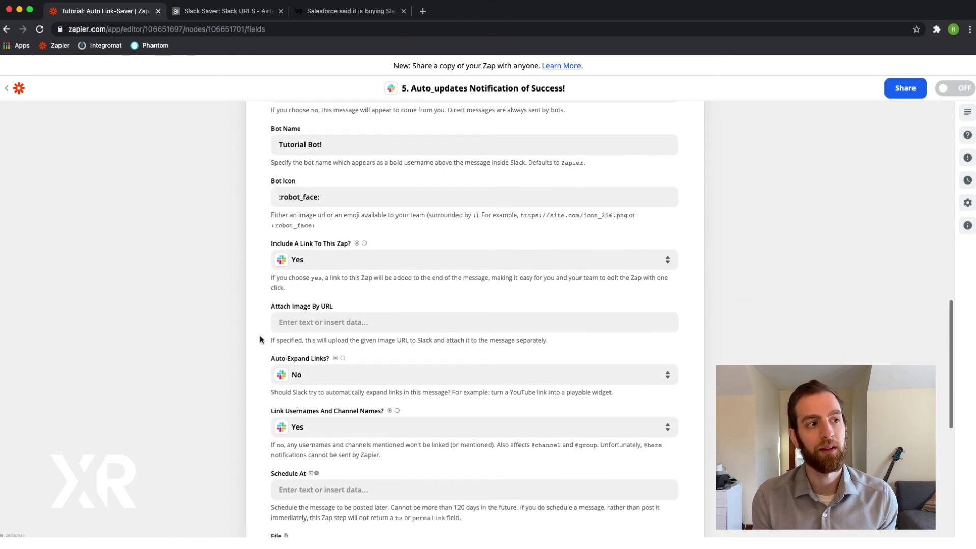
{"action": "scroll", "coordinate": [326, 288], "scroll_direction": "down", "scroll_amount": 3}
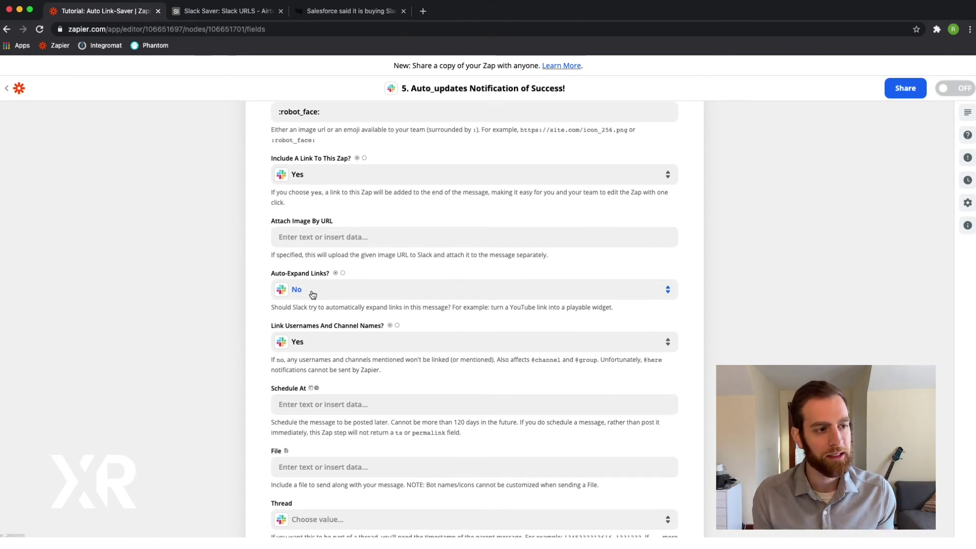
{"action": "scroll", "coordinate": [313, 295], "scroll_direction": "down", "scroll_amount": 2}
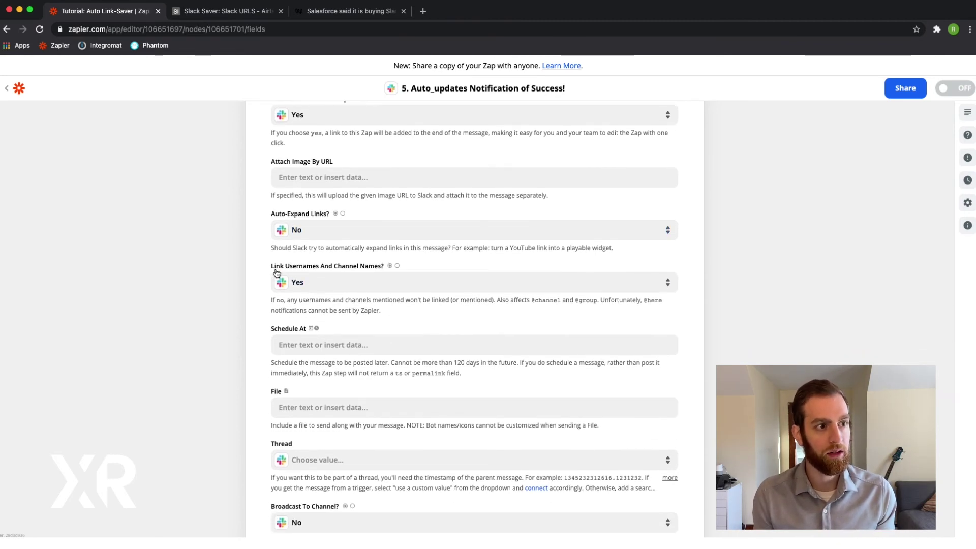
{"action": "scroll", "coordinate": [332, 290], "scroll_direction": "down", "scroll_amount": 4}
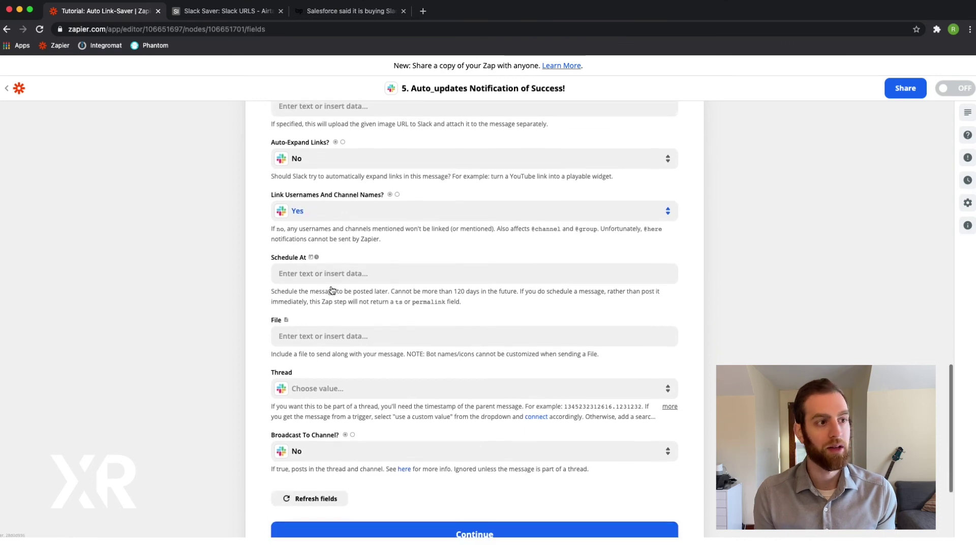
{"action": "scroll", "coordinate": [321, 288], "scroll_direction": "down", "scroll_amount": 1}
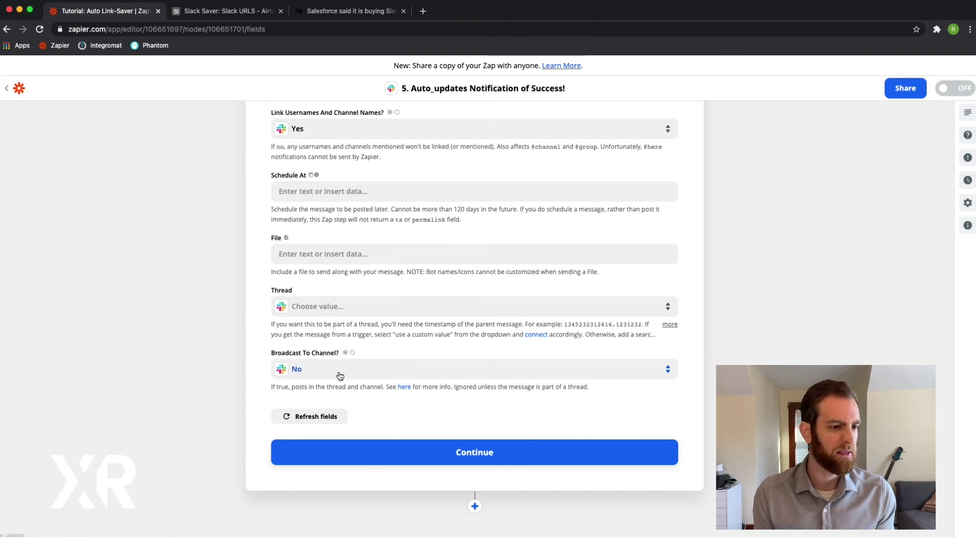
{"action": "left_click", "coordinate": [406, 447]}
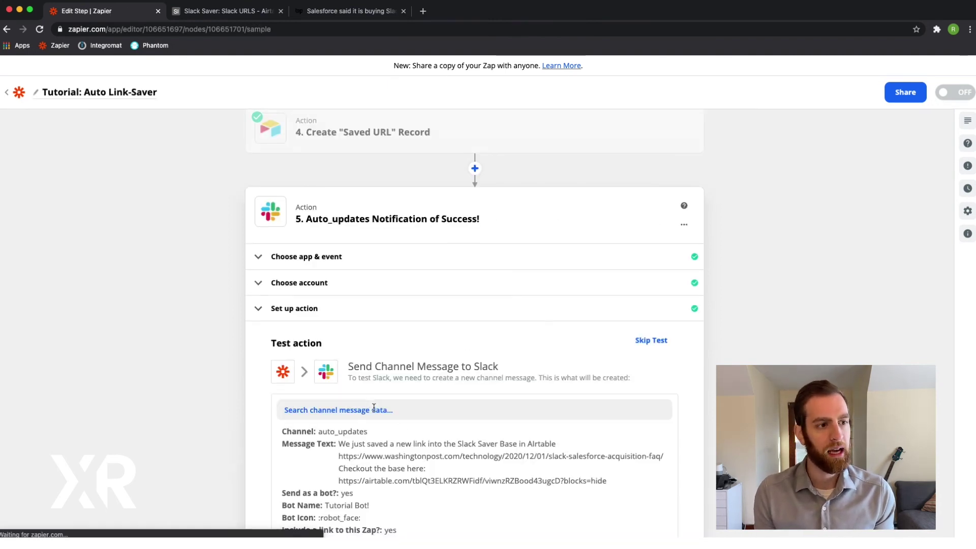
Step: Run Test & Review to post the Tutorial Bot! message to auto_updates, then view Slack
{"action": "scroll", "coordinate": [374, 407], "scroll_direction": "down", "scroll_amount": 5}
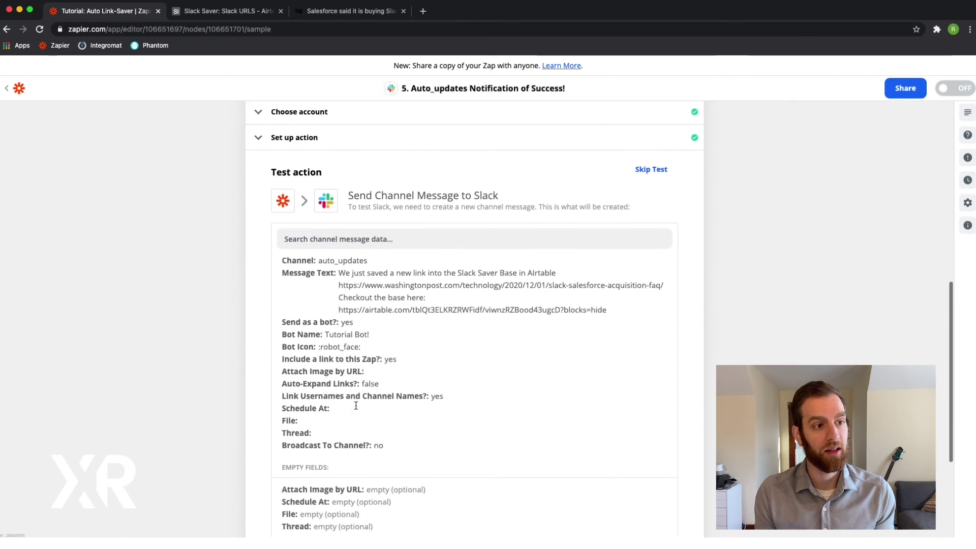
{"action": "scroll", "coordinate": [356, 405], "scroll_direction": "down", "scroll_amount": 3}
{"action": "left_click", "coordinate": [384, 451]}
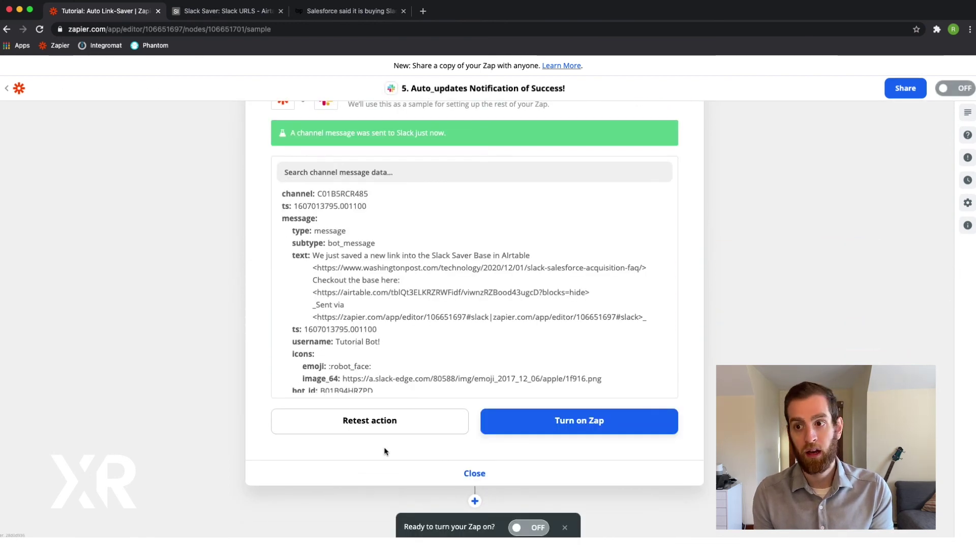
{"action": "key", "text": "super+Tab"}
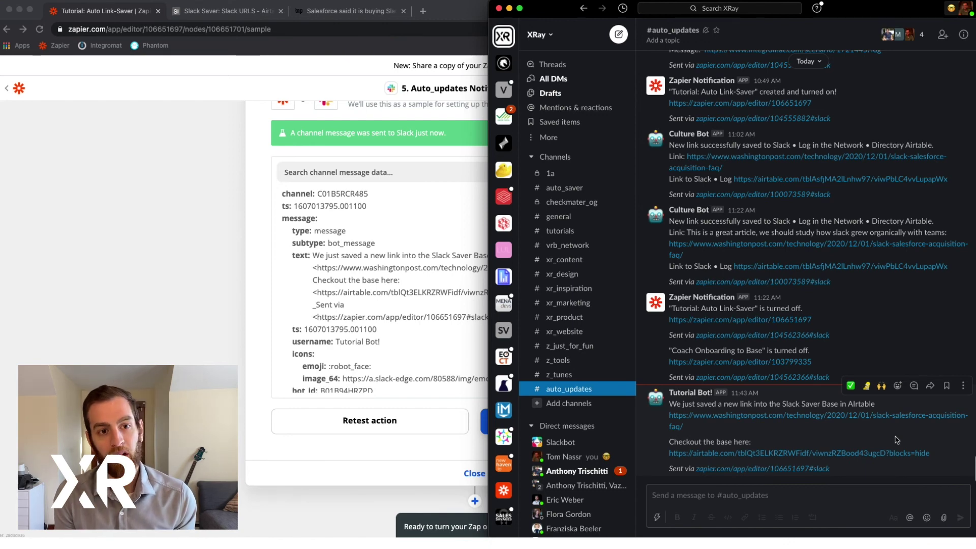
Step: Check the bot post in #auto_updates, glance at the Slack Saver base, and return to Zapier
{"action": "left_click", "coordinate": [825, 467]}
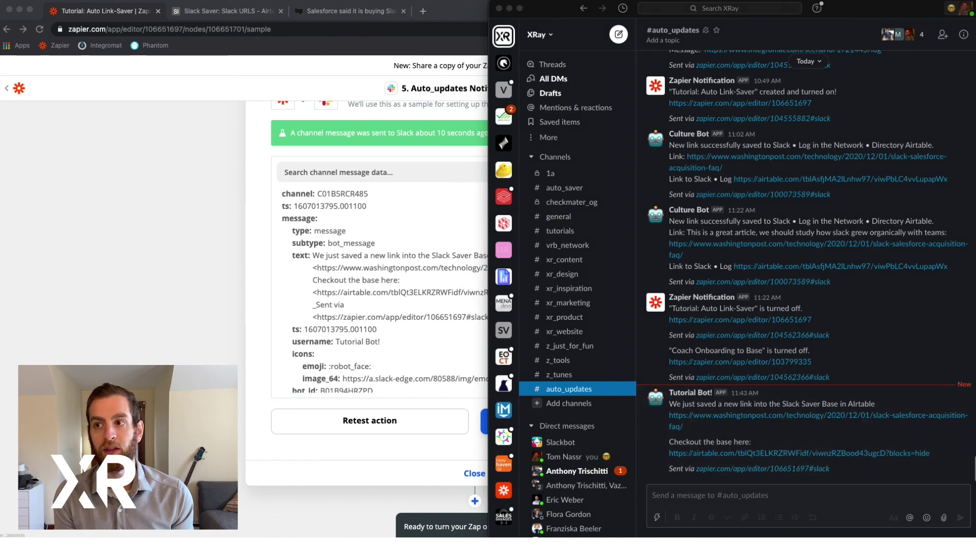
{"action": "left_click", "coordinate": [369, 21]}
{"action": "left_click", "coordinate": [241, 11]}
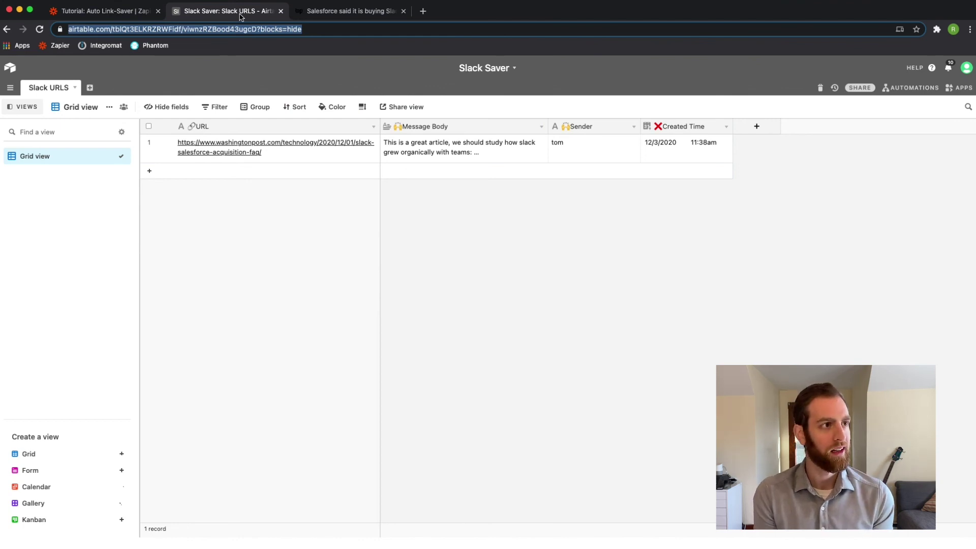
{"action": "left_click", "coordinate": [99, 10]}
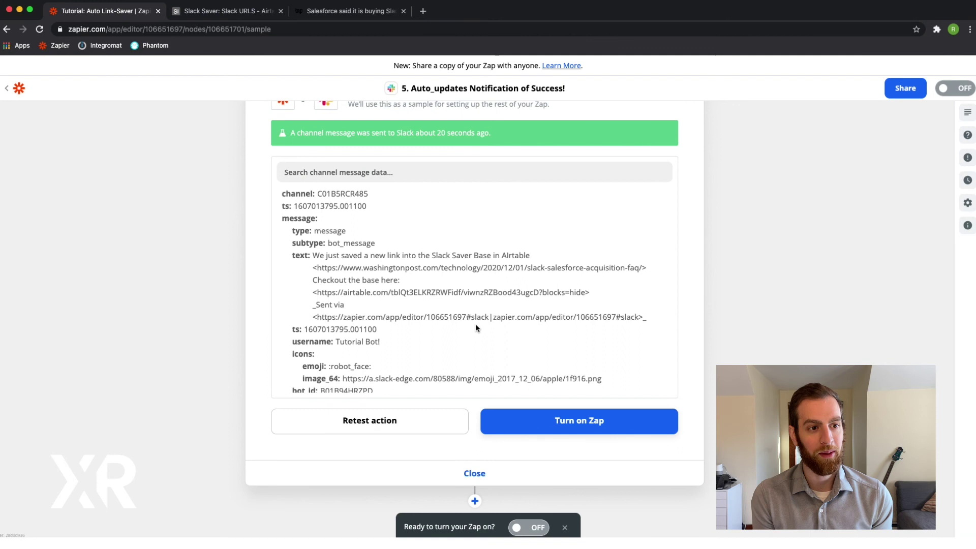
Step: Turn on the Zap and copy its public share link
{"action": "left_click", "coordinate": [556, 416]}
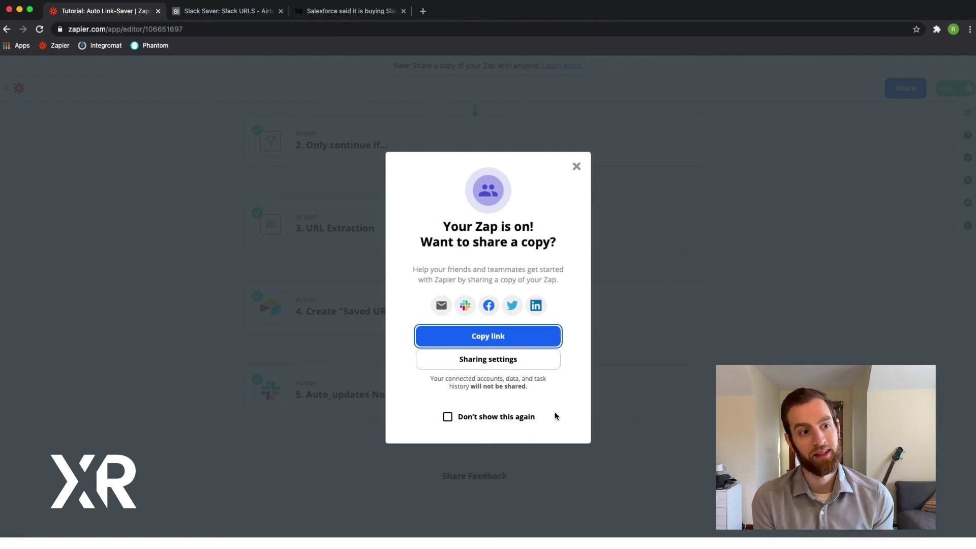
{"action": "left_click", "coordinate": [500, 338]}
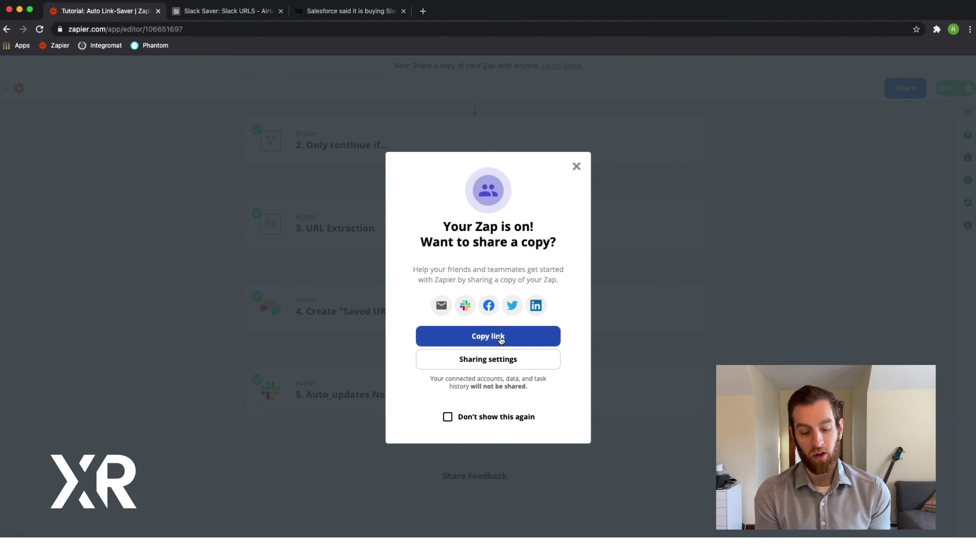
Step: Load the copied share link in a new private browser window
{"action": "key", "text": "super+shift+n"}
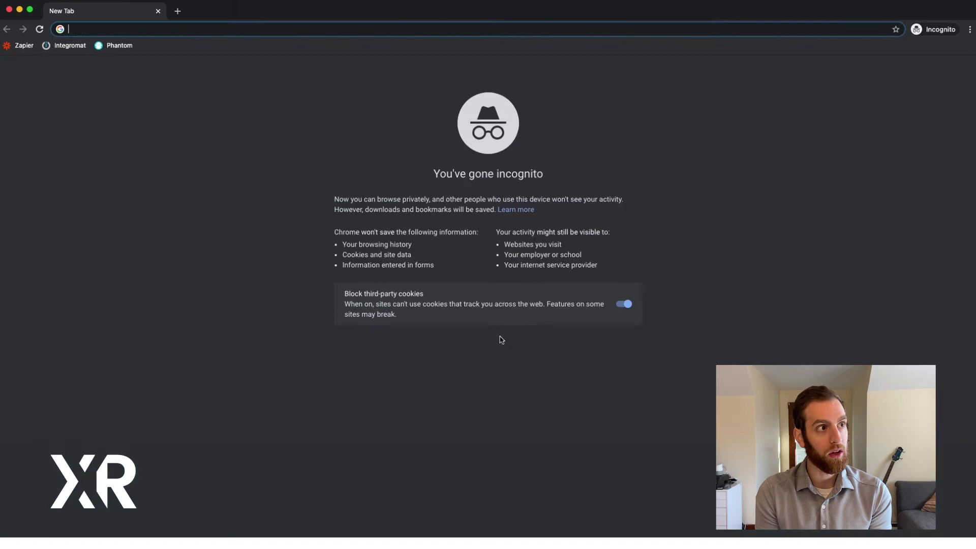
{"action": "key", "text": "super+v"}
{"action": "key", "text": "Return"}
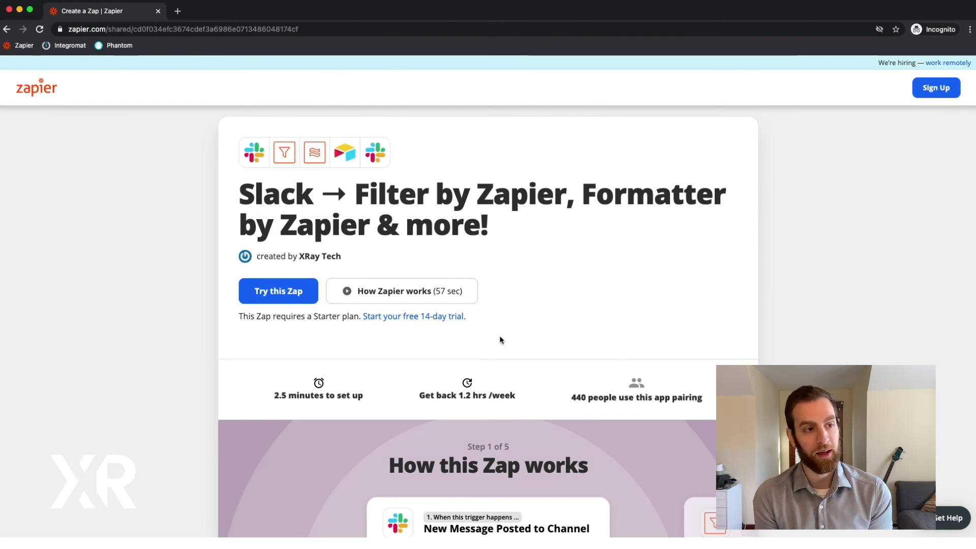
Step: Step through 'How this Zap works' from step 1 to Send Channel Message, step 5 of 5
{"action": "scroll", "coordinate": [500, 340], "scroll_direction": "down", "scroll_amount": 1}
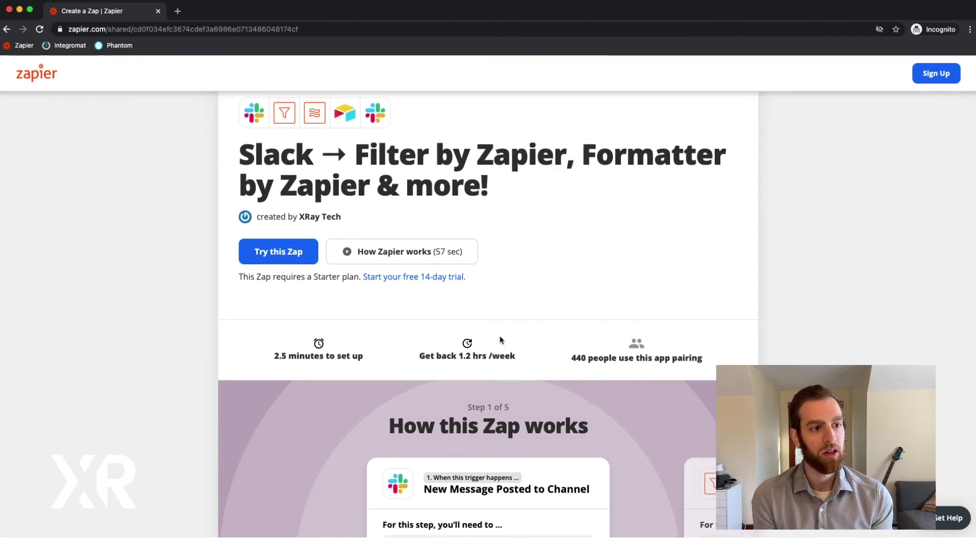
{"action": "scroll", "coordinate": [500, 340], "scroll_direction": "down", "scroll_amount": 5}
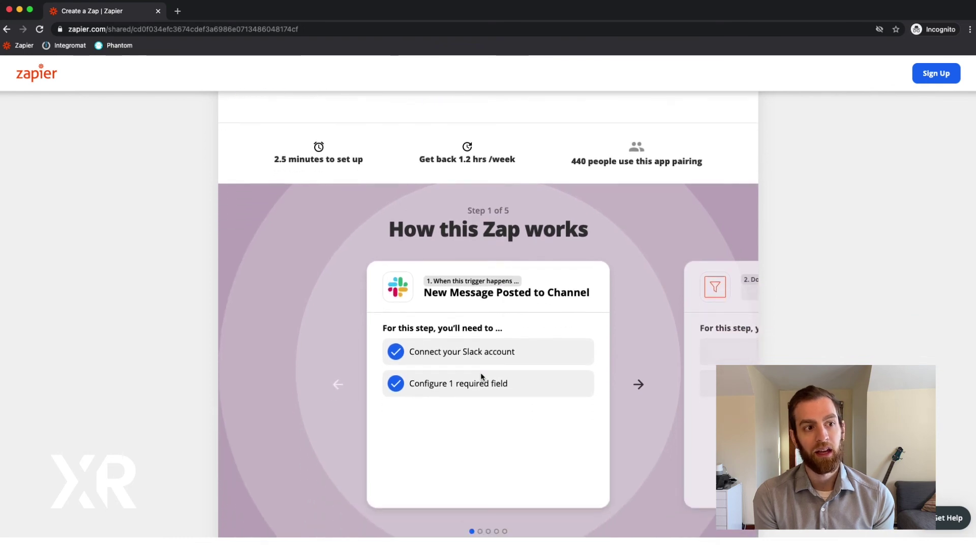
{"action": "scroll", "coordinate": [481, 375], "scroll_direction": "down", "scroll_amount": 1}
{"action": "left_click", "coordinate": [637, 353]}
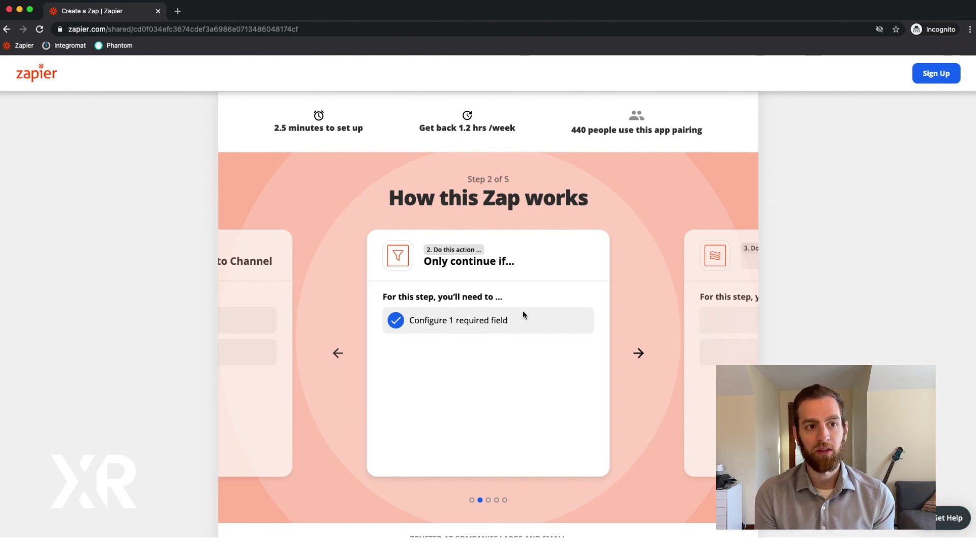
{"action": "left_click", "coordinate": [642, 361]}
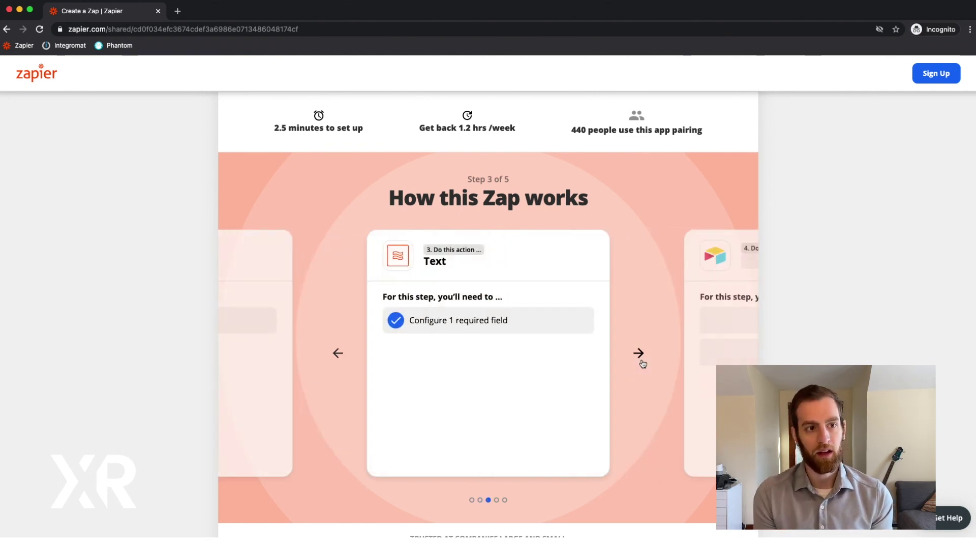
{"action": "left_click", "coordinate": [642, 362]}
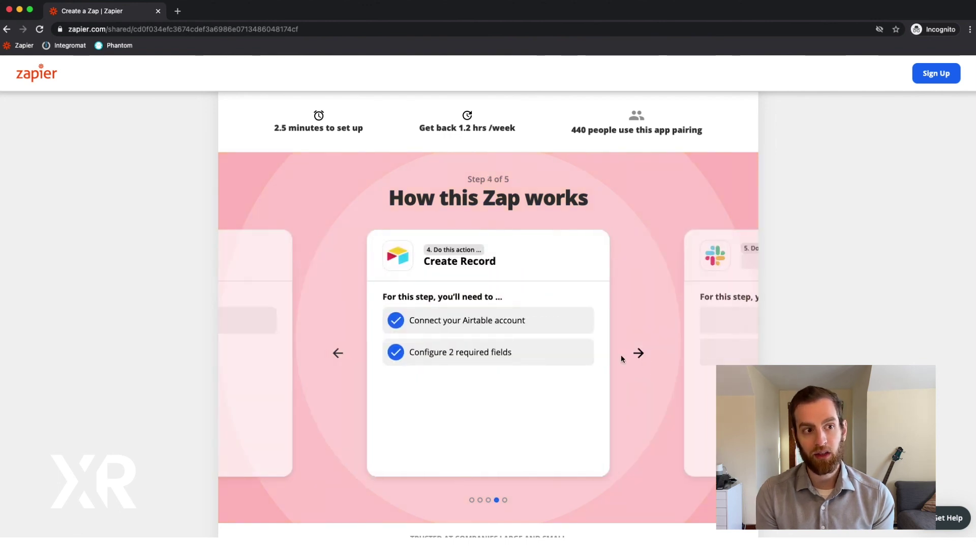
{"action": "left_click", "coordinate": [634, 350]}
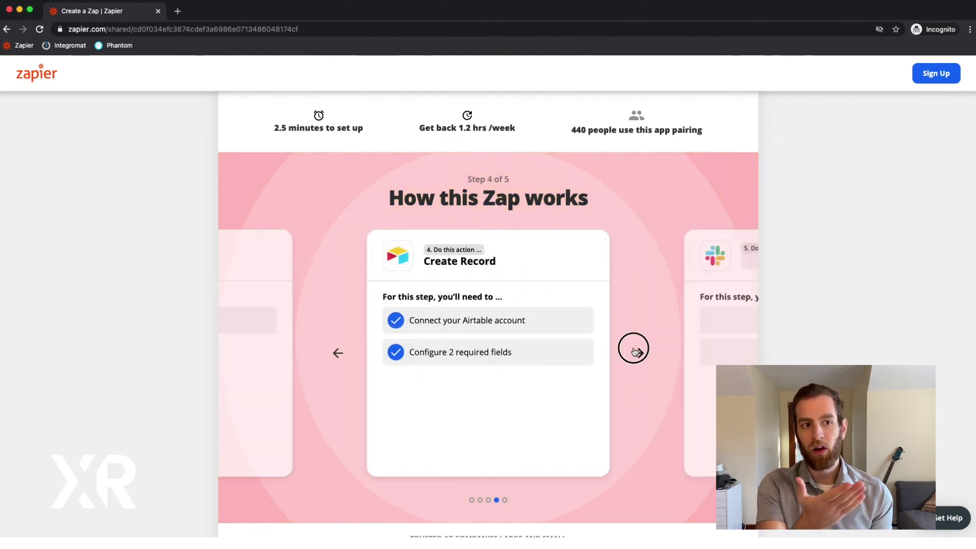
{"action": "scroll", "coordinate": [634, 348], "scroll_direction": "down", "scroll_amount": 2}
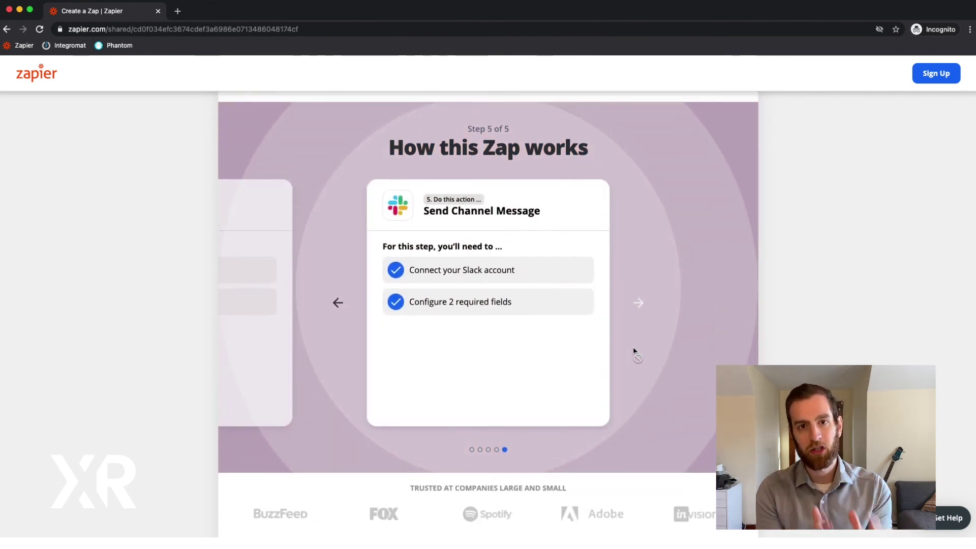